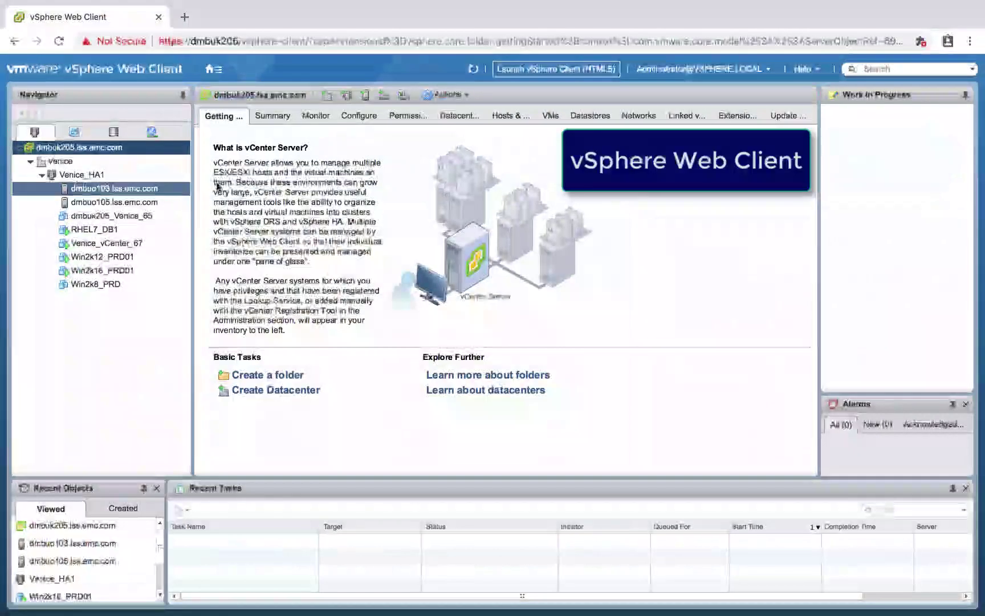
# Step: Start an OVF template deployment on Venice_HA1 using the local EMC RecoverPoint OVA file
pyautogui.rightClick(132, 175)
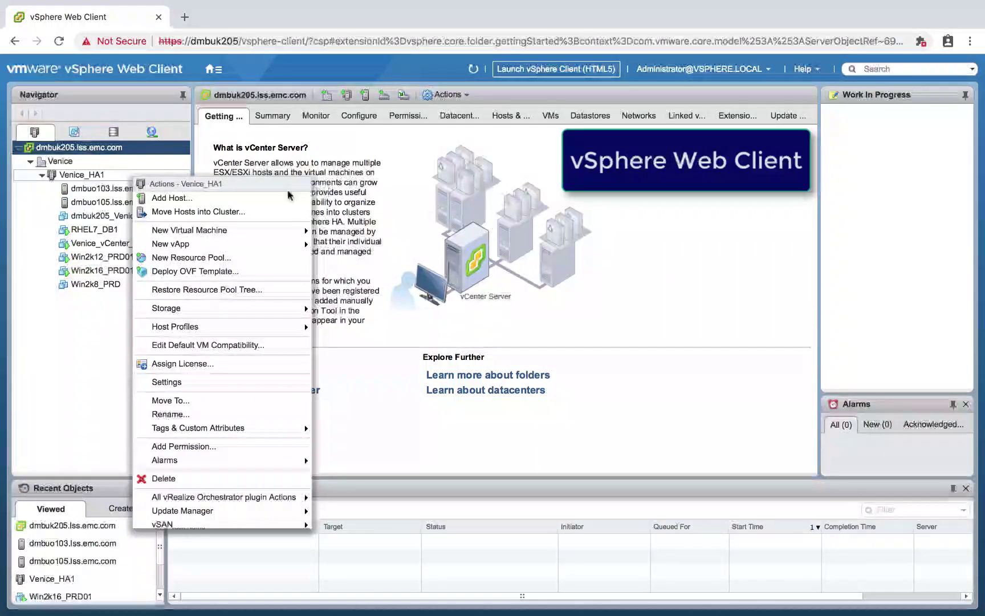
pyautogui.click(194, 271)
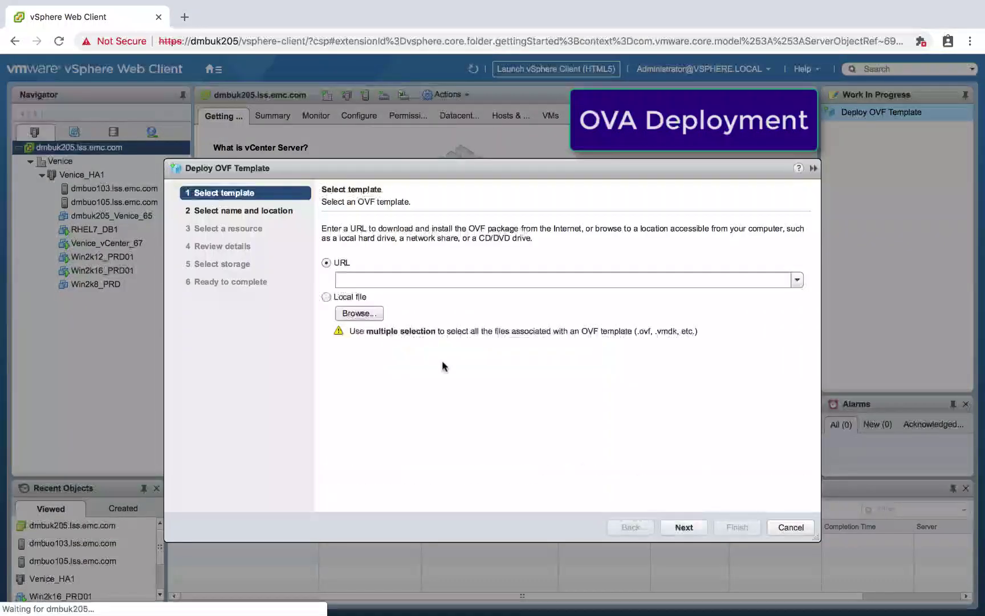
pyautogui.click(368, 317)
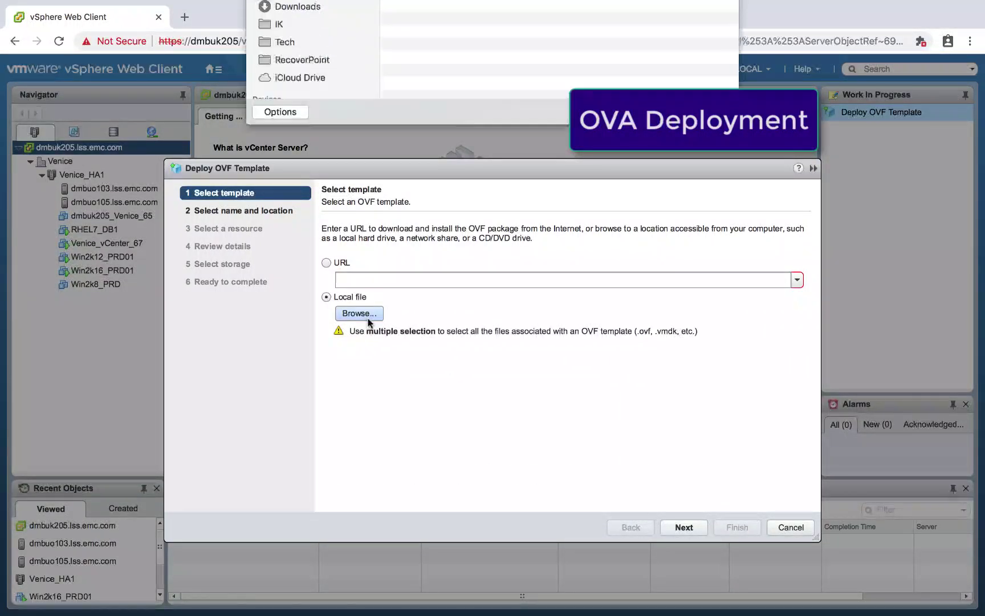
pyautogui.click(530, 51)
pyautogui.doubleClick(529, 52)
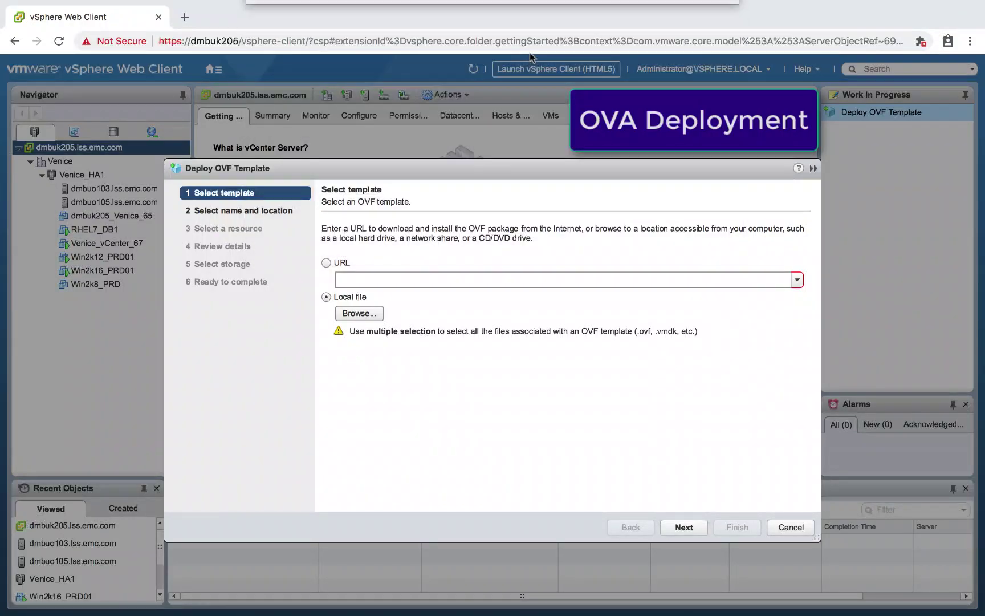
pyautogui.click(682, 527)
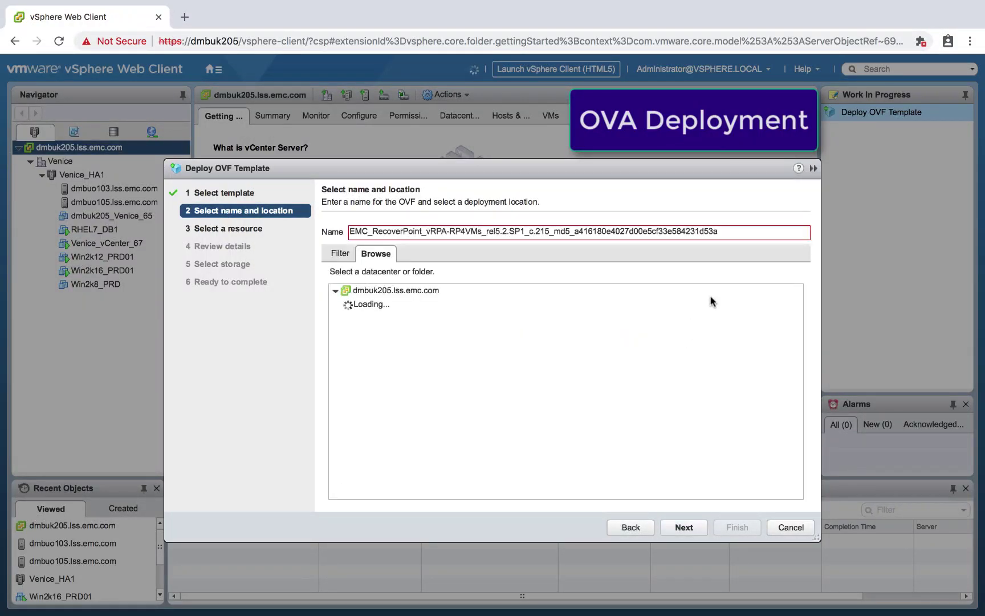
# Step: Name the new appliance Venice_vRPA1
pyautogui.moveTo(737, 231); pyautogui.dragTo(324, 233)
pyautogui.write('Venice')
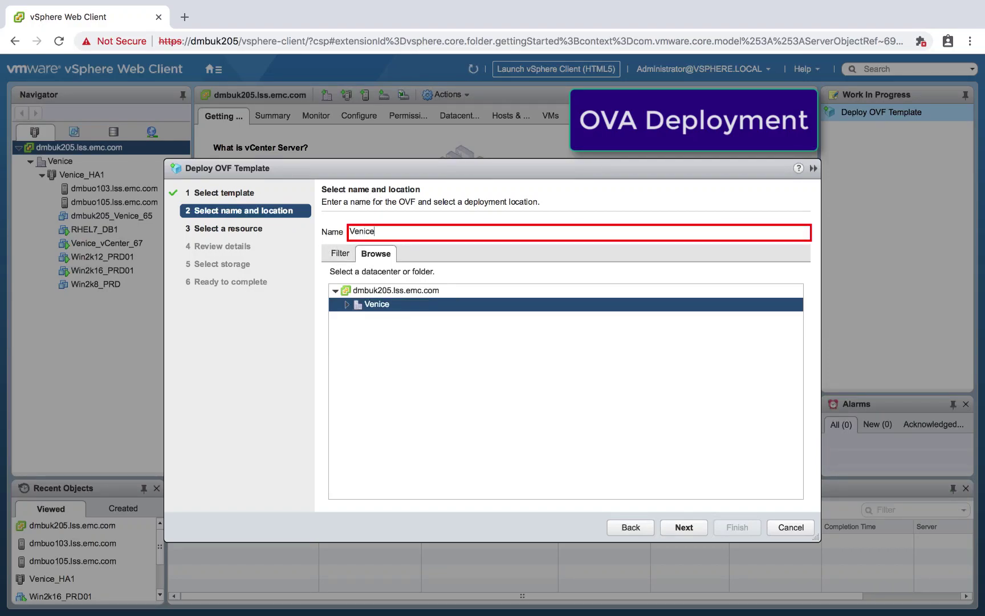
pyautogui.write('_vRPA1')
pyautogui.click(686, 526)
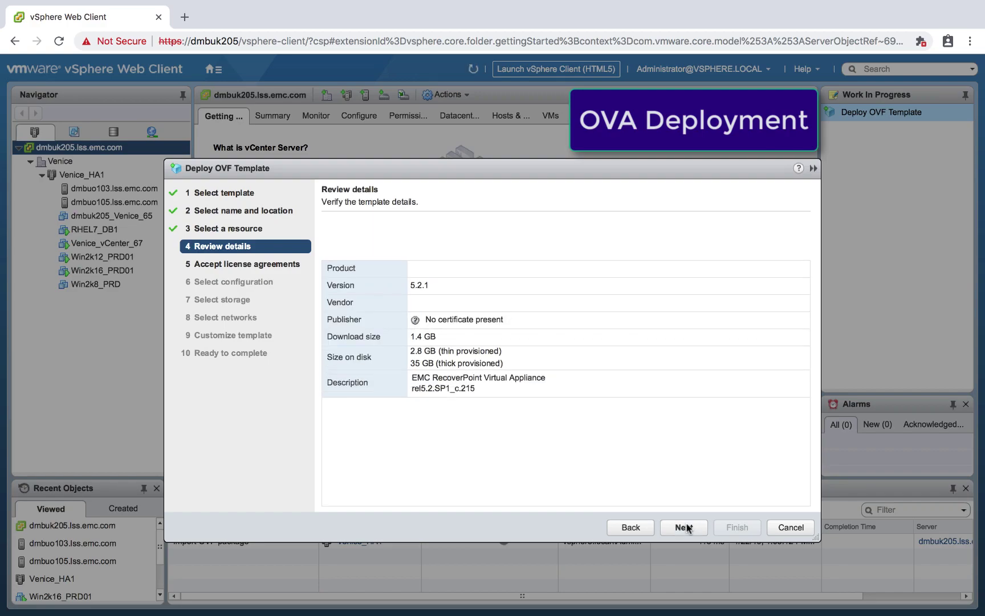
# Step: Accept the RecoverPoint license agreements
pyautogui.click(684, 528)
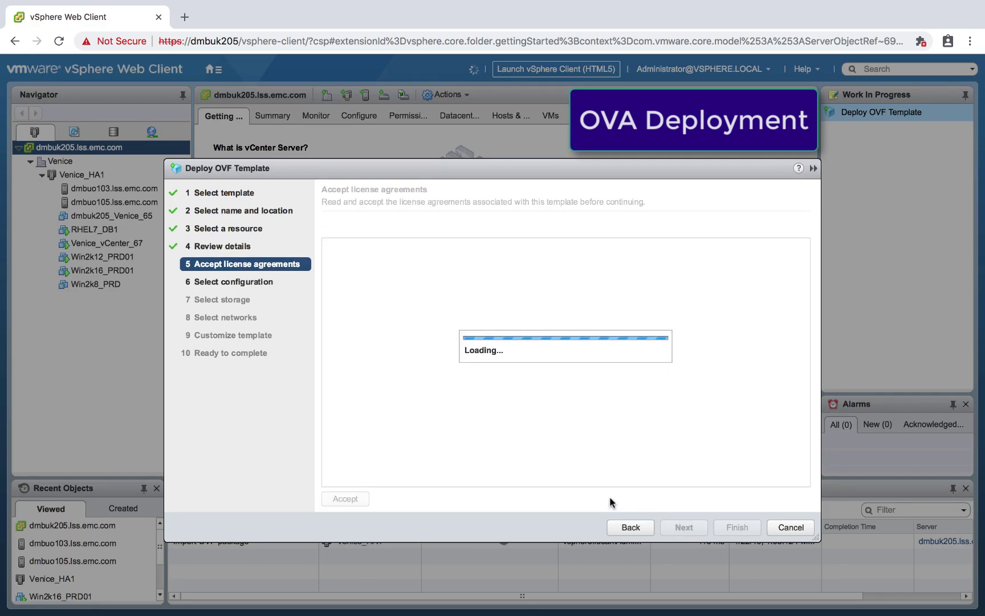
pyautogui.click(349, 500)
pyautogui.click(686, 529)
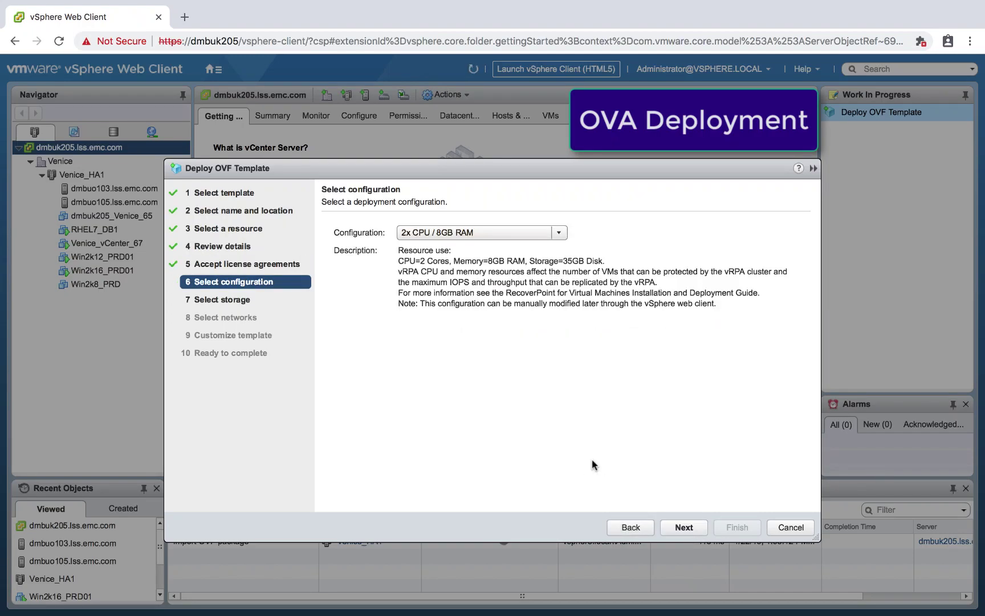
# Step: Keep the 2x CPU / 8GB RAM configuration, default datastore XIO_0606_DS4 and VM Network
pyautogui.click(560, 233)
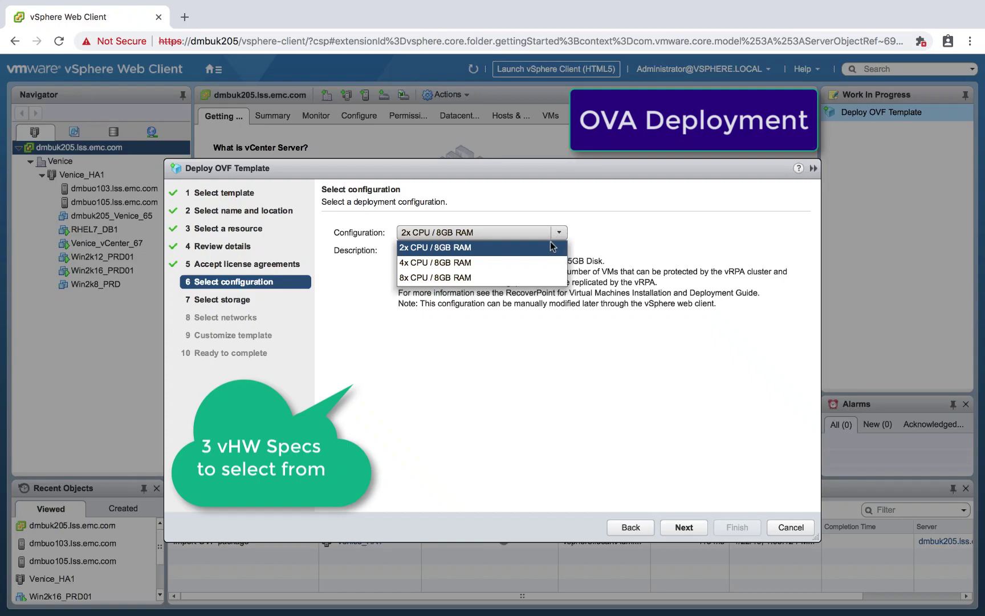
pyautogui.click(552, 244)
pyautogui.click(685, 527)
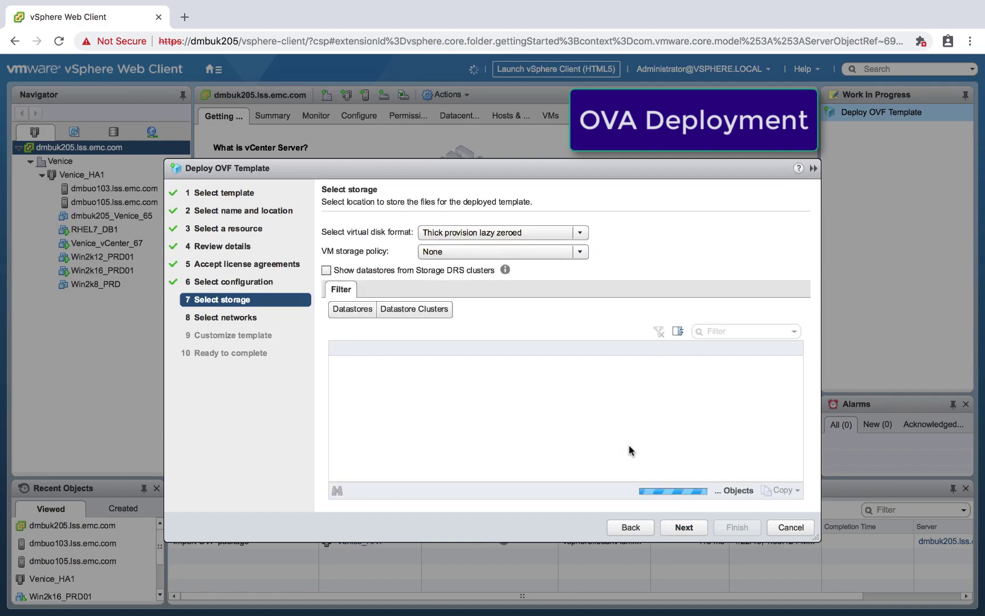
pyautogui.click(695, 526)
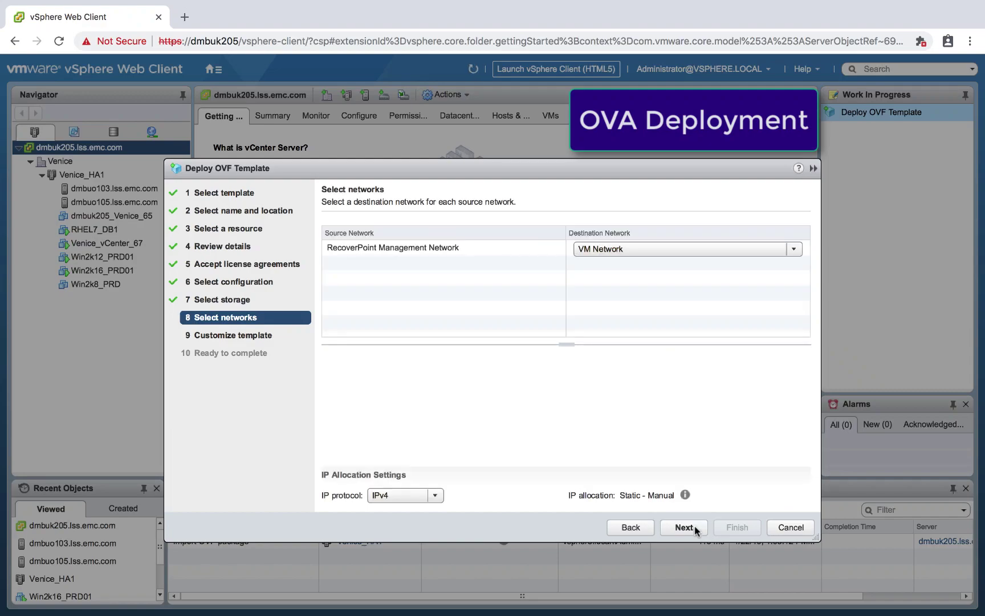
pyautogui.click(684, 527)
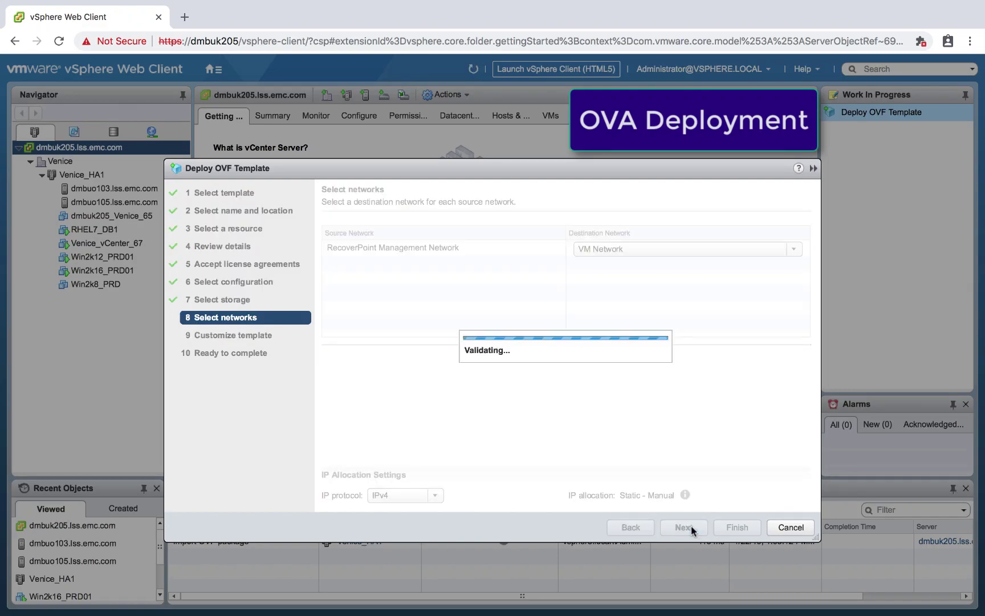
# Step: Set vRPA LAN to IP 10.224.214.53, mask 255.255.248.0, gateway 10.224.208.1, then finish deploying
pyautogui.click(691, 526)
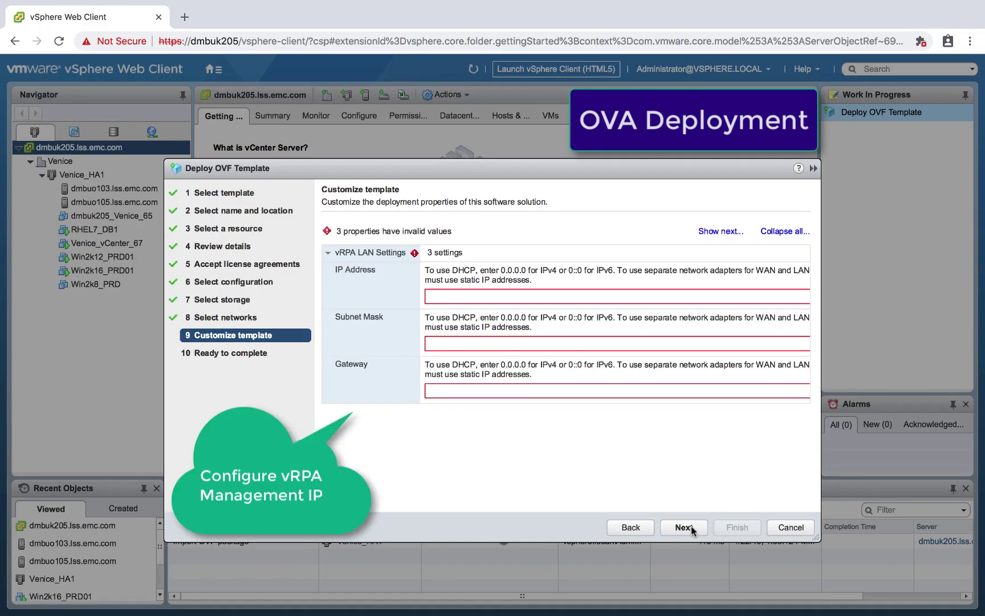
pyautogui.write('10.224.')
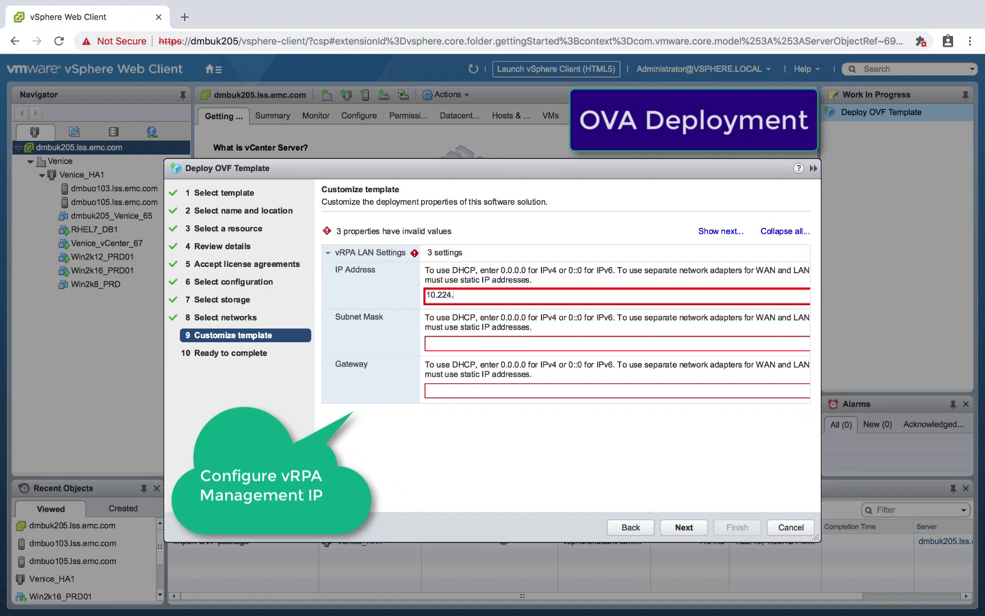
pyautogui.write('214.53')
pyautogui.press('Tab')
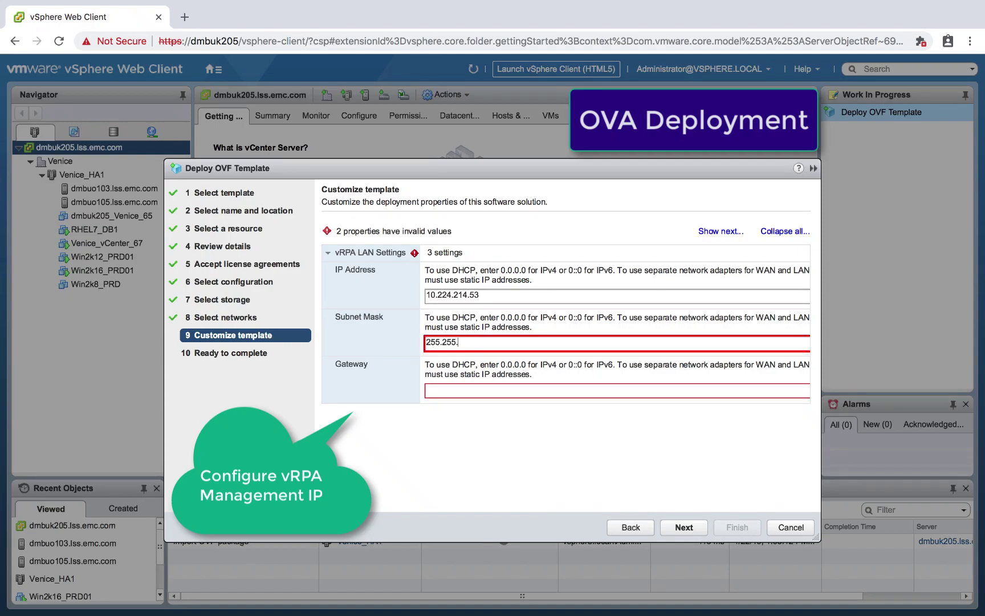
pyautogui.write('255.255.248.0')
pyautogui.press('Tab')
pyautogui.write('10.224.208.1')
pyautogui.click(684, 527)
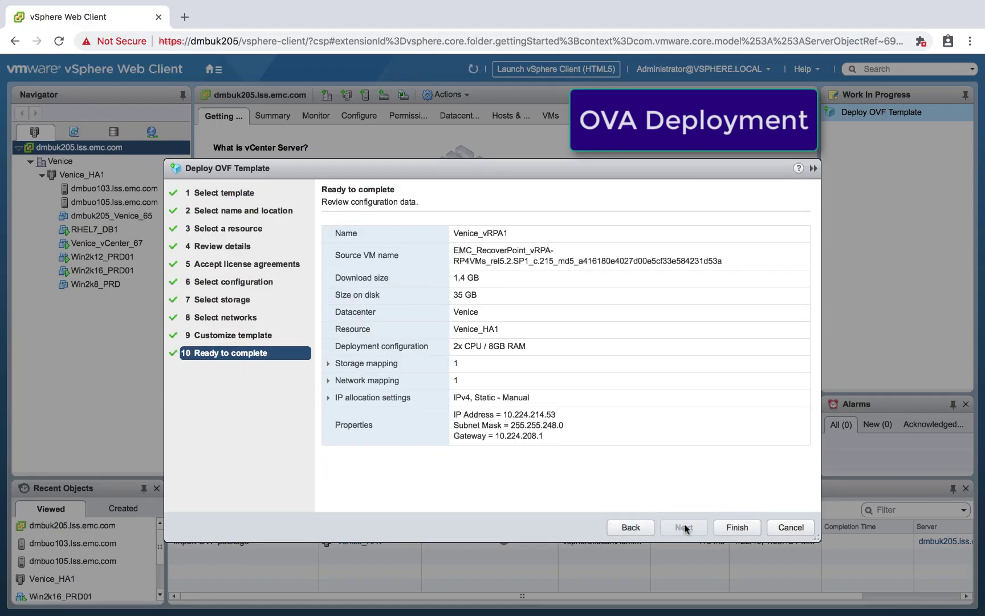
pyautogui.click(737, 527)
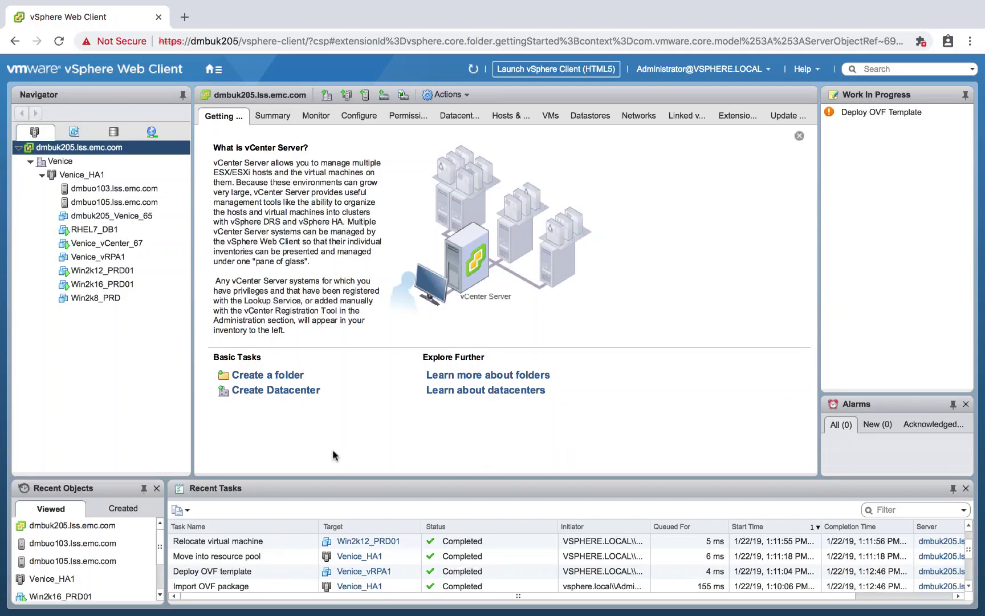
# Step: Power on the Venice_vRPA1 virtual machine
pyautogui.click(114, 258)
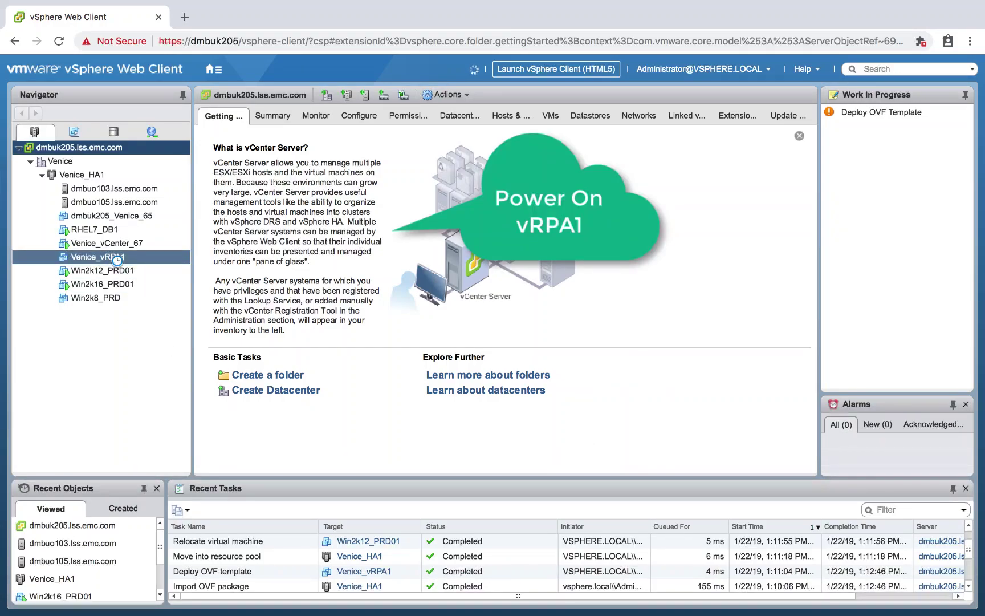
pyautogui.rightClick(117, 258)
pyautogui.moveTo(278, 258)
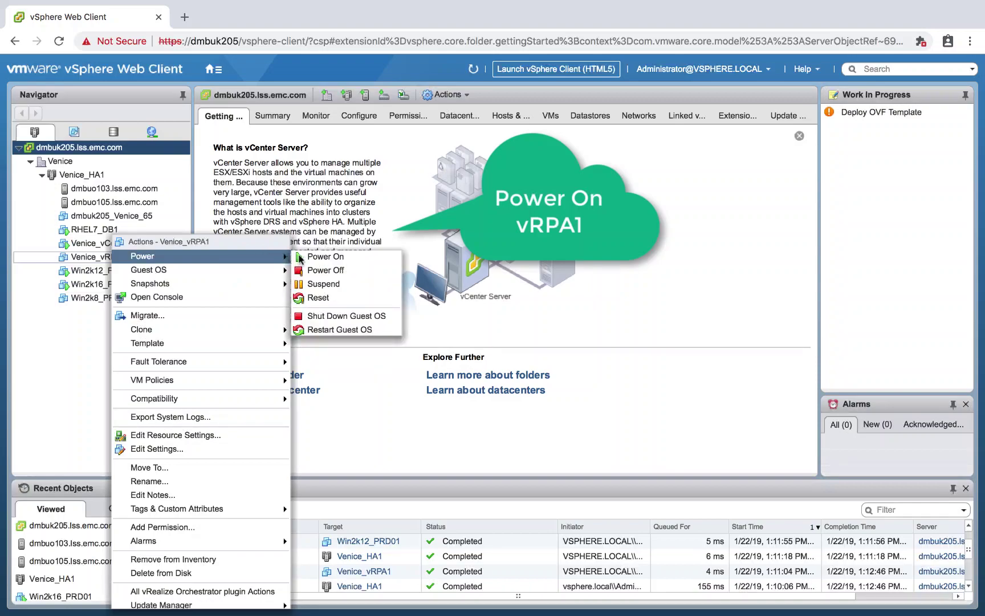
pyautogui.click(316, 257)
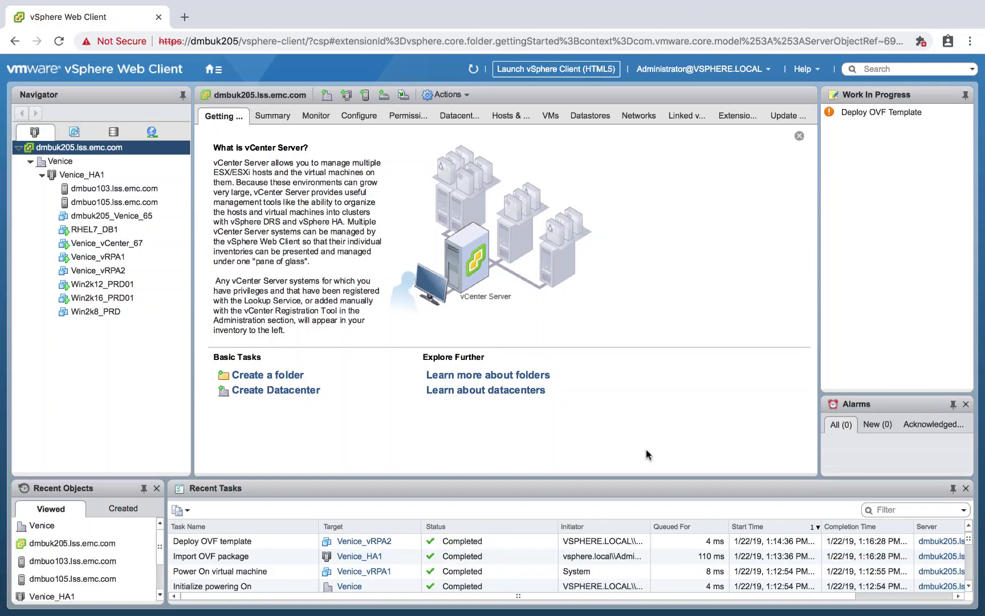
# Step: Power on the Venice_vRPA2 virtual machine
pyautogui.click(120, 270)
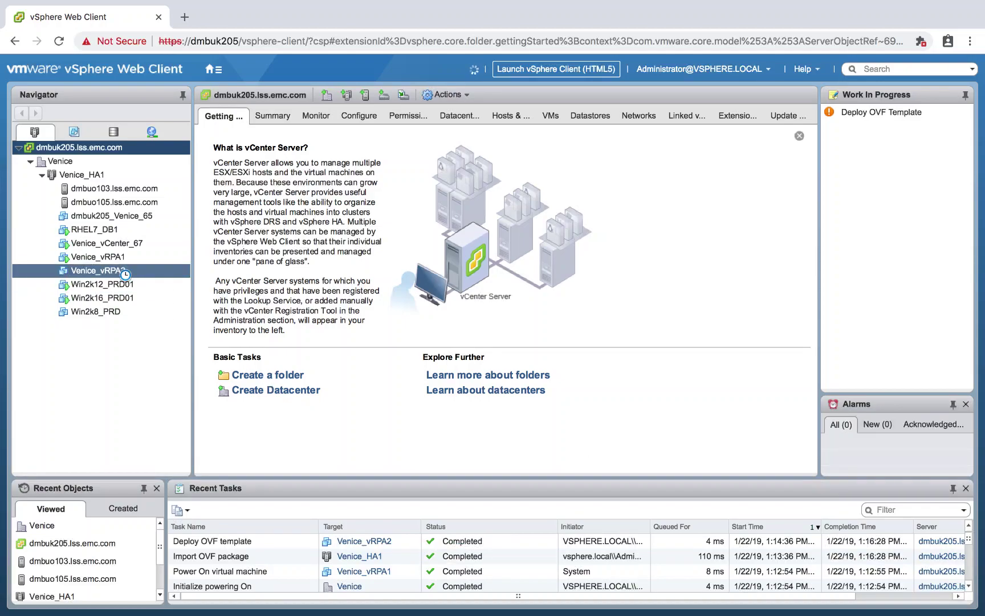
pyautogui.rightClick(122, 270)
pyautogui.moveTo(224, 256)
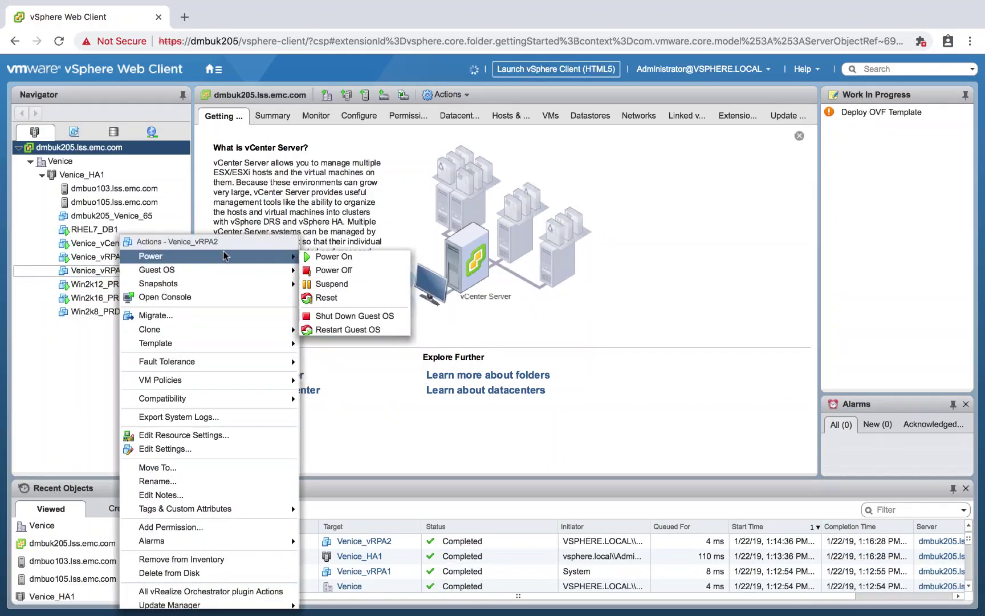
pyautogui.click(330, 258)
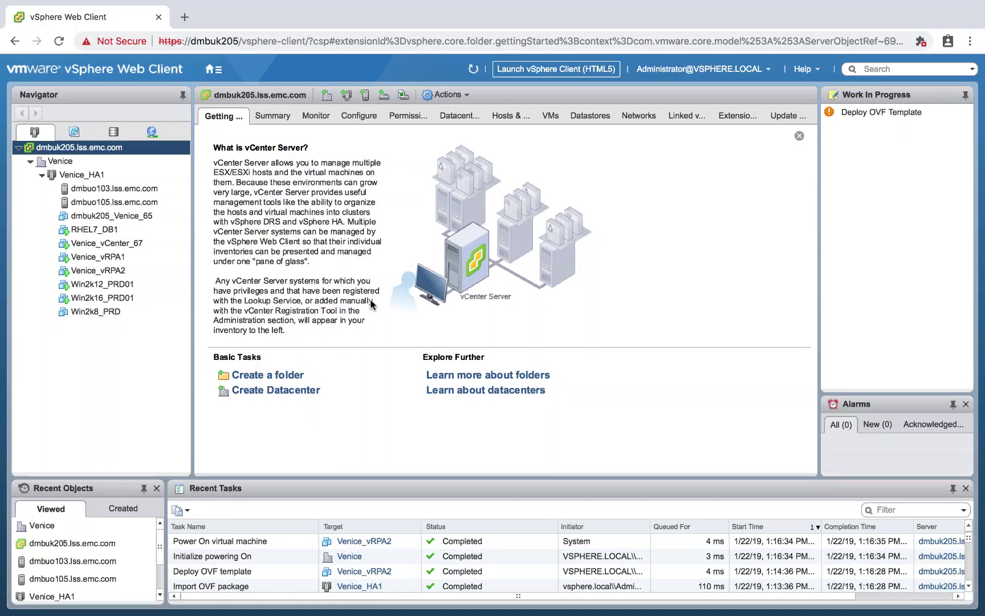
pyautogui.click(184, 17)
pyautogui.write('https')
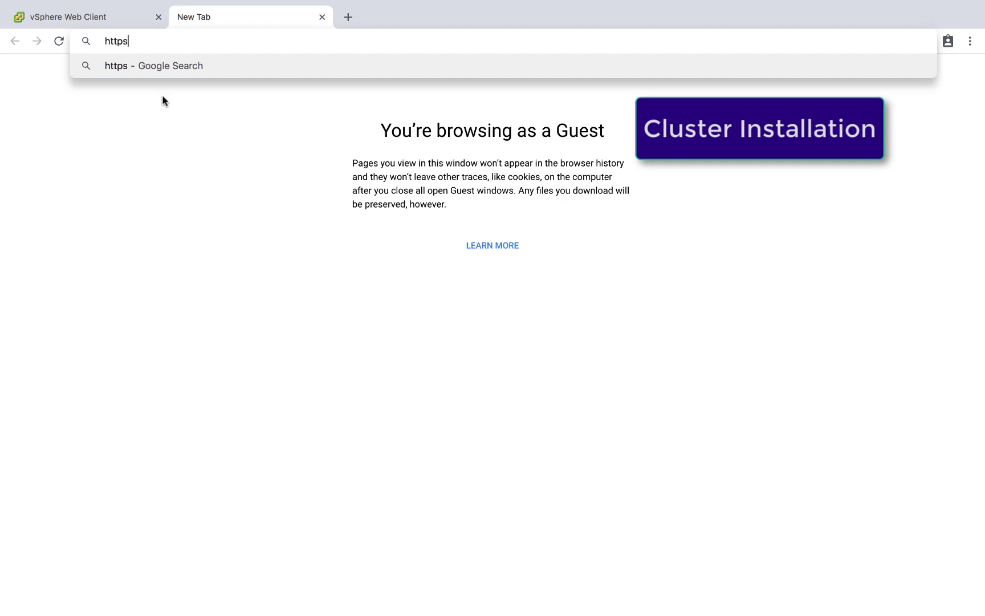
pyautogui.write('://10.224.')
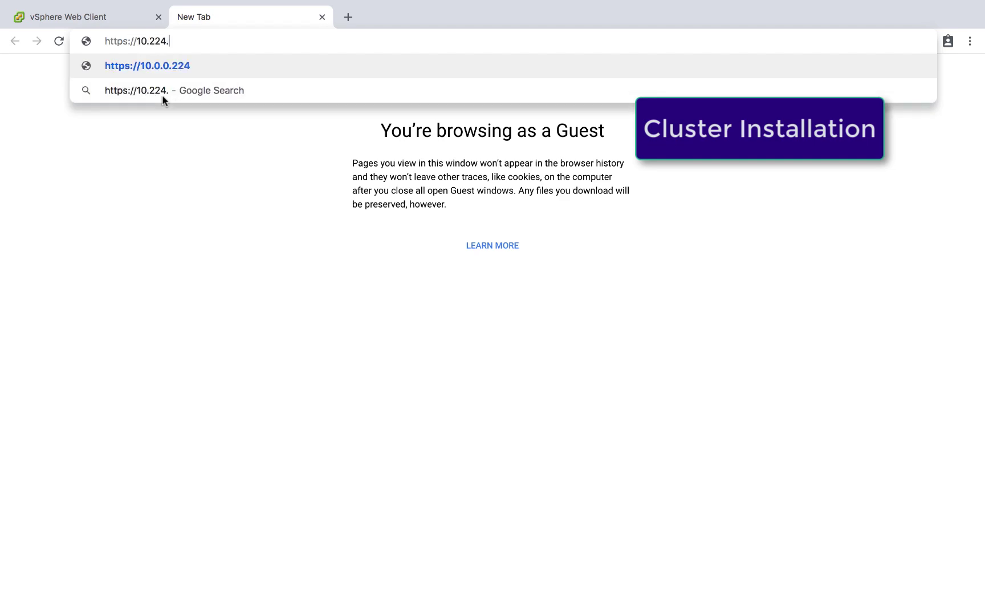
pyautogui.write('214.53')
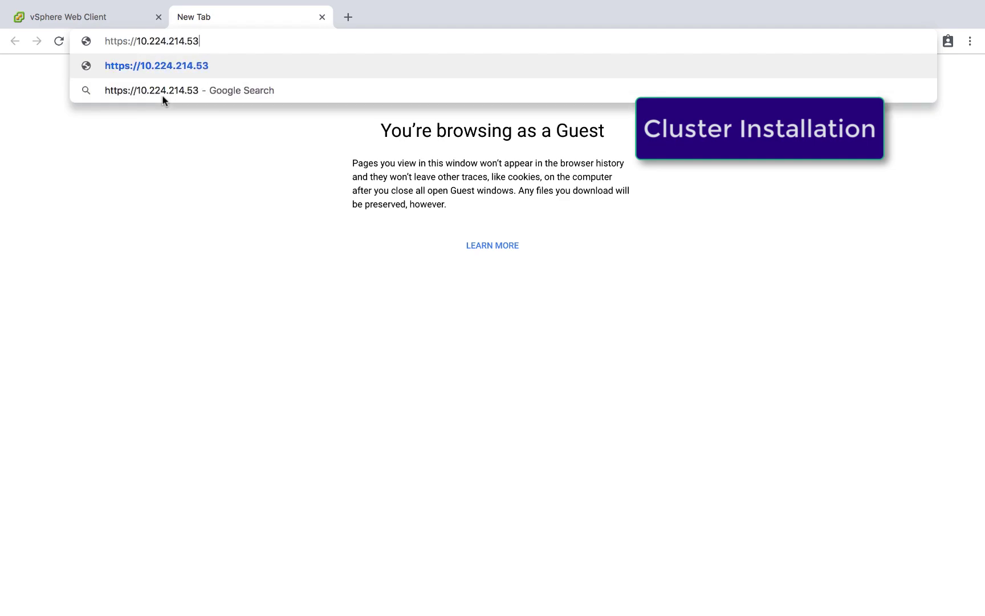
pyautogui.press('Return')
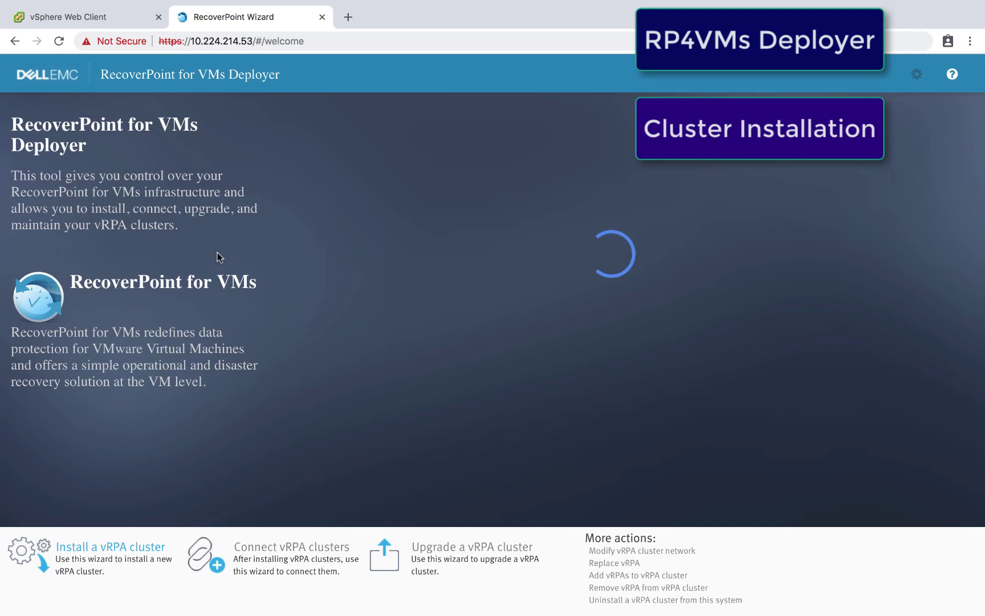
# Step: Choose Install a vRPA cluster and connect to vCenter 10.224.210.205 with administrator credentials
pyautogui.click(137, 550)
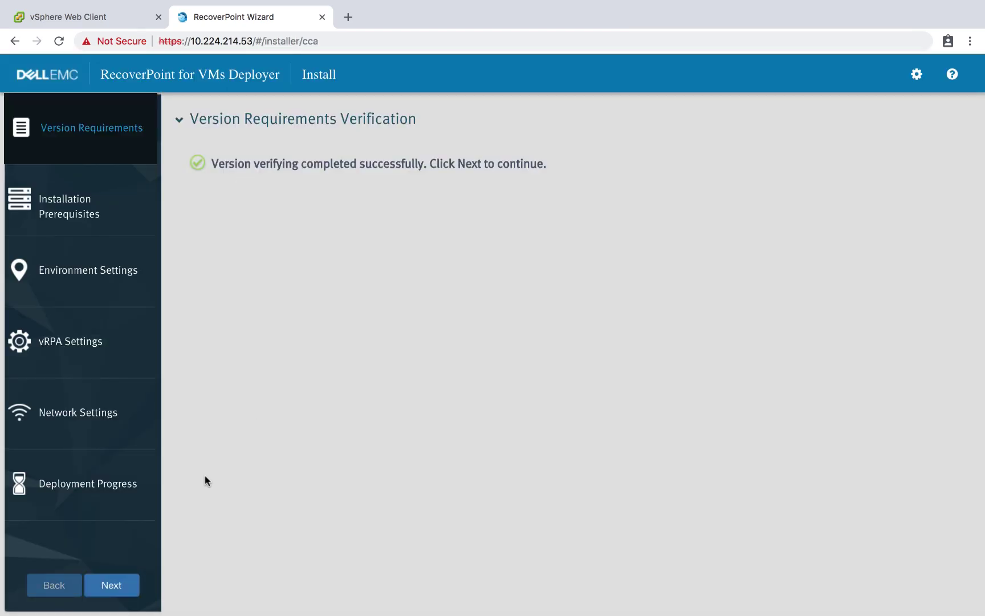
pyautogui.click(117, 587)
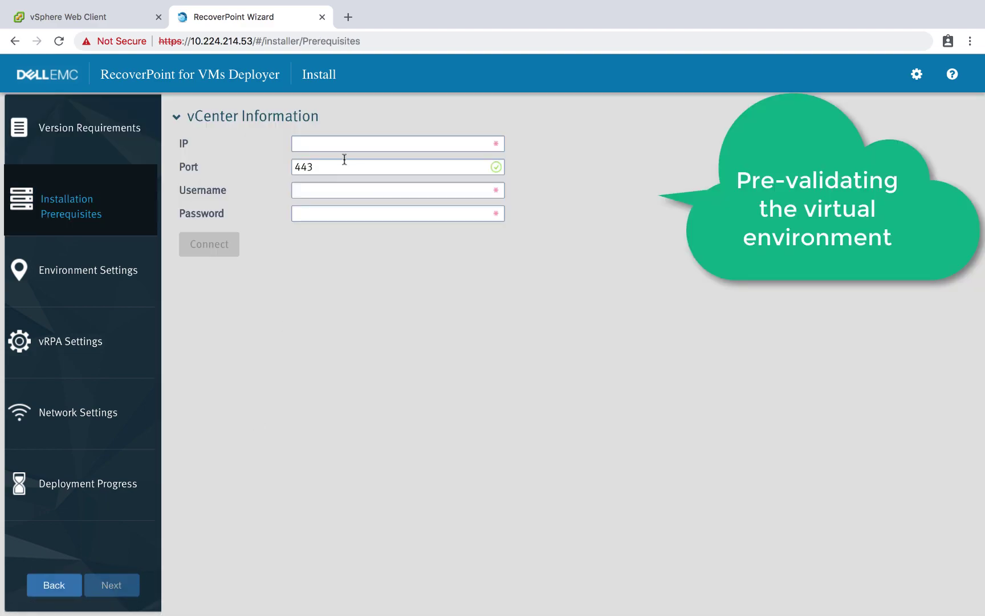
pyautogui.click(345, 144)
pyautogui.write('10.22')
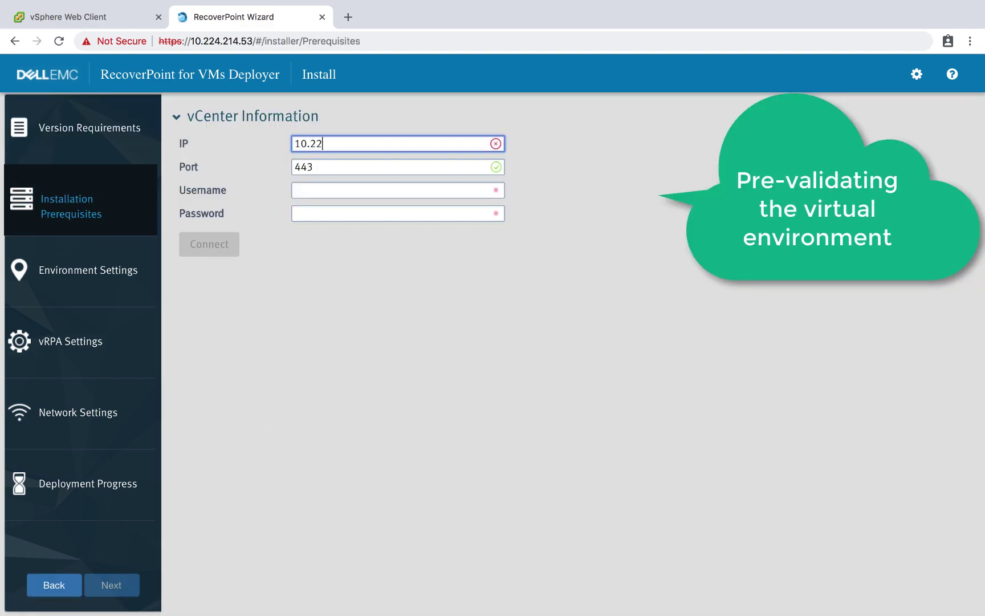
pyautogui.write('4.210.205')
pyautogui.press('Tab')
pyautogui.press('Tab')
pyautogui.write('Ad')
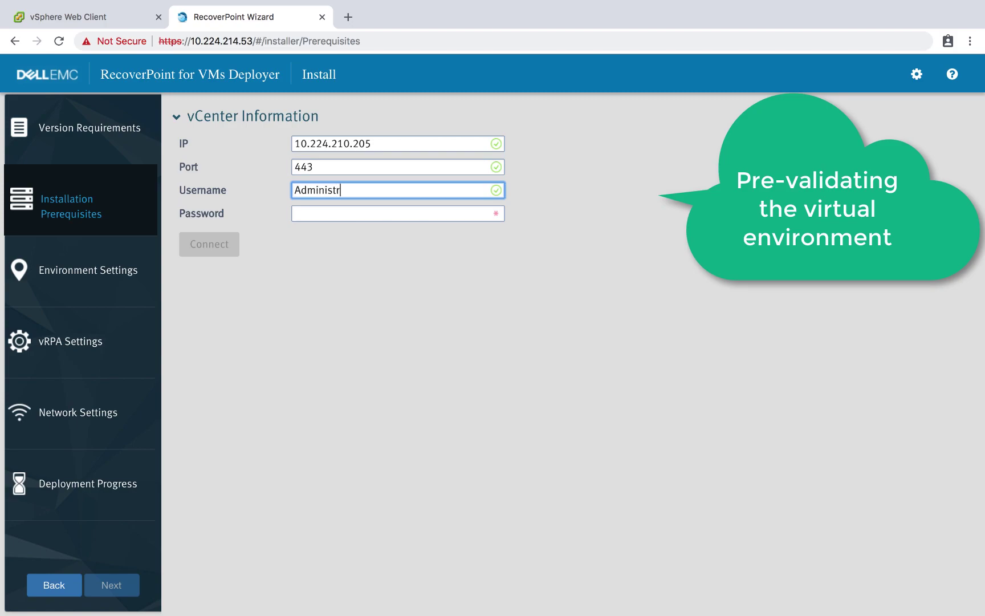
pyautogui.write('ministrator@vsphere.local')
pyautogui.press('Tab')
pyautogui.write('••')
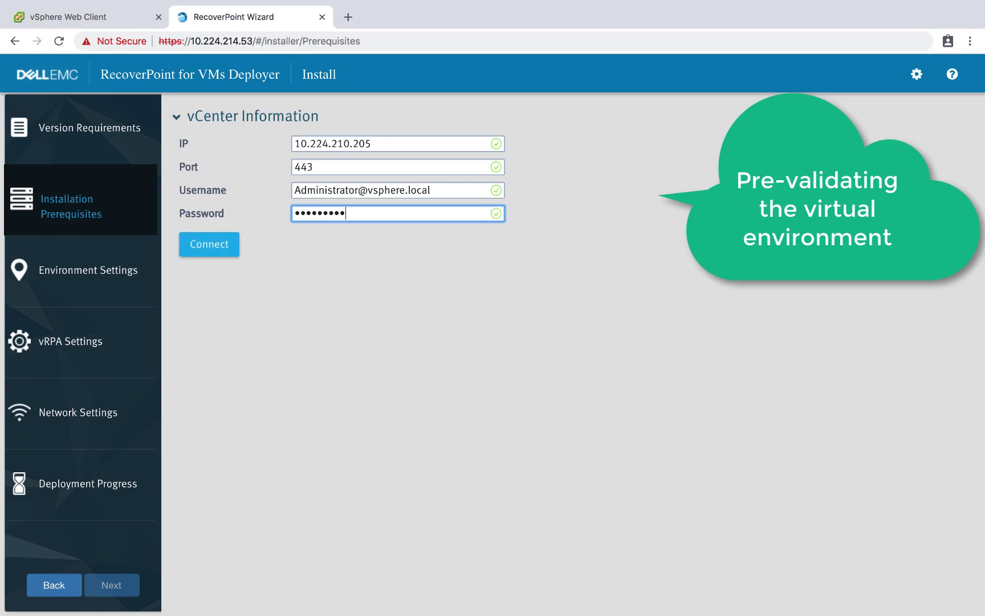
pyautogui.click(222, 242)
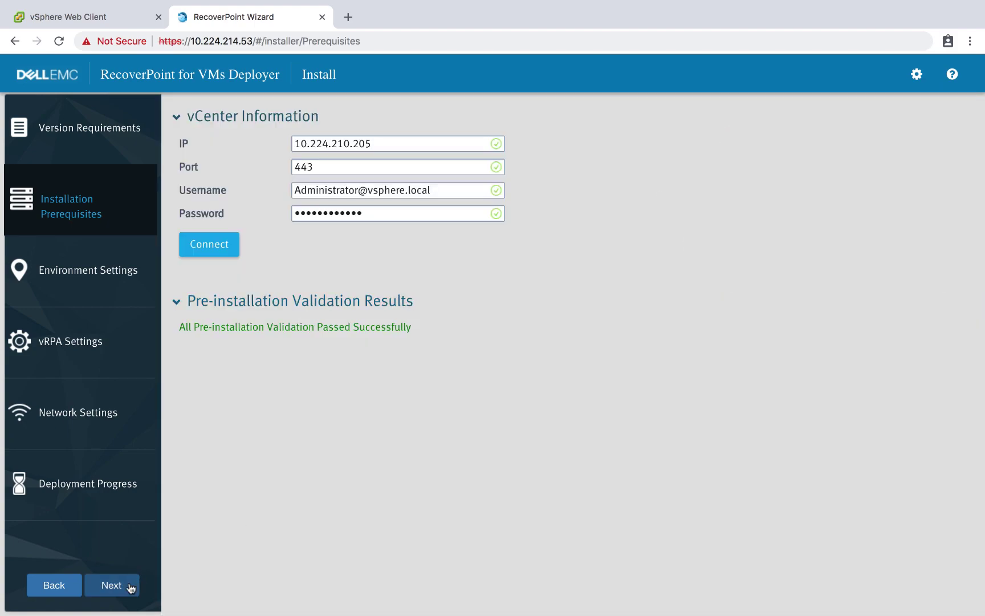
# Step: Name the cluster Venice and enter and confirm the new admin password
pyautogui.click(128, 588)
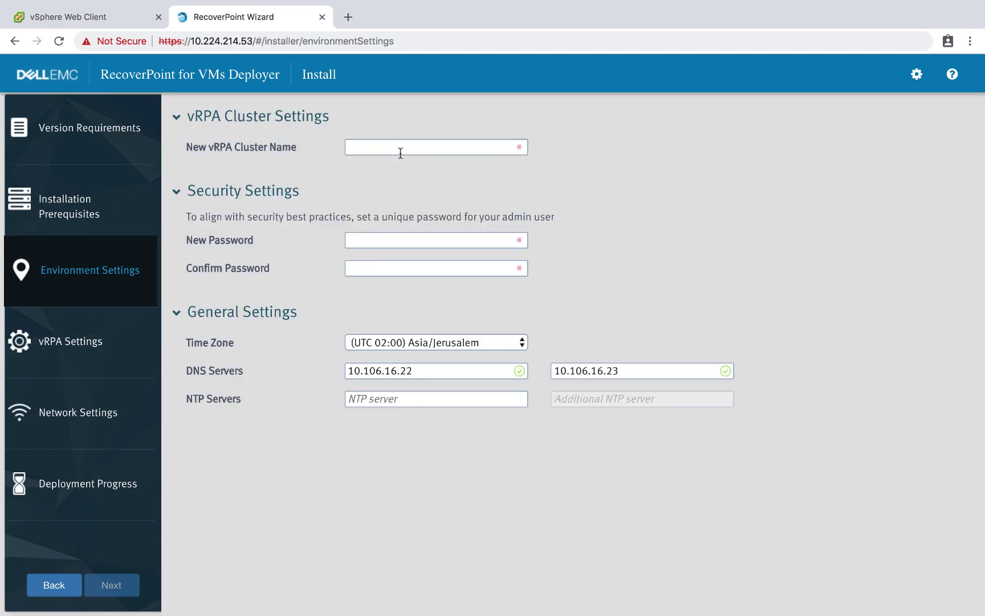
pyautogui.click(400, 152)
pyautogui.write('Venice')
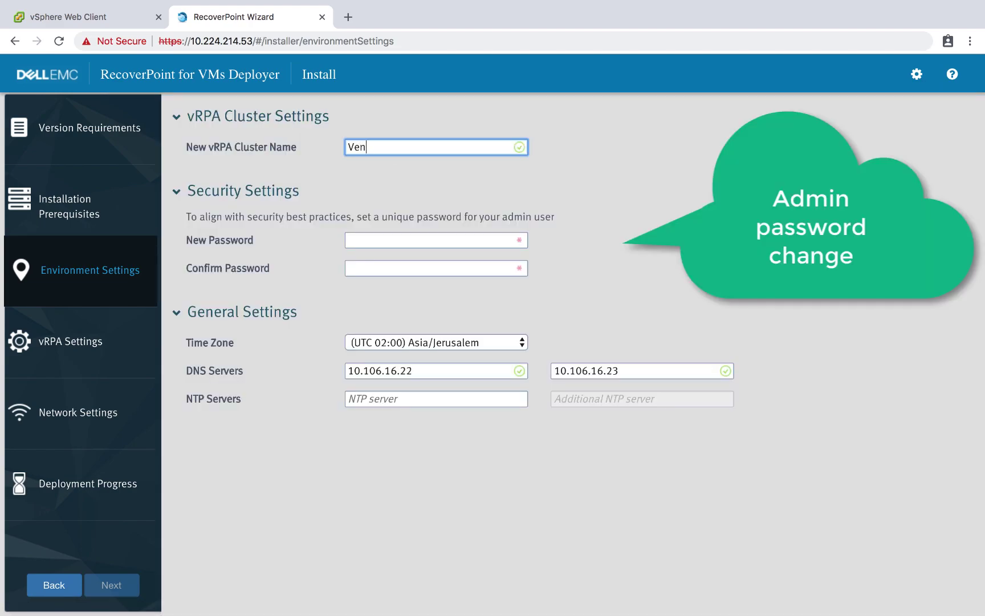
pyautogui.click(410, 241)
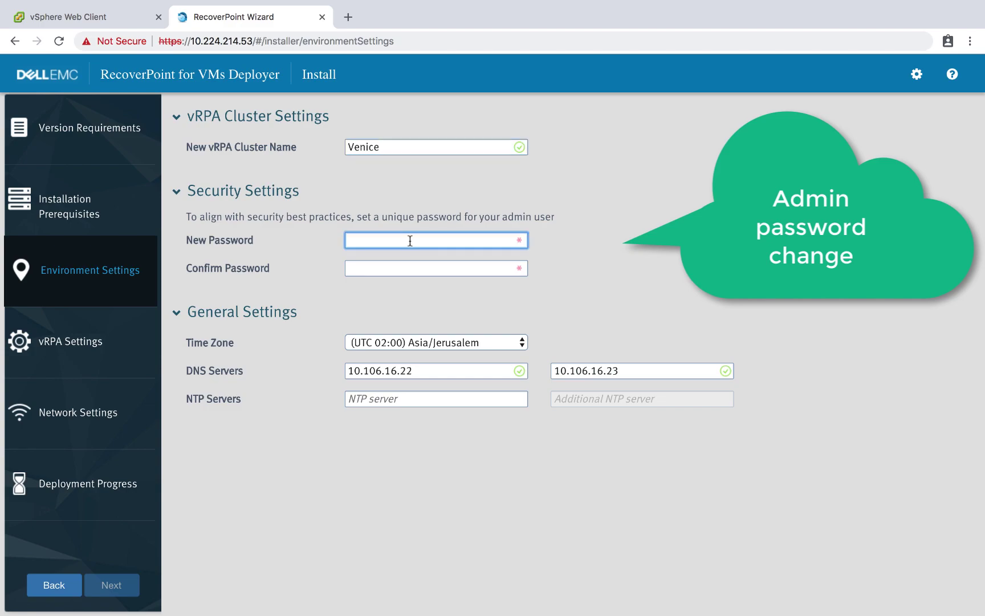
pyautogui.write('••••••••••••')
pyautogui.press('Tab')
pyautogui.write('•')
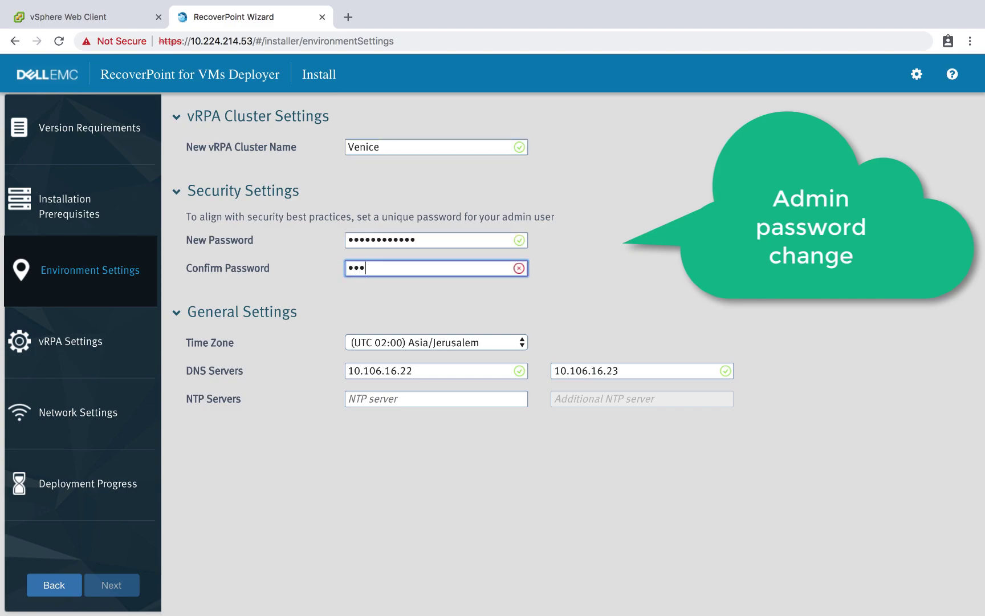
pyautogui.write('•••••••••••')
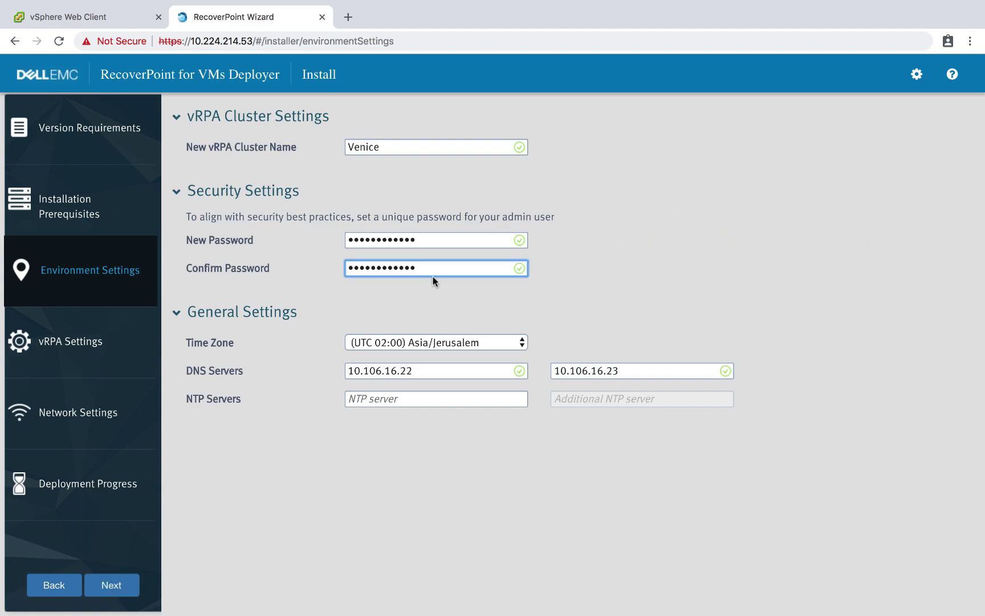
# Step: Set the time zone to Europe/Rome and paste in the primary and additional NTP servers
pyautogui.click(503, 343)
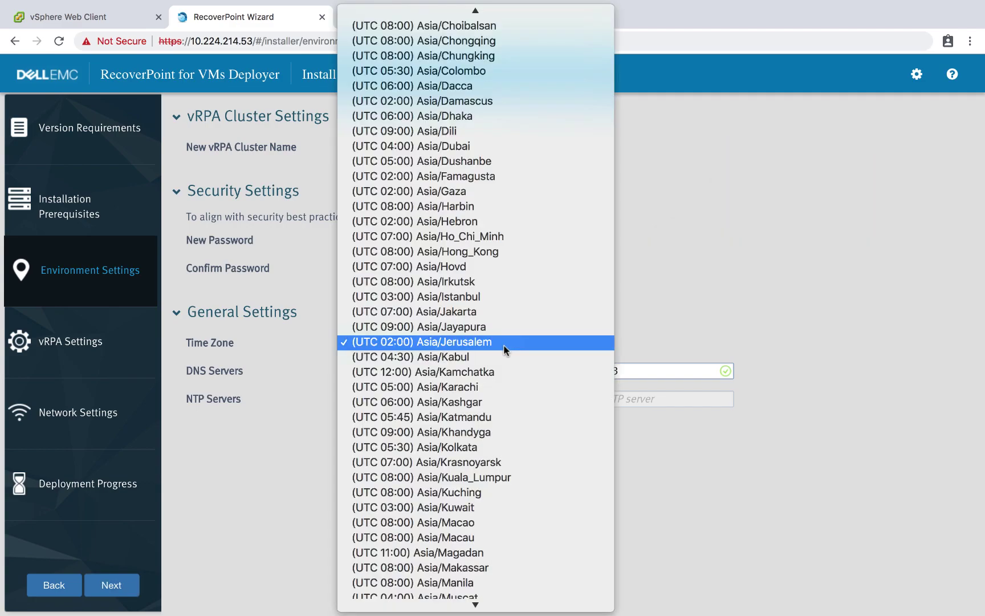
pyautogui.scroll(-15, 482, 461)
pyautogui.scroll(-20, 482, 463)
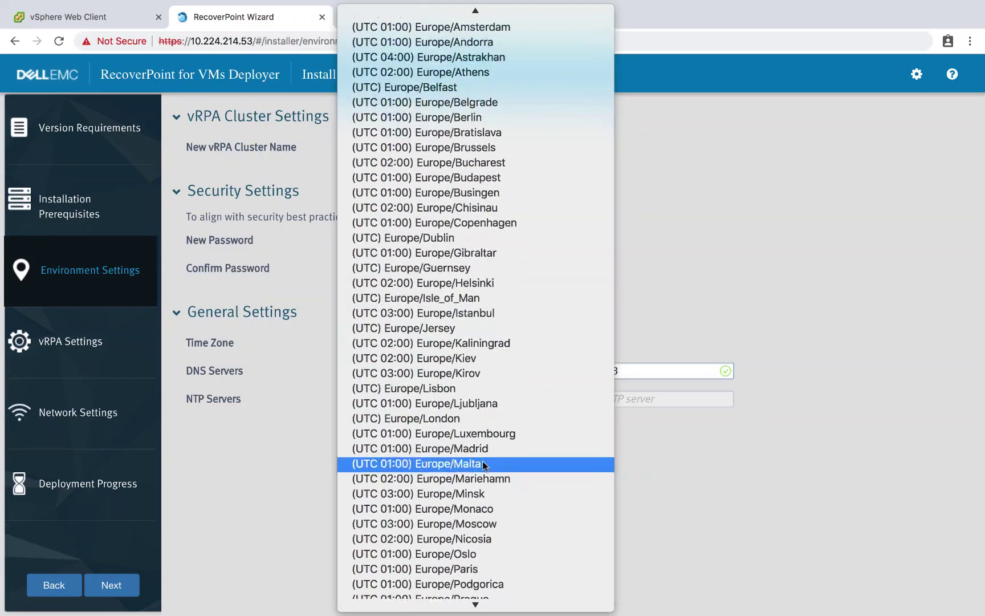
pyautogui.scroll(-4, 483, 465)
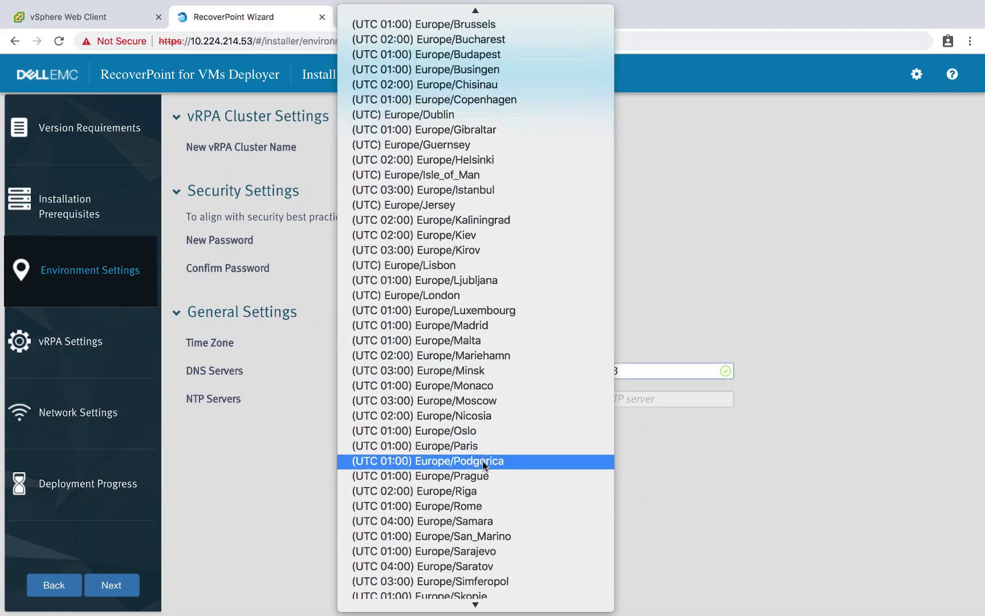
pyautogui.click(484, 505)
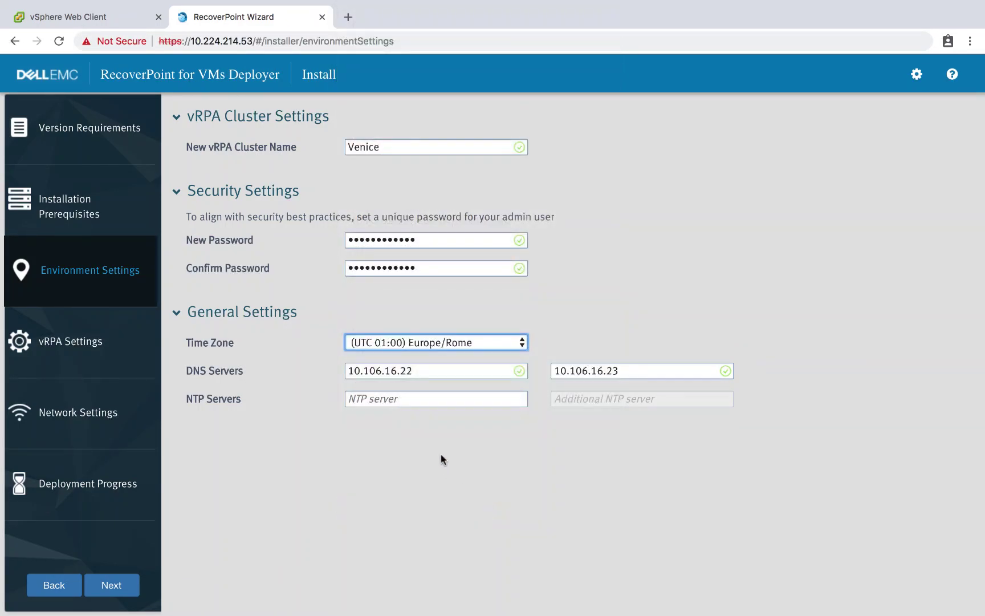
pyautogui.click(422, 398)
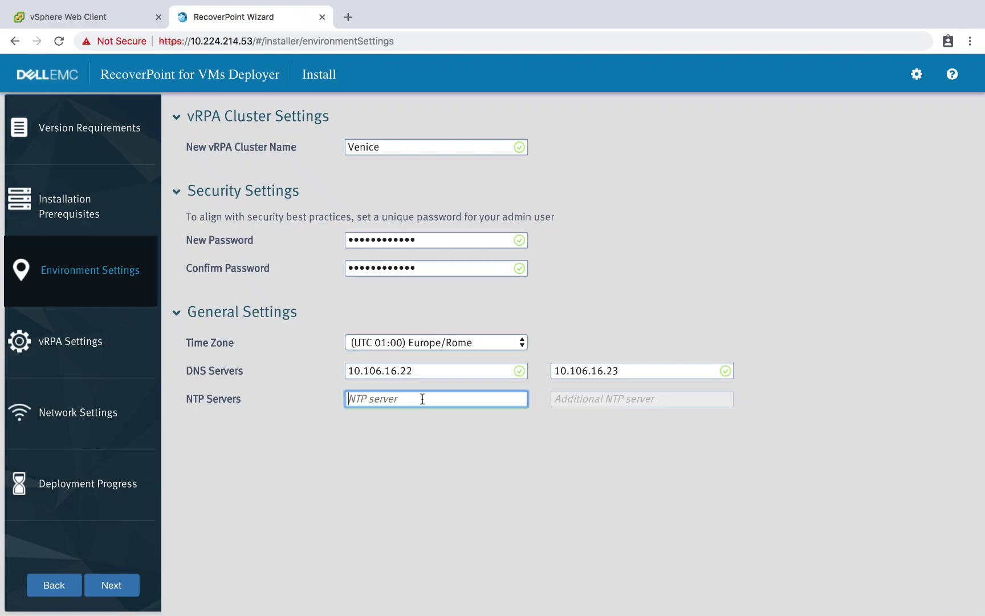
pyautogui.write('10.254.140.21')
pyautogui.click(614, 401)
pyautogui.write('10.254.140.22')
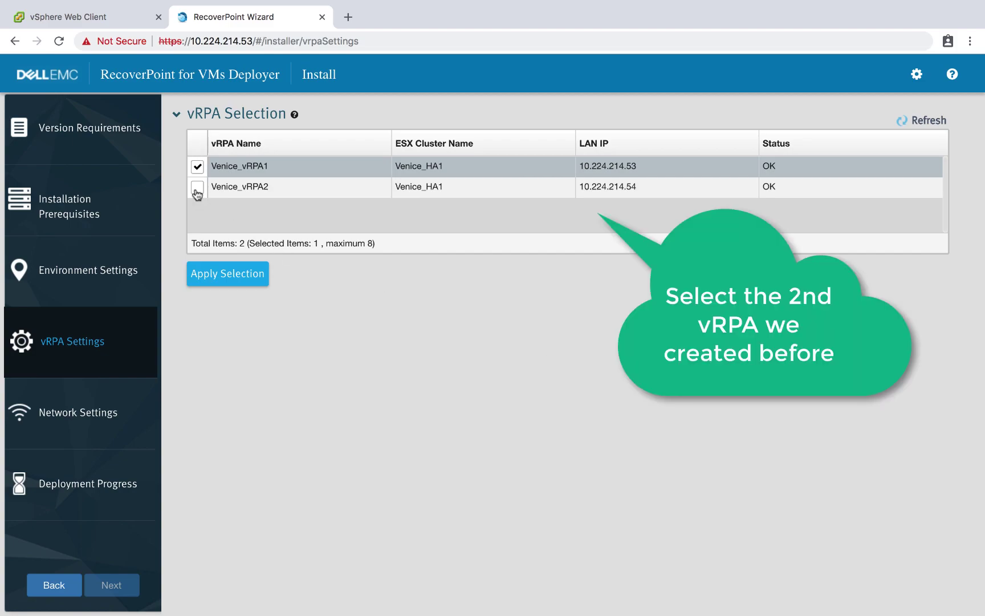
# Step: Add Venice_vRPA2 to the selection and put the repository volume on XIO_0606_DS3
pyautogui.click(197, 188)
pyautogui.click(228, 271)
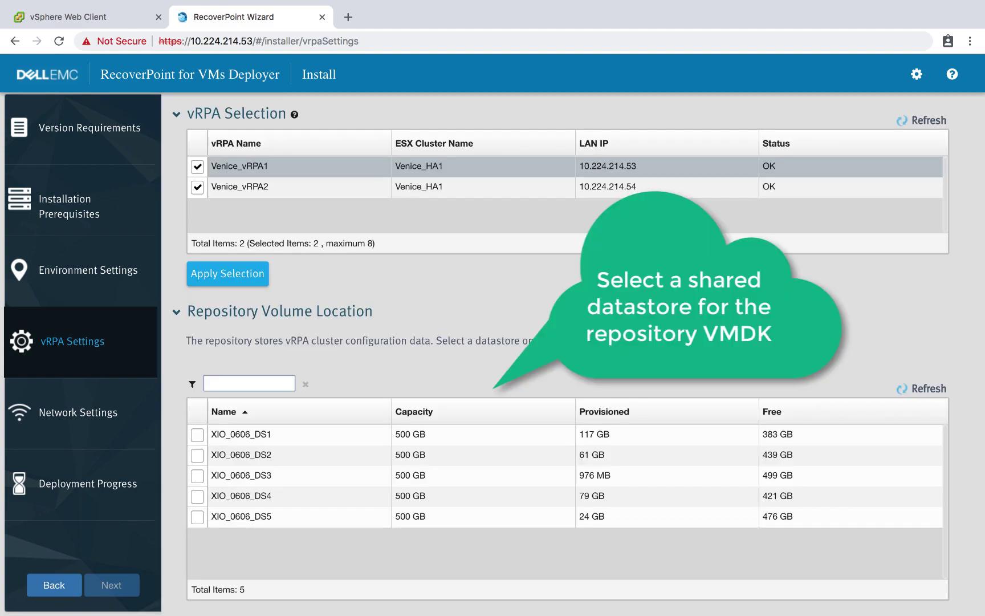
pyautogui.click(196, 476)
pyautogui.click(114, 589)
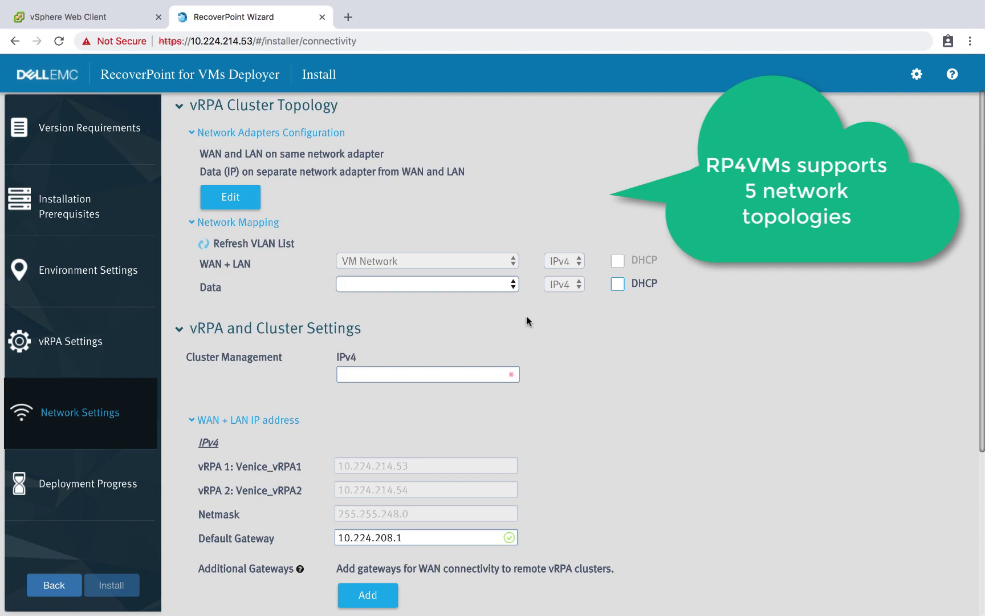
# Step: Map Data traffic to RP4VMs_Data and set cluster management IP 10.224.214.52
pyautogui.click(513, 285)
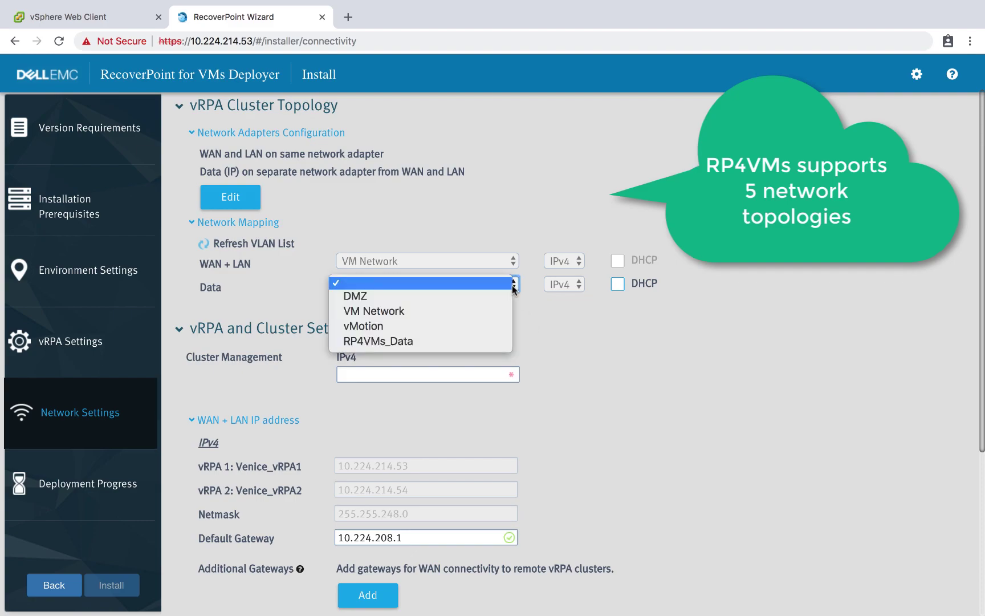
pyautogui.click(485, 343)
pyautogui.click(450, 381)
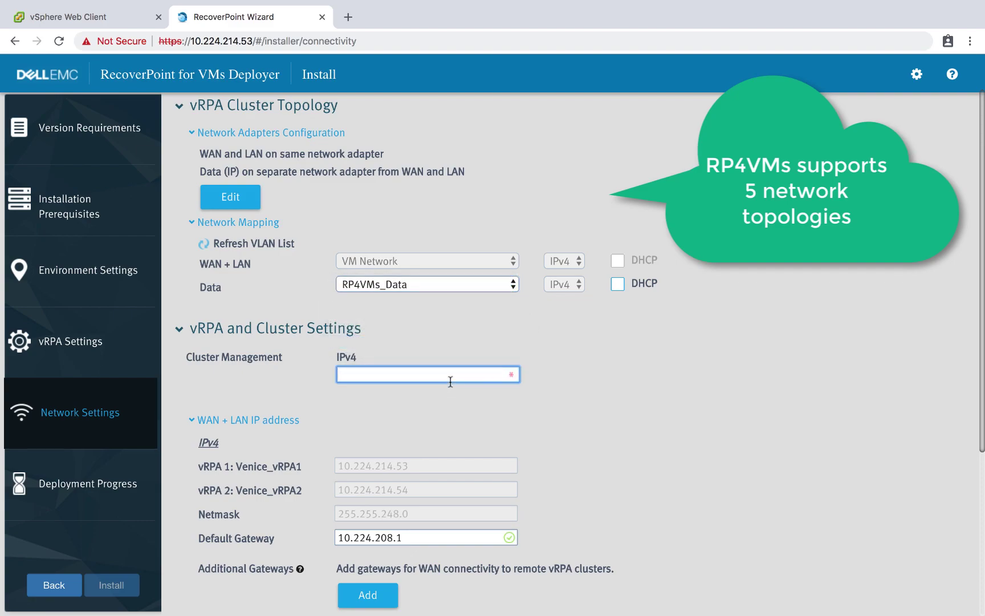
pyautogui.write('10.224.21')
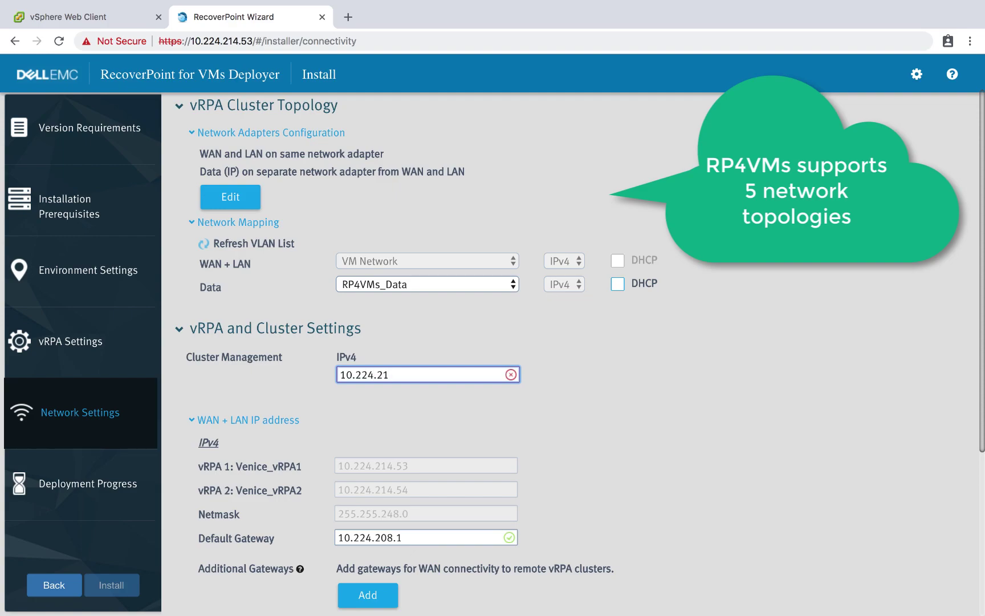
pyautogui.write('4.52')
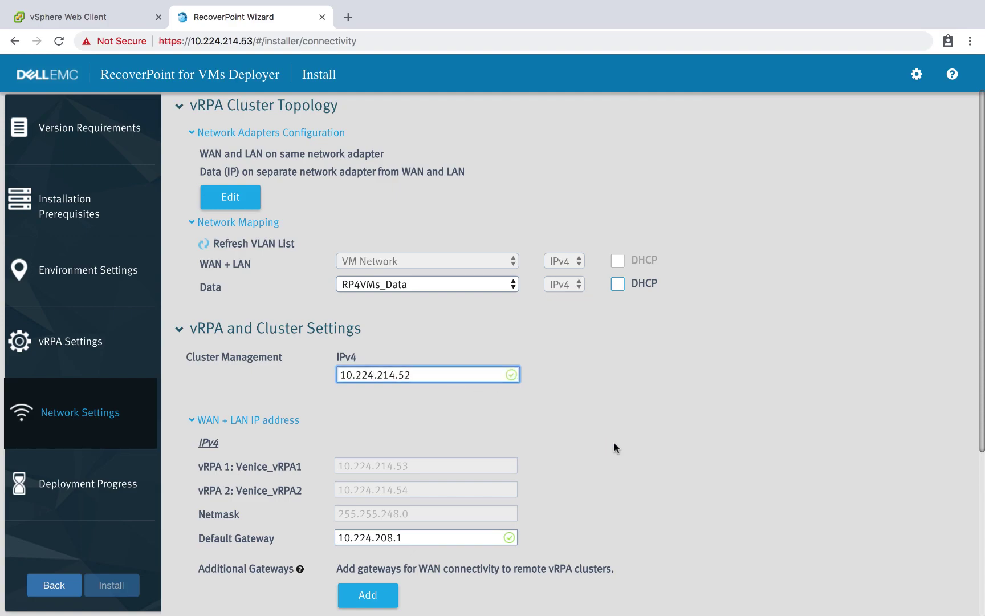
# Step: Set data IPs 192.168.135.31 and 192.168.135.32 with netmask 255.255.255.0, then install
pyautogui.scroll(-5, 634, 450)
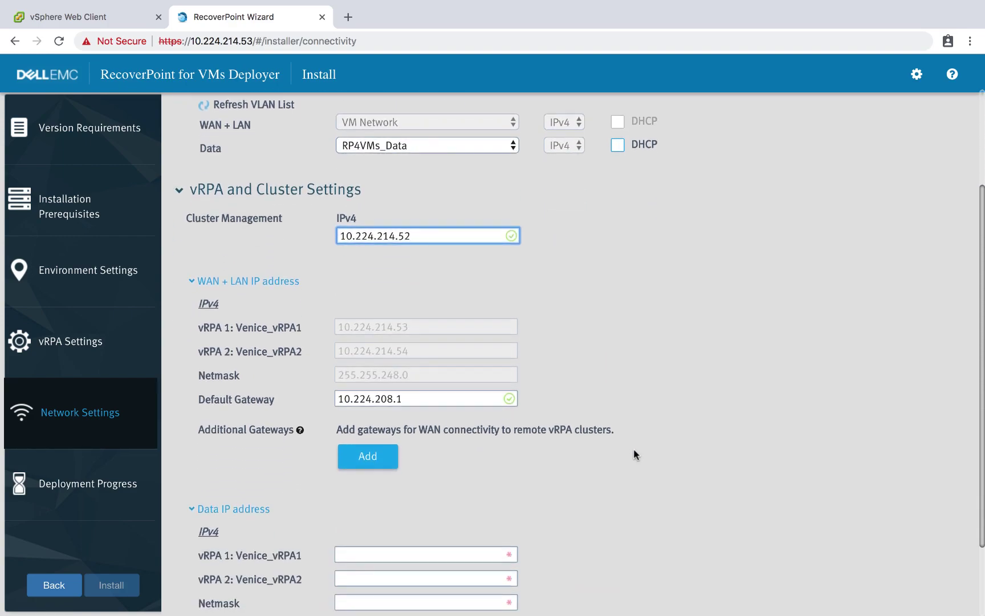
pyautogui.click(477, 457)
pyautogui.write('192.168.')
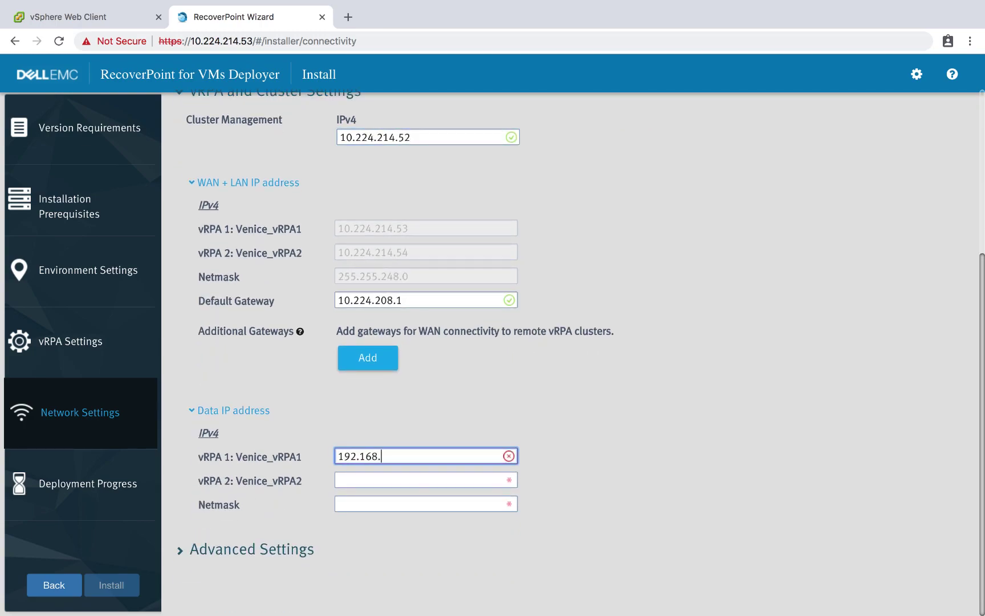
pyautogui.write('135.31')
pyautogui.click(436, 484)
pyautogui.write('192.168.1')
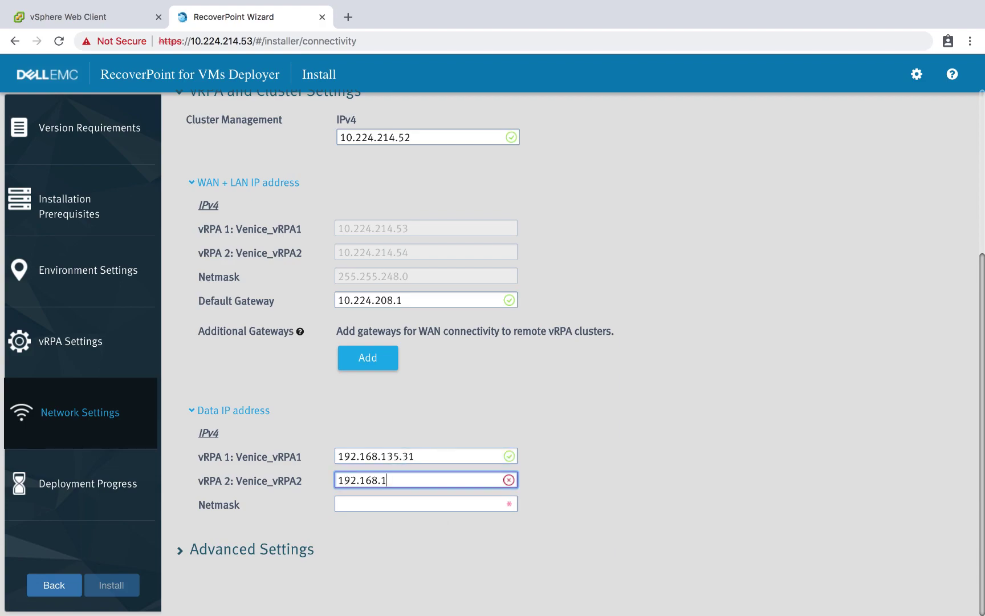
pyautogui.write('35.32')
pyautogui.press('Tab')
pyautogui.write('255.')
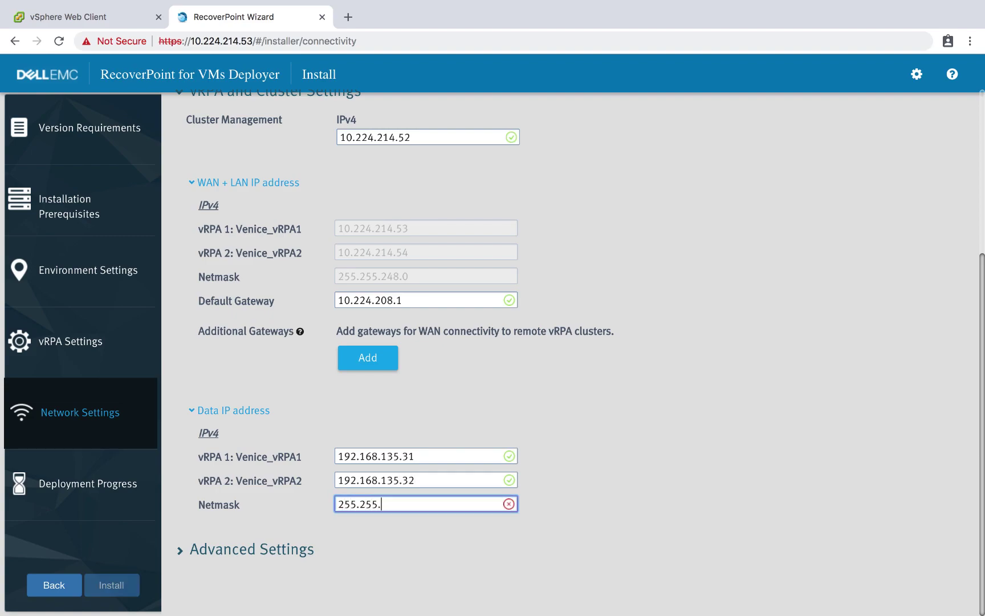
pyautogui.write('255.255.0')
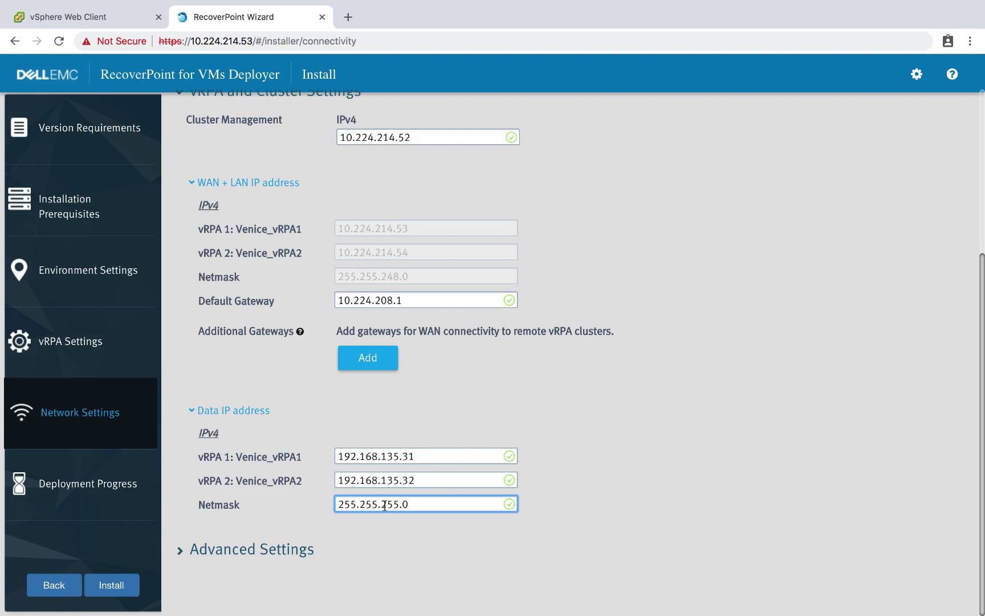
pyautogui.click(123, 585)
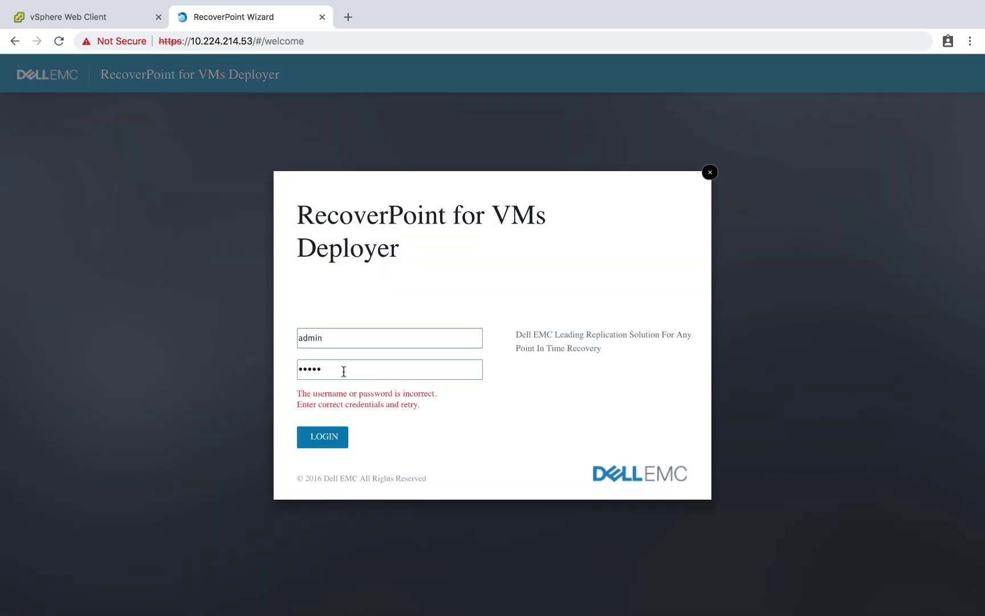
# Step: Log in to the RecoverPoint for VMs Deployer with the admin credentials
pyautogui.click(350, 372)
pyautogui.write('a')
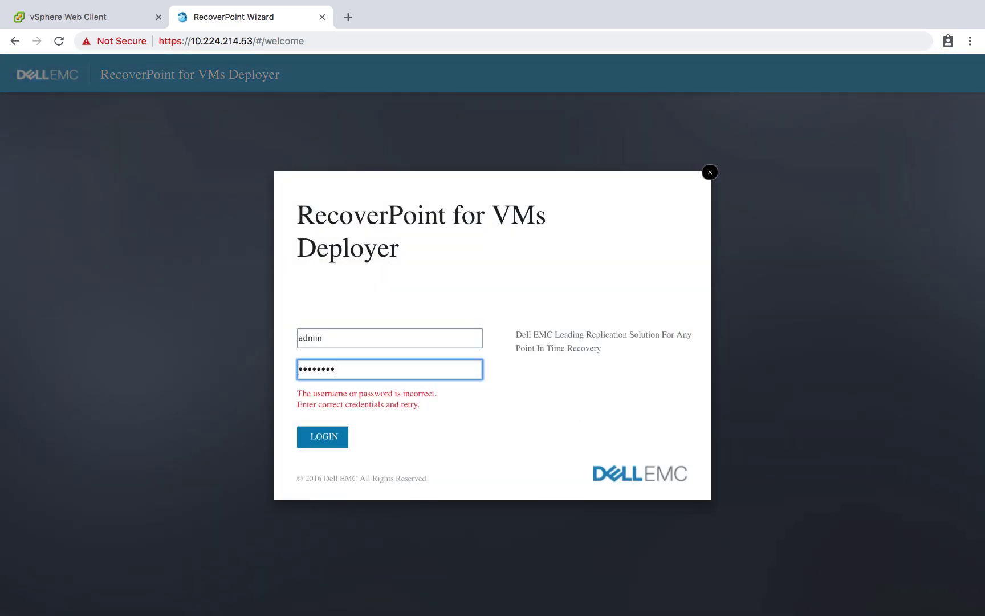
pyautogui.click(308, 448)
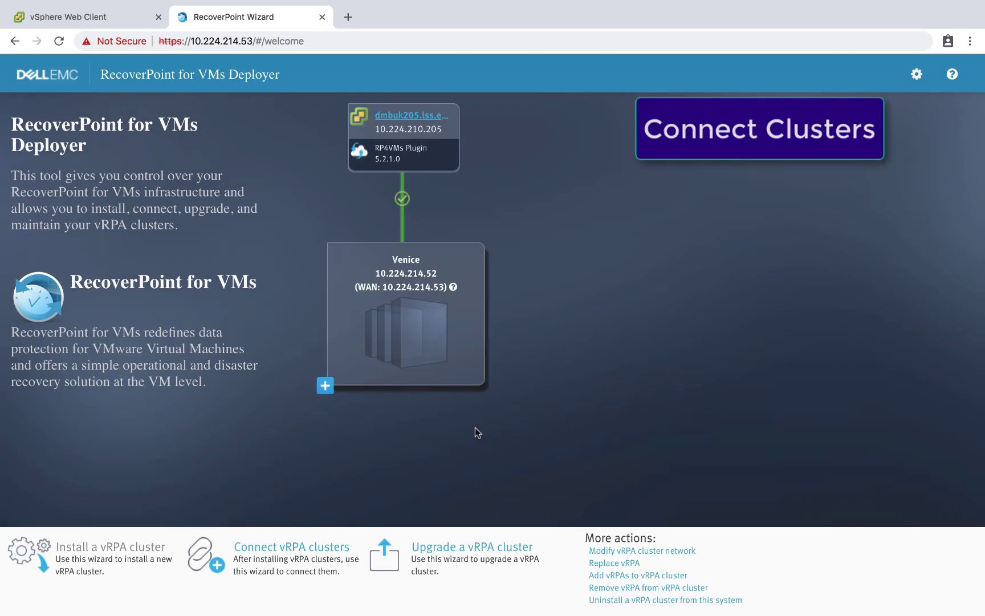
# Step: Connect Venice to the remote Tokyo vRPA cluster at WAN IP 10.224.214.247, entering the admin password
pyautogui.click(319, 552)
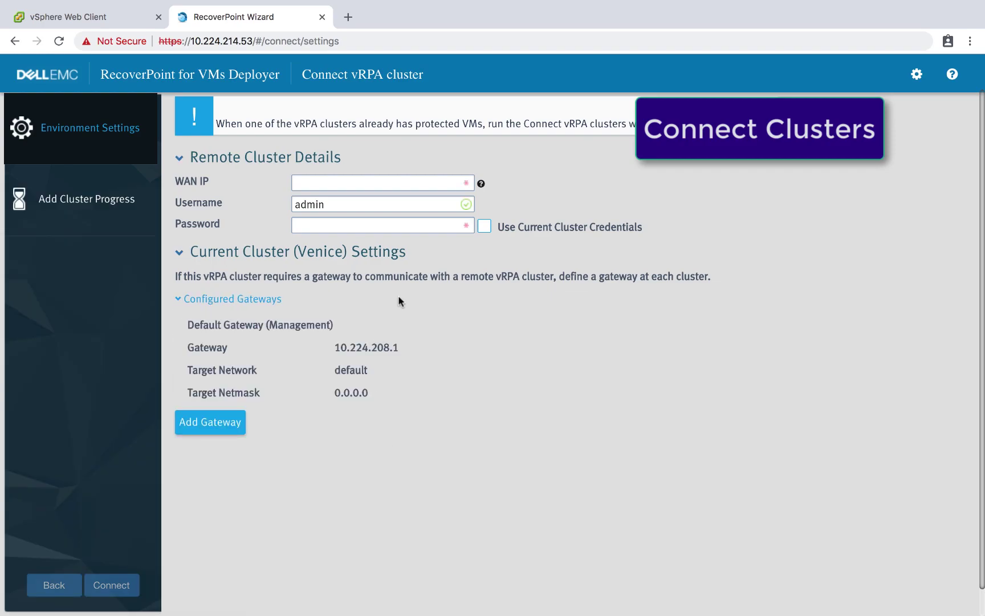
pyautogui.click(331, 186)
pyautogui.write('10.224.214')
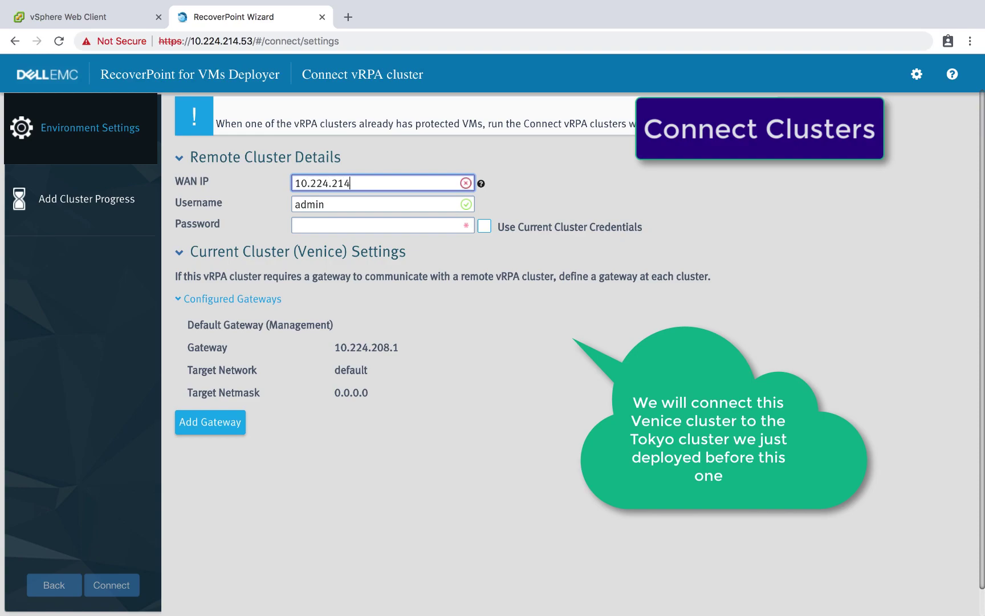
pyautogui.write('.247')
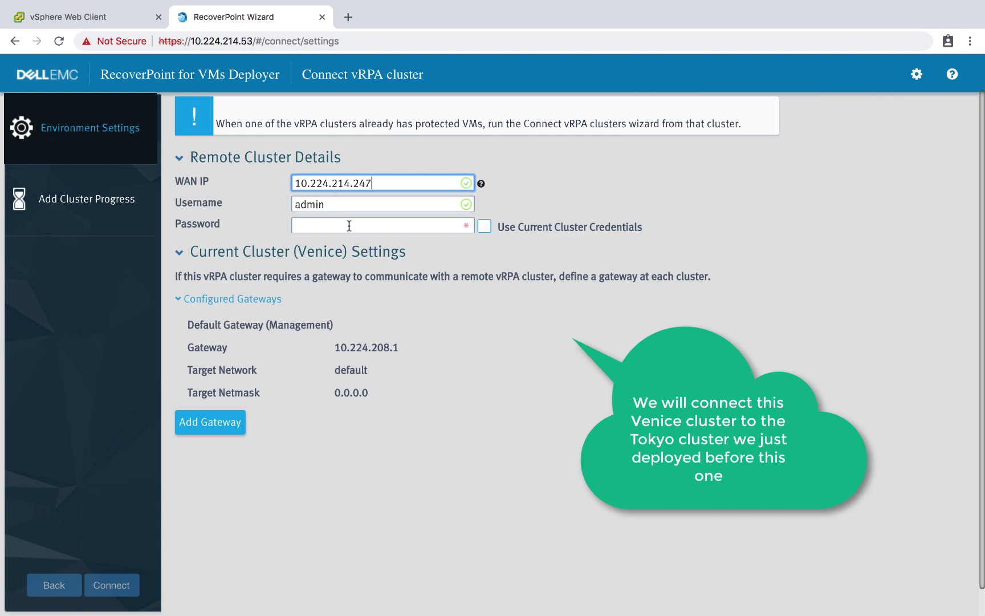
pyautogui.click(352, 226)
pyautogui.write('•')
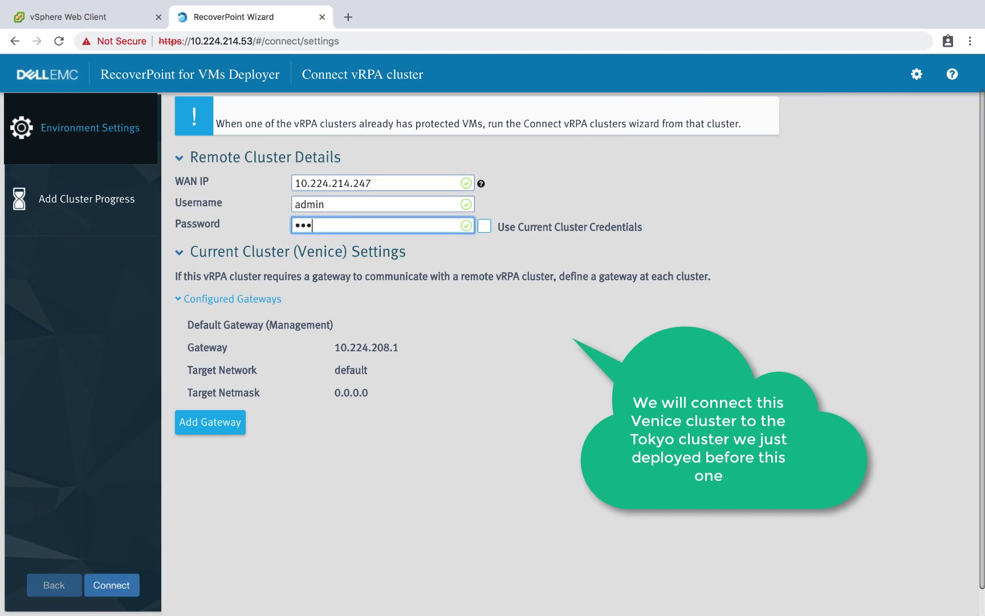
pyautogui.write('••••••••••')
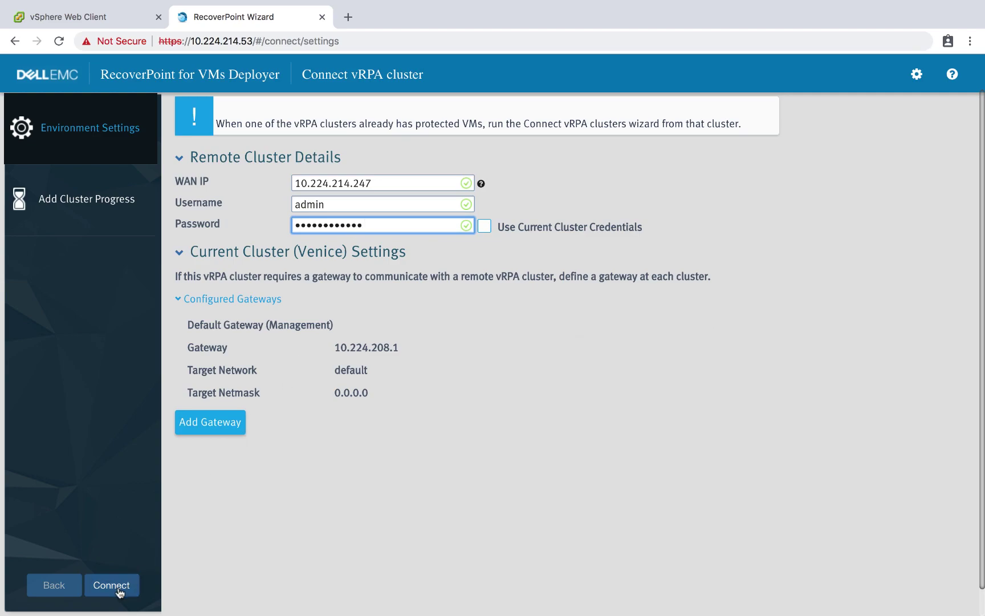
pyautogui.click(119, 587)
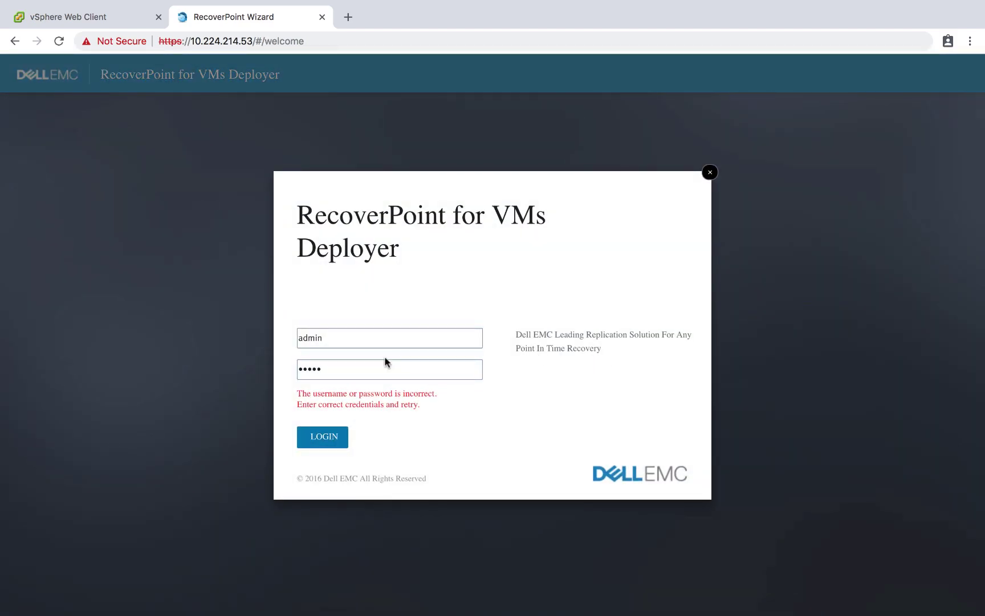
# Step: Replace the incorrect password and log back in to the RecoverPoint for VMs Deployer
pyautogui.click(382, 367)
pyautogui.press('super+a')
pyautogui.press('BackSpace')
pyautogui.write('p')
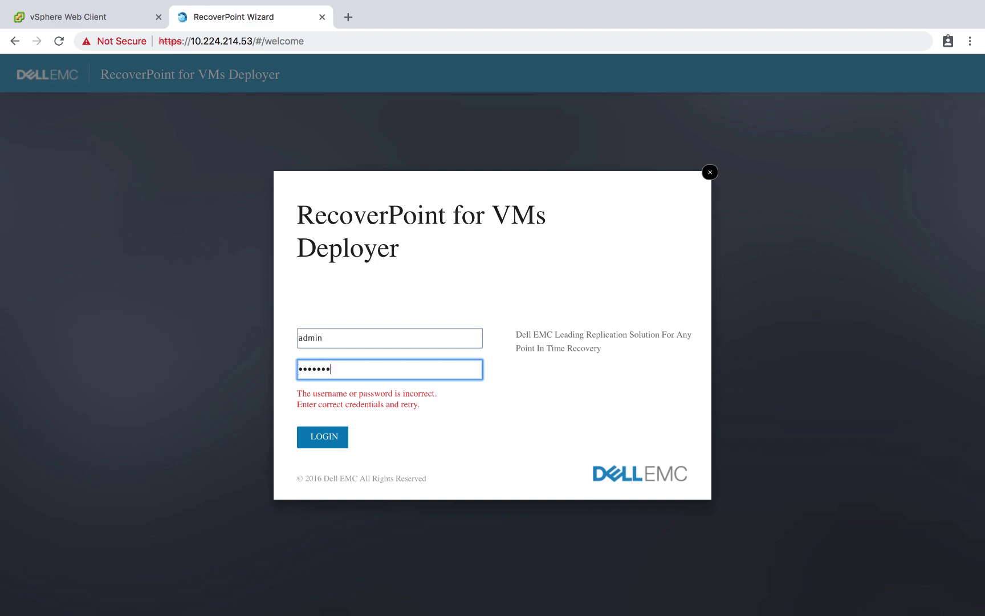
pyautogui.click(323, 436)
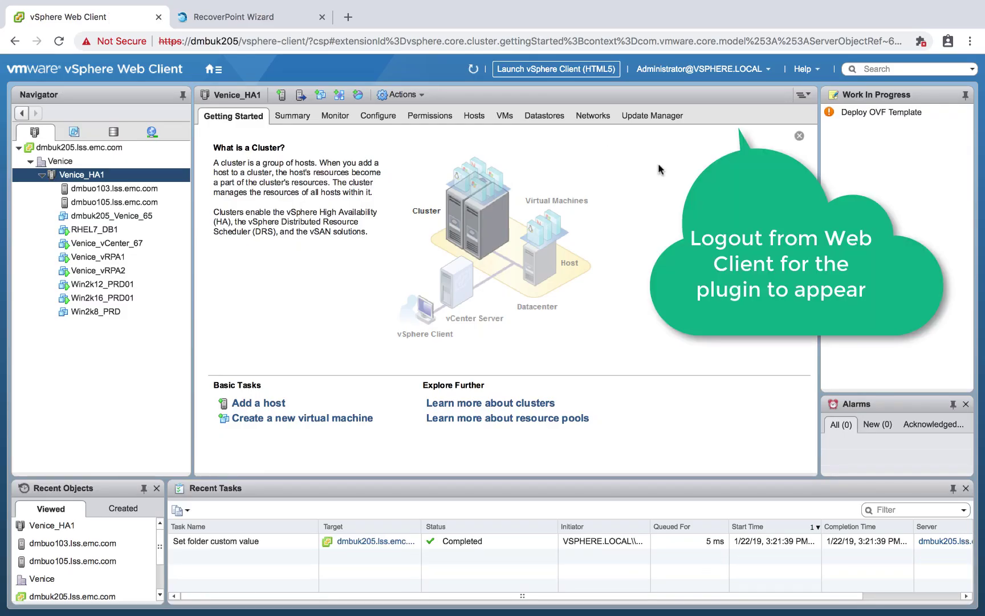
# Step: Log out of vSphere Web Client and sign back in with the administrator account and password
pyautogui.click(769, 69)
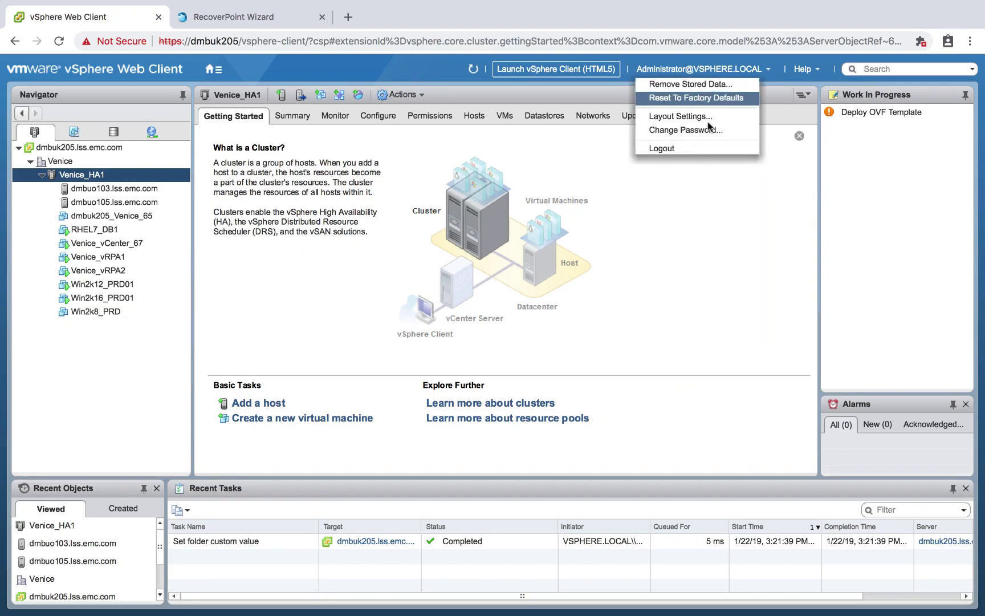
pyautogui.click(705, 148)
pyautogui.write('Administrator@vsphere.local')
pyautogui.press('Tab')
pyautogui.write('Password123!')
pyautogui.press('Return')
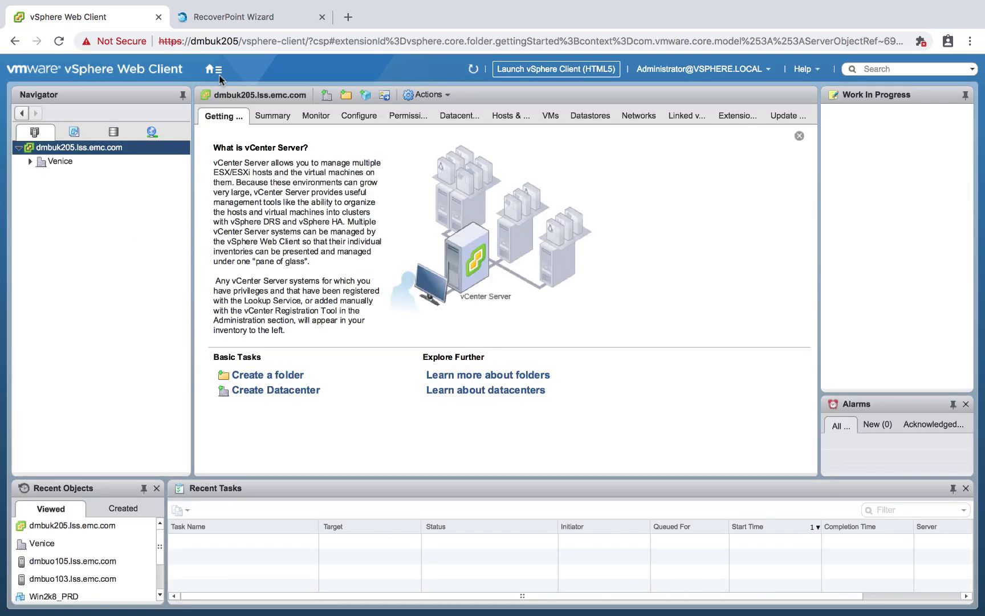
# Step: Open the RecoverPoint for VMs Administration page, showing Venice connected with Tokyo
pyautogui.click(218, 72)
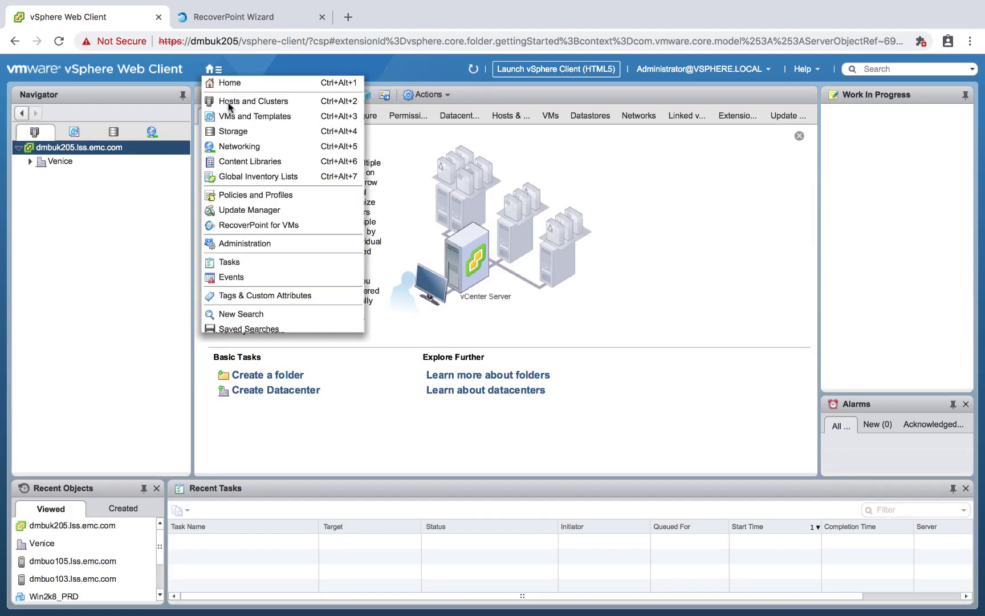
pyautogui.click(264, 226)
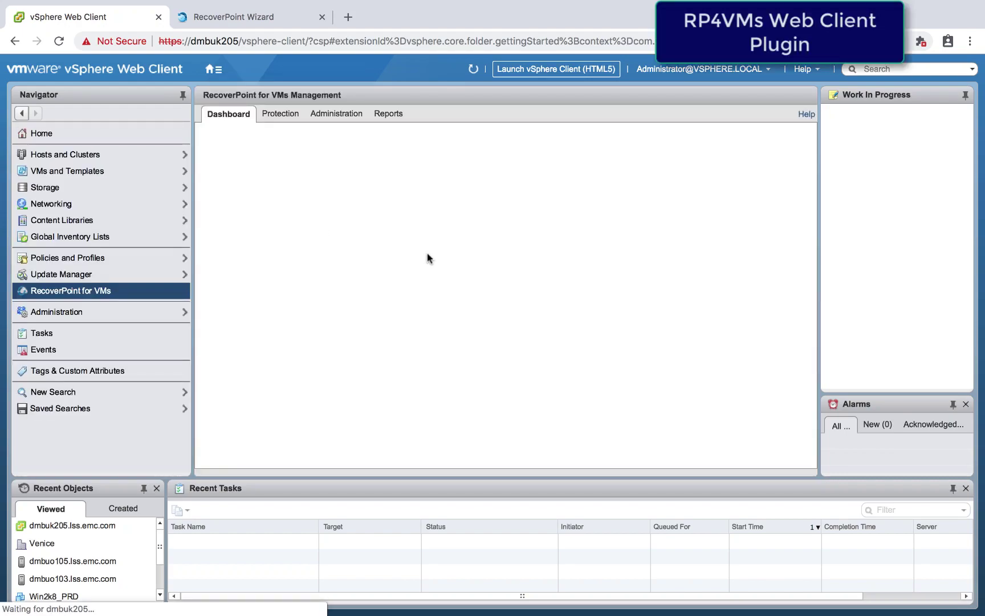
pyautogui.click(341, 116)
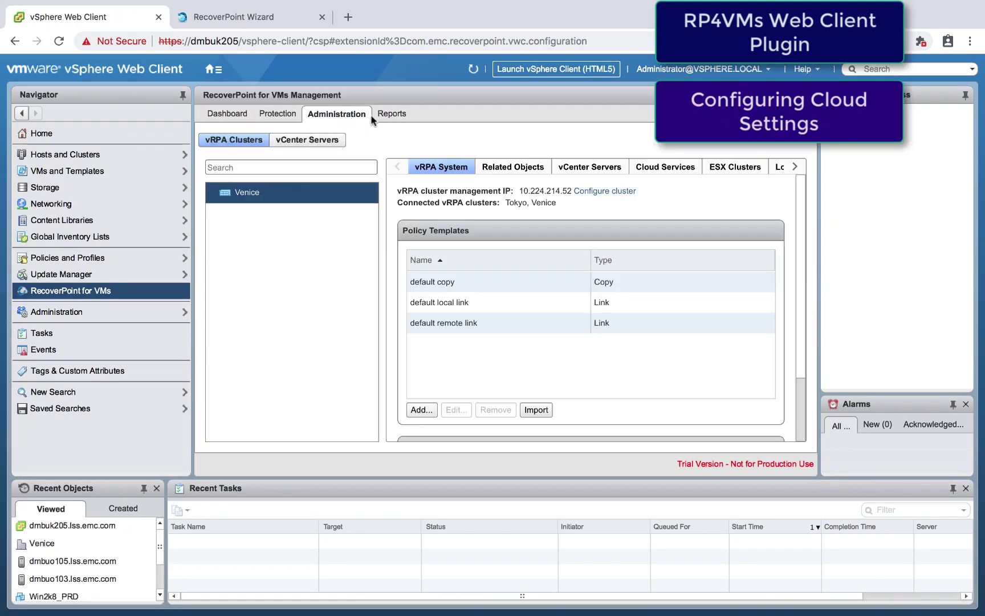
# Step: Under Cloud Services, register datastore XIO_0606_DS2 (500 GB) for Venice snap replication
pyautogui.click(664, 168)
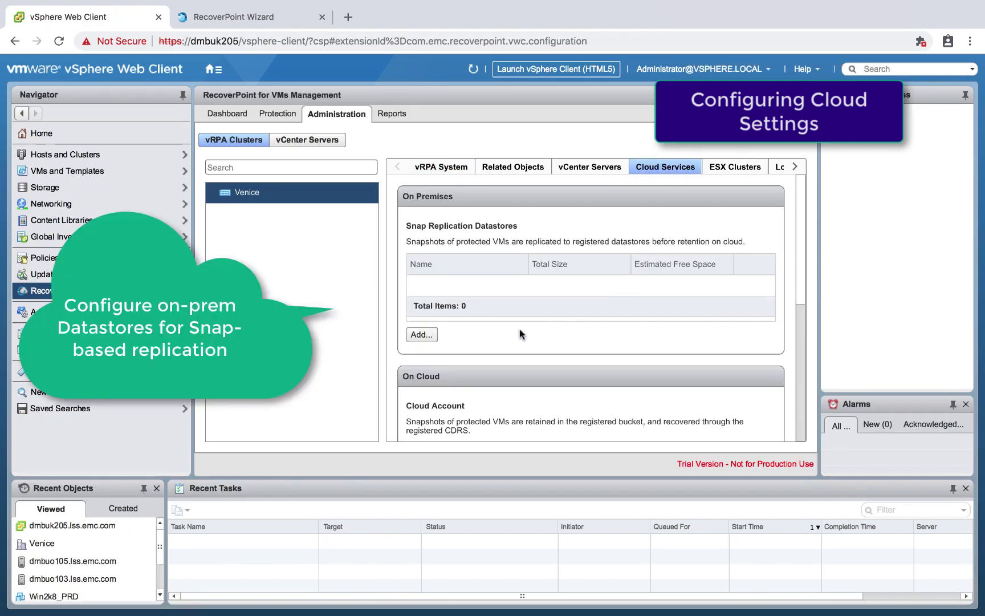
pyautogui.click(421, 334)
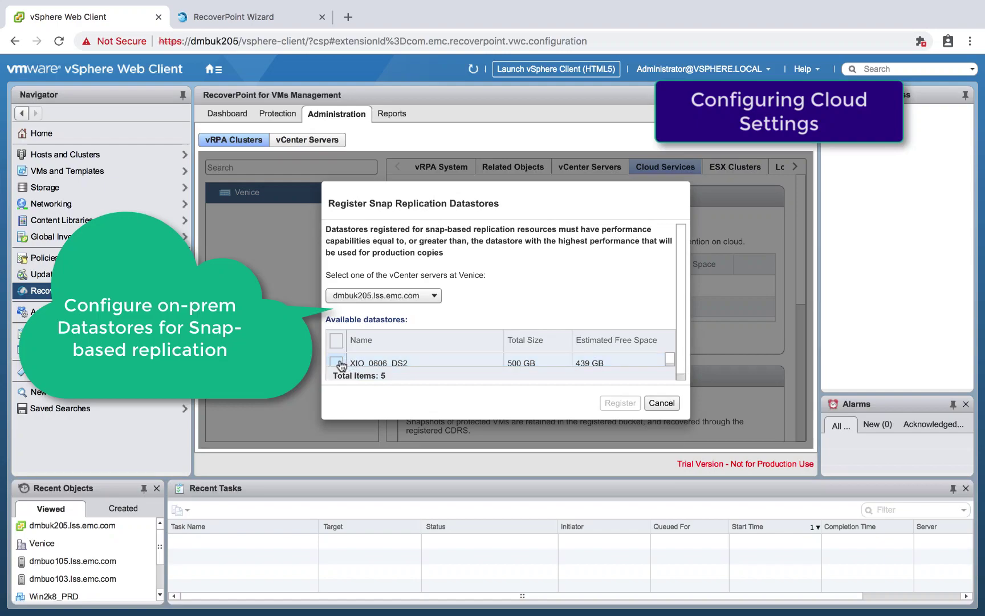
pyautogui.click(336, 363)
pyautogui.click(618, 403)
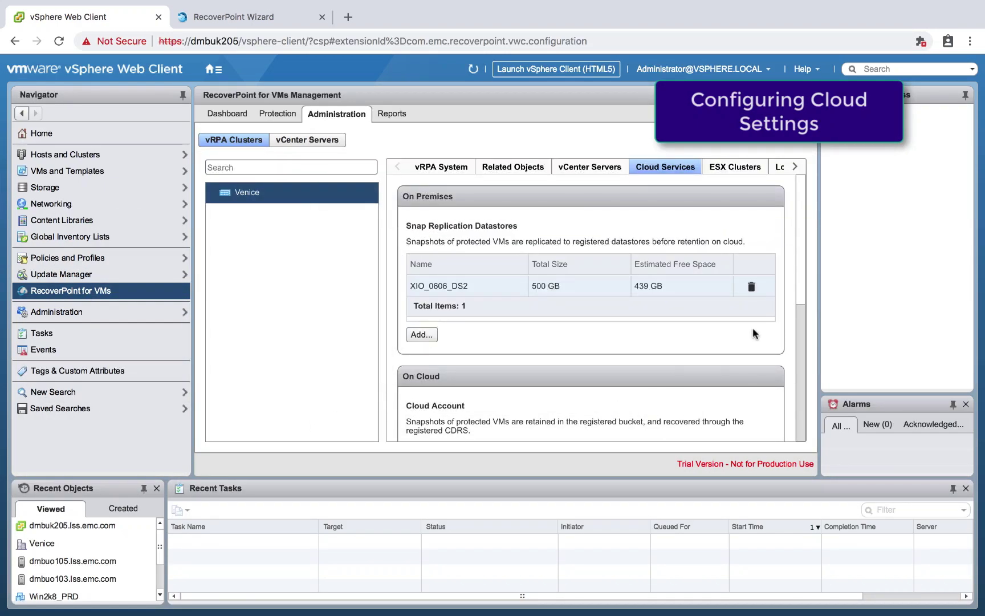
pyautogui.moveTo(800, 295); pyautogui.dragTo(804, 387)
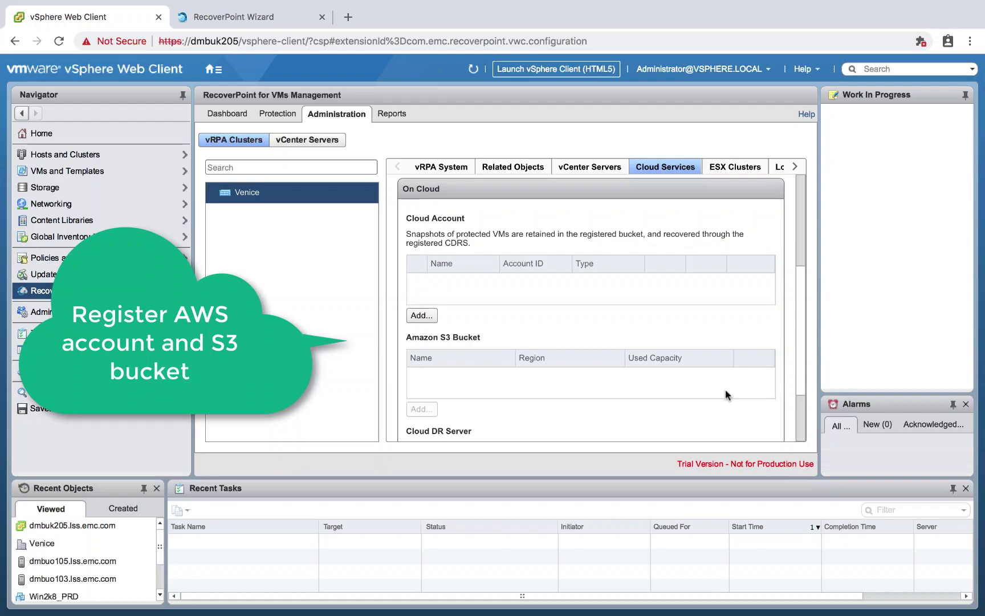
# Step: Register AWS cloud account my_aws_account using the pasted access key and secret key
pyautogui.click(422, 315)
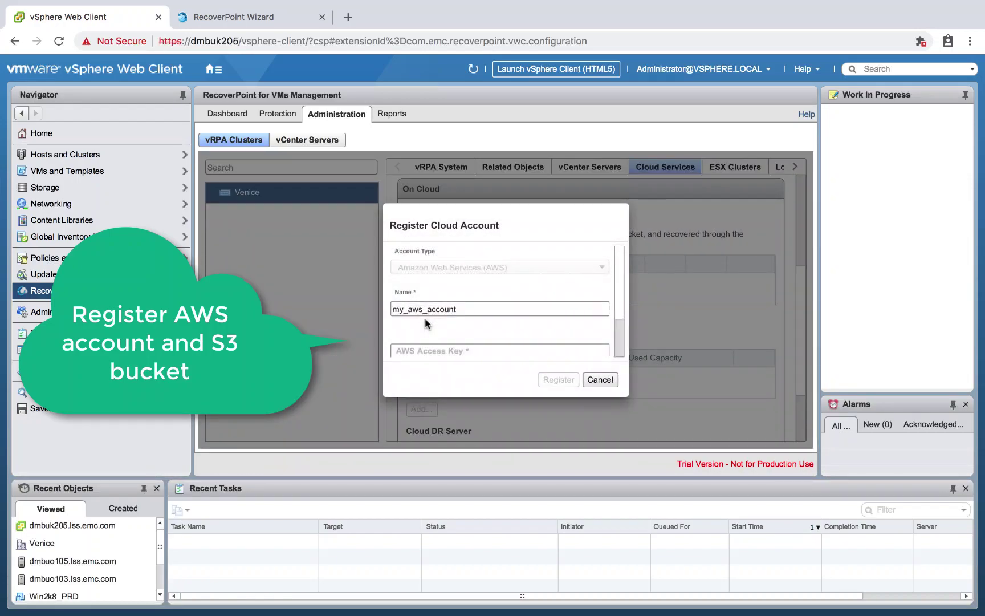
pyautogui.moveTo(618, 300); pyautogui.dragTo(622, 350)
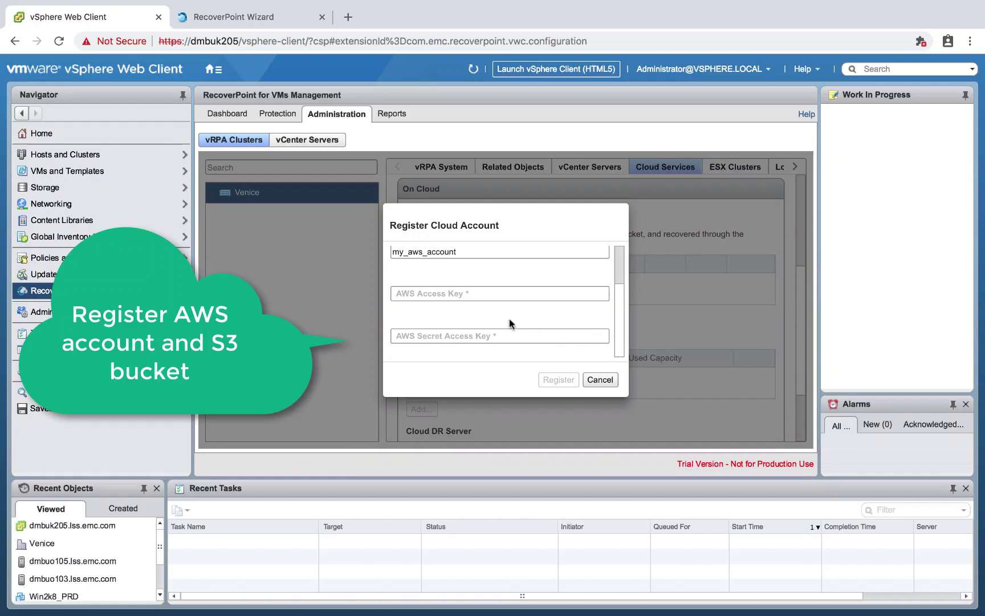
pyautogui.click(405, 296)
pyautogui.hotkey('ctrl', 'v')
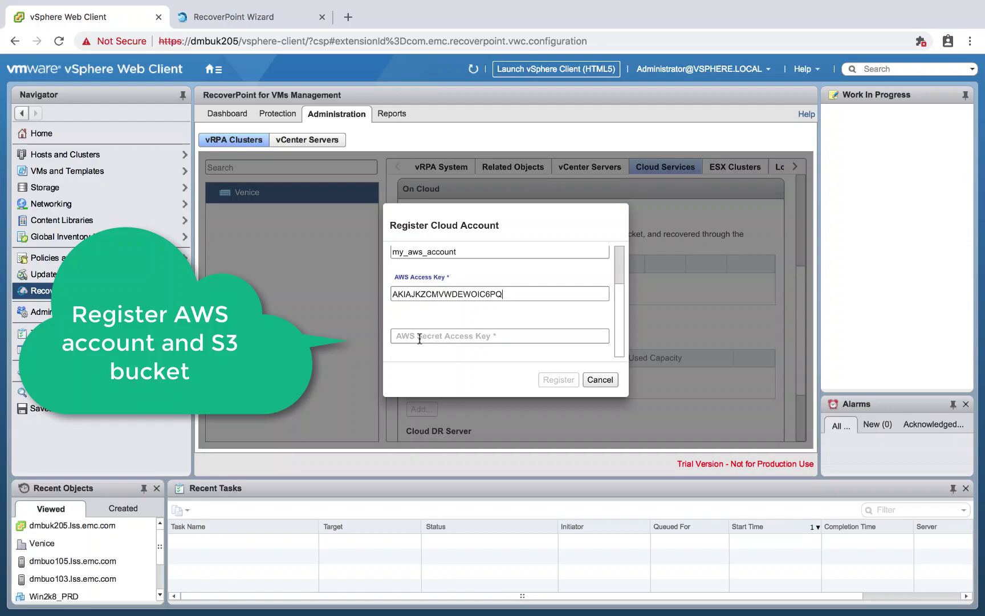
pyautogui.click(420, 339)
pyautogui.hotkey('ctrl', 'v')
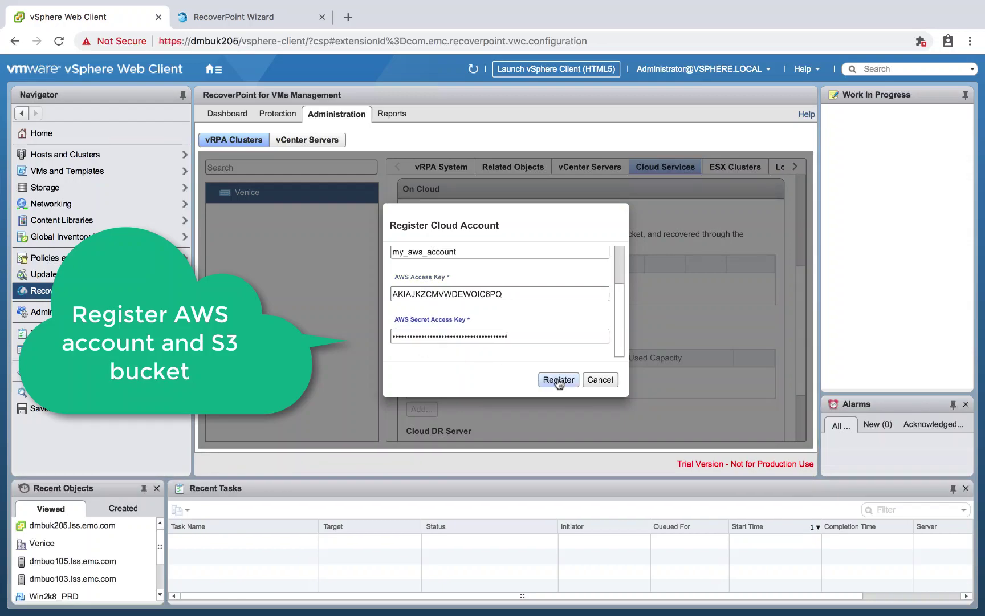
pyautogui.click(559, 380)
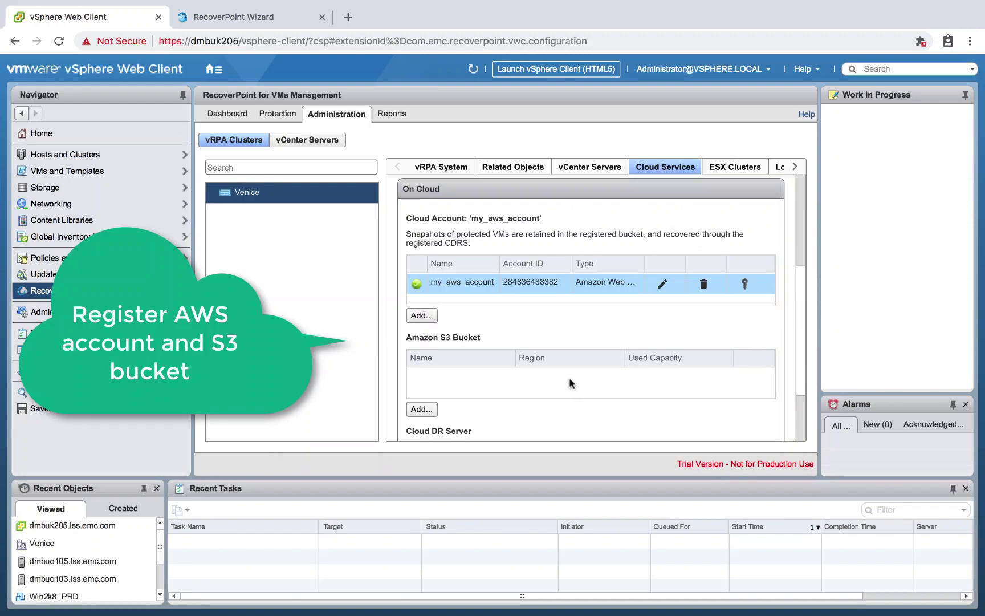
# Step: Register Amazon S3 bucket cdr-rp-beta in us-east-2 for the Venice cluster
pyautogui.click(433, 410)
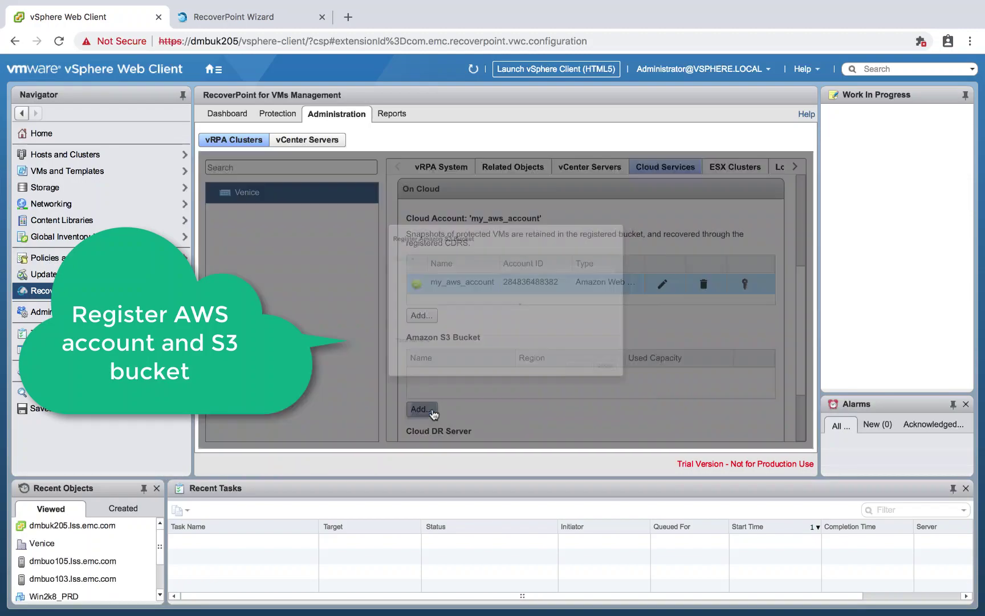
pyautogui.scroll(-8, 607, 307)
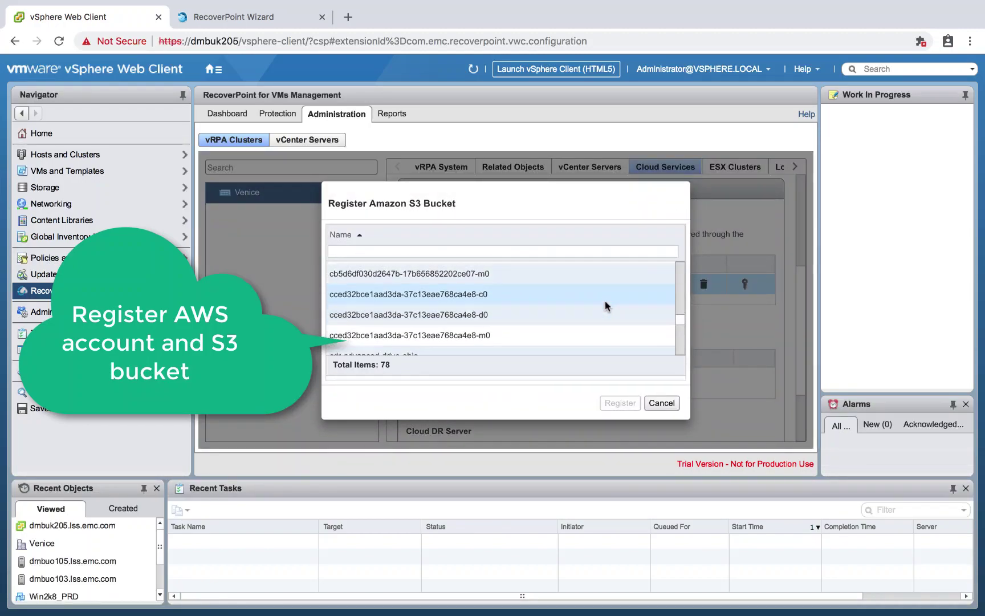
pyautogui.scroll(-4, 607, 306)
pyautogui.click(570, 303)
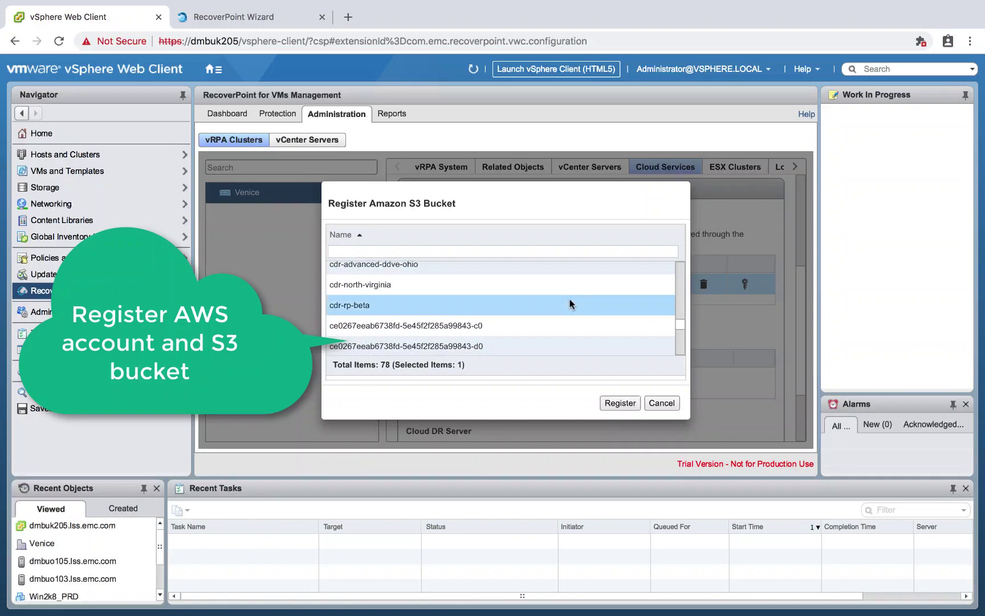
pyautogui.click(624, 404)
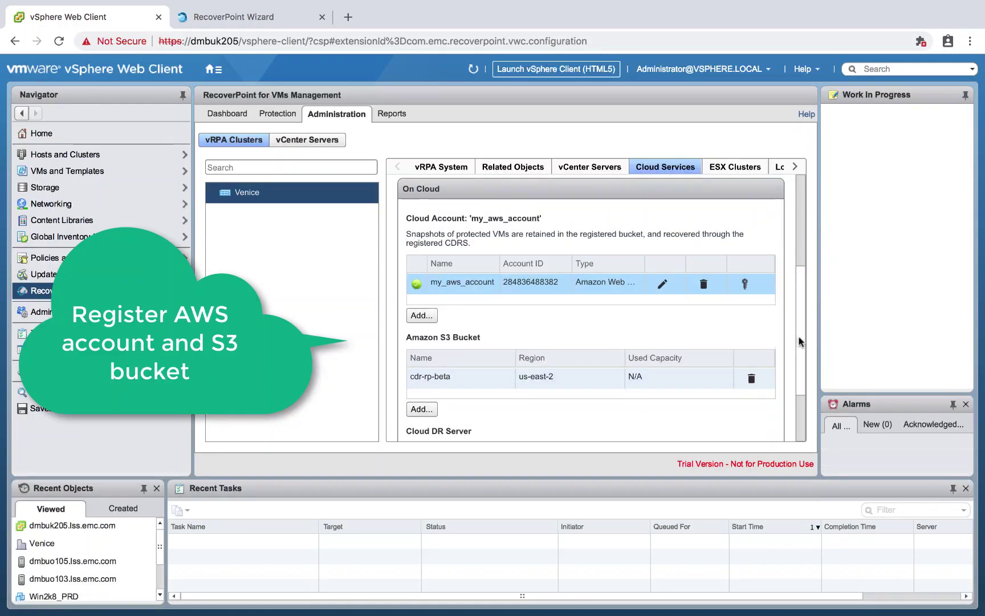
pyautogui.scroll(-2, 800, 341)
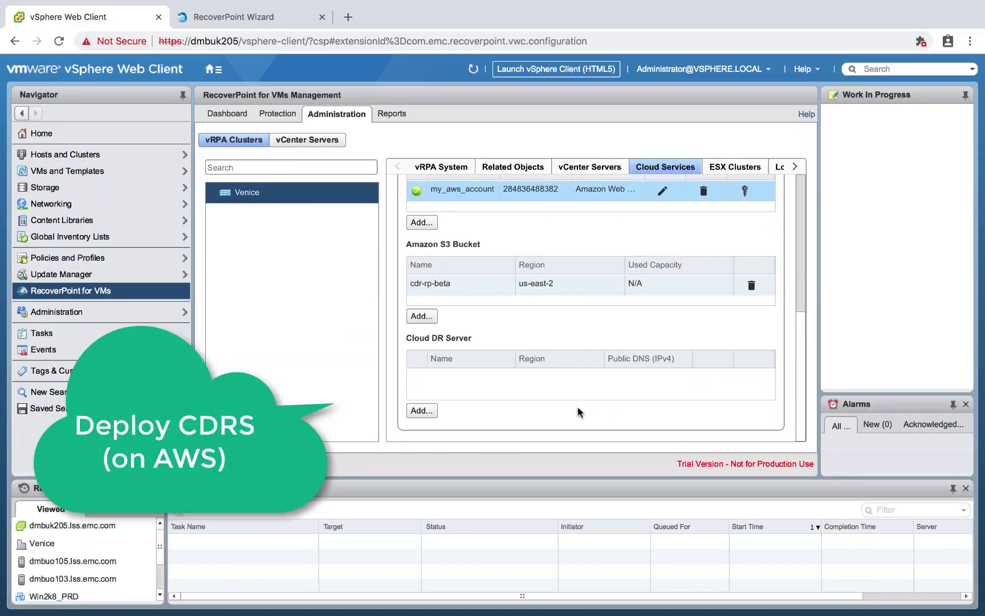
# Step: Set the Cloud DR admin password and install Cloud DR Server CDRS-Instance in us-east-2
pyautogui.click(432, 411)
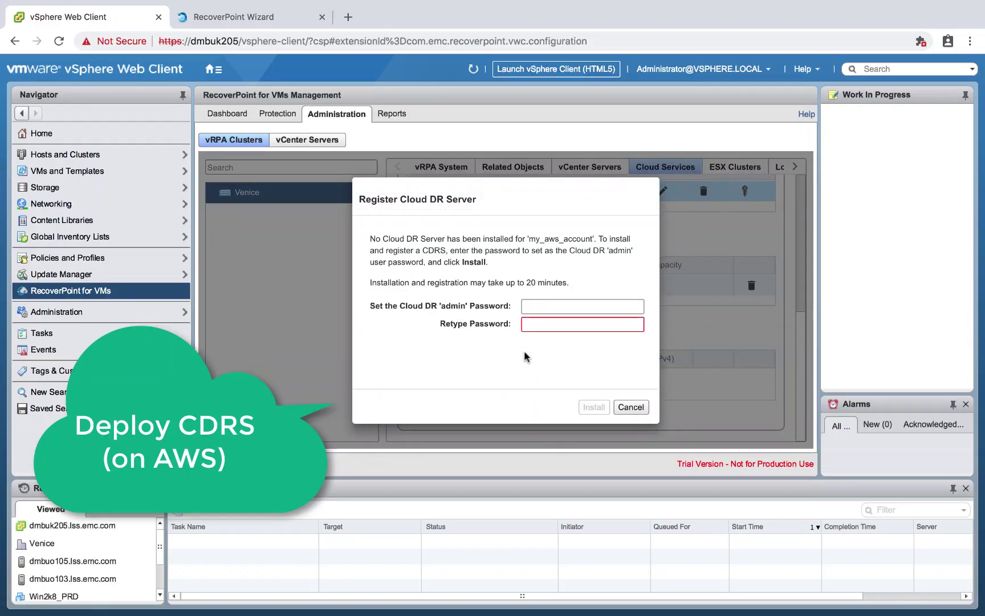
pyautogui.click(567, 307)
pyautogui.write('••••••')
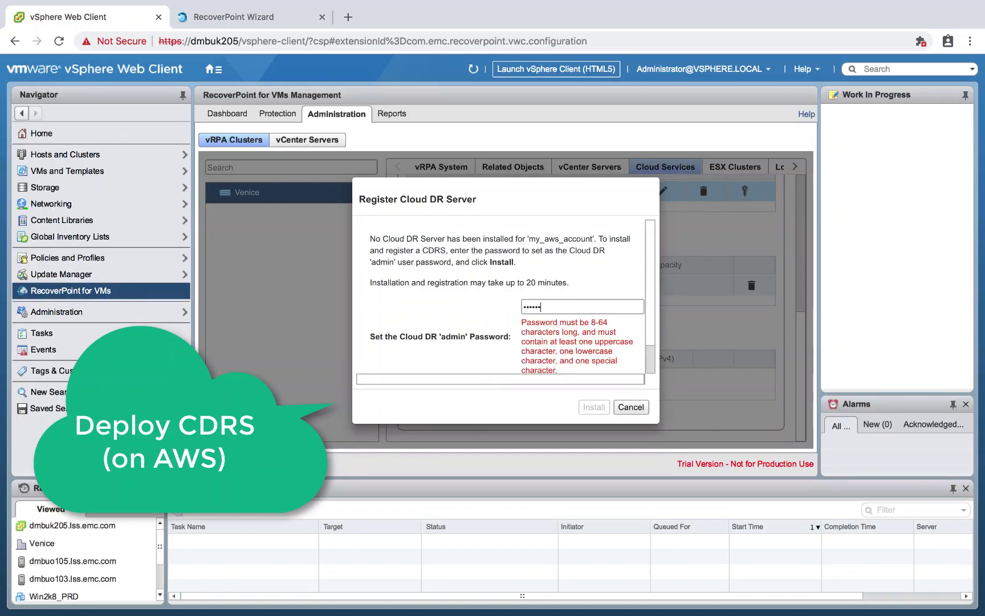
pyautogui.write('••••••')
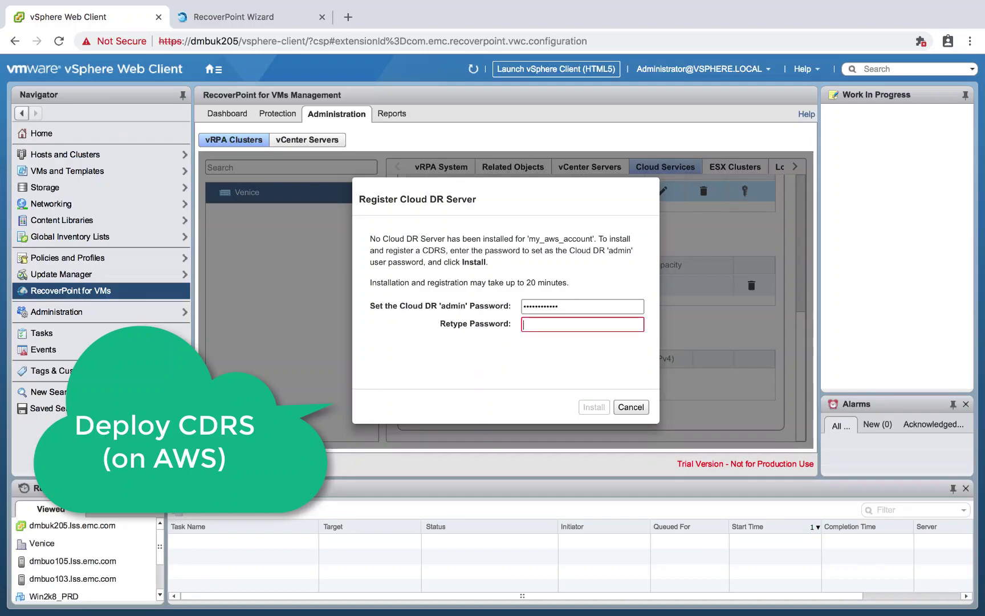
pyautogui.write('••••••••••••')
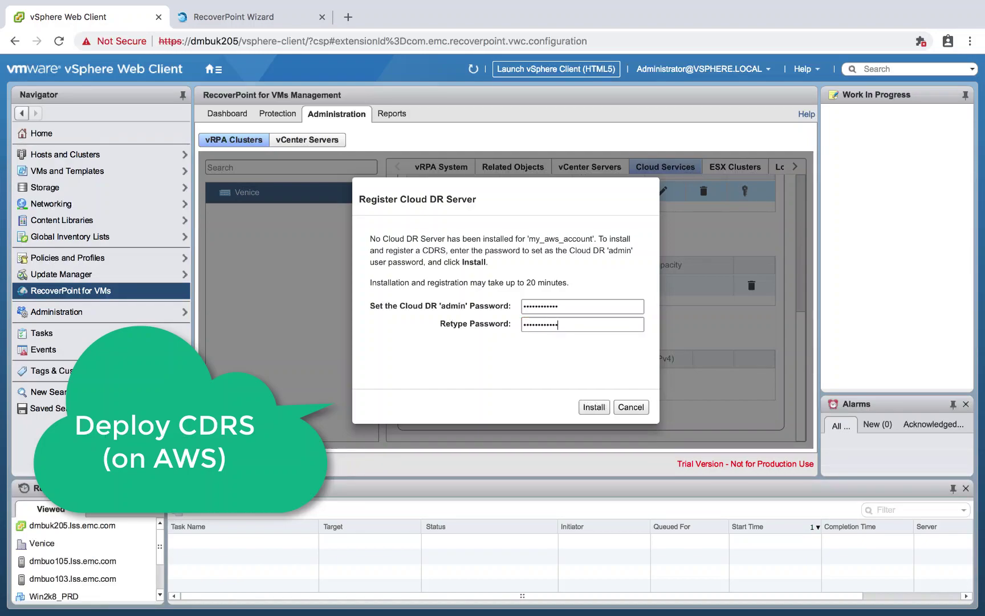
pyautogui.click(592, 407)
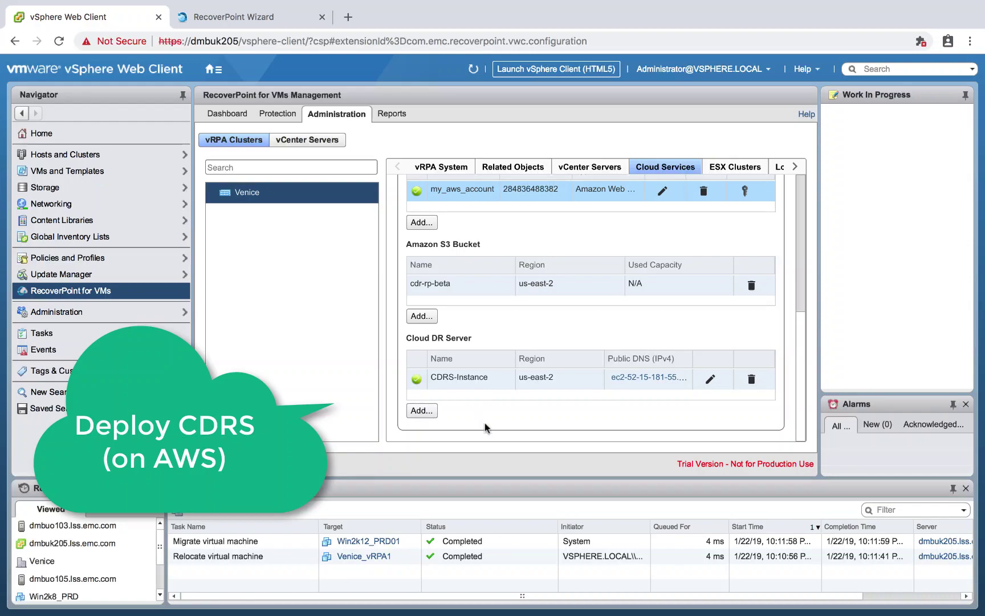
# Step: From Hosts and Clusters, launch the RecoverPoint Protect wizard for Win2k16_PRD01
pyautogui.click(131, 156)
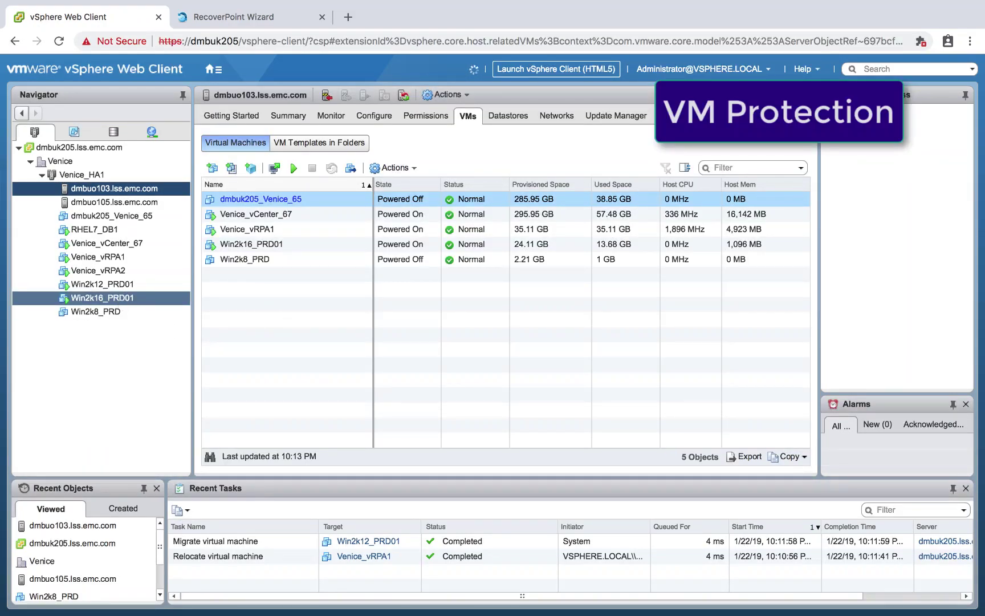
pyautogui.rightClick(122, 301)
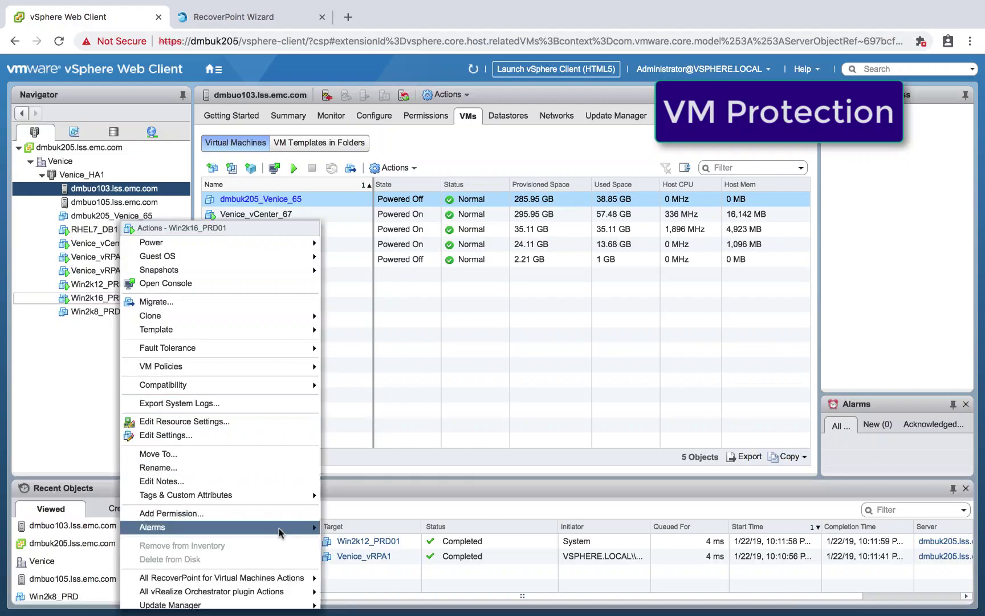
pyautogui.moveTo(289, 582)
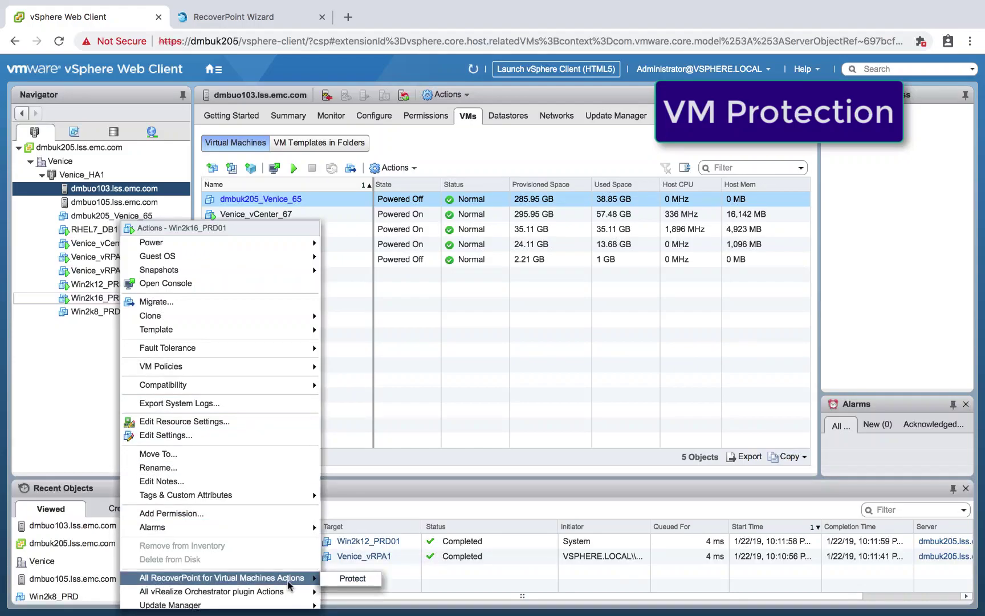
pyautogui.click(353, 579)
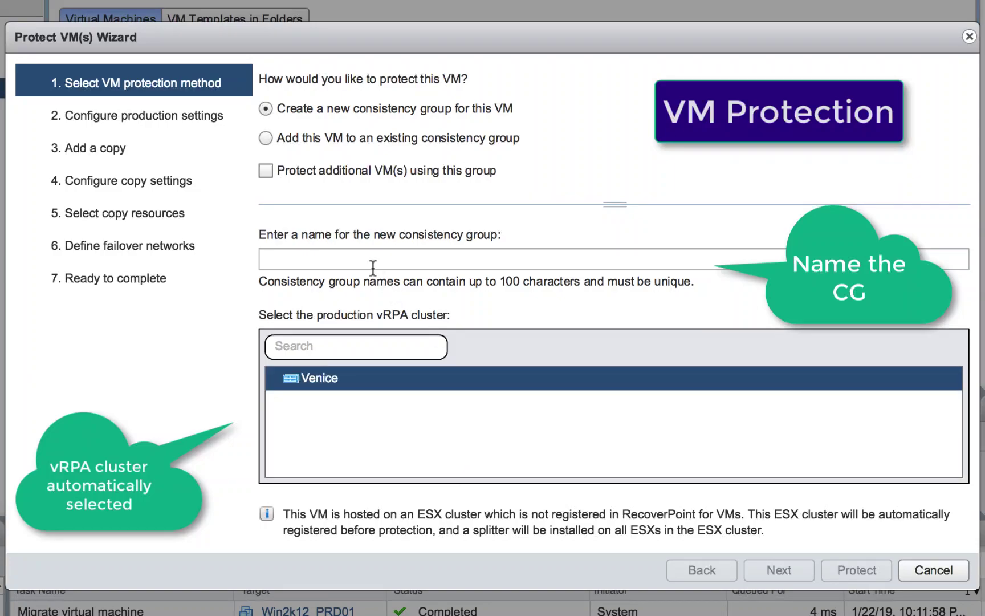
# Step: Name the consistency group Win2k16_PRD01 and the production copy Venice, keeping a 3 GB journal
pyautogui.click(365, 258)
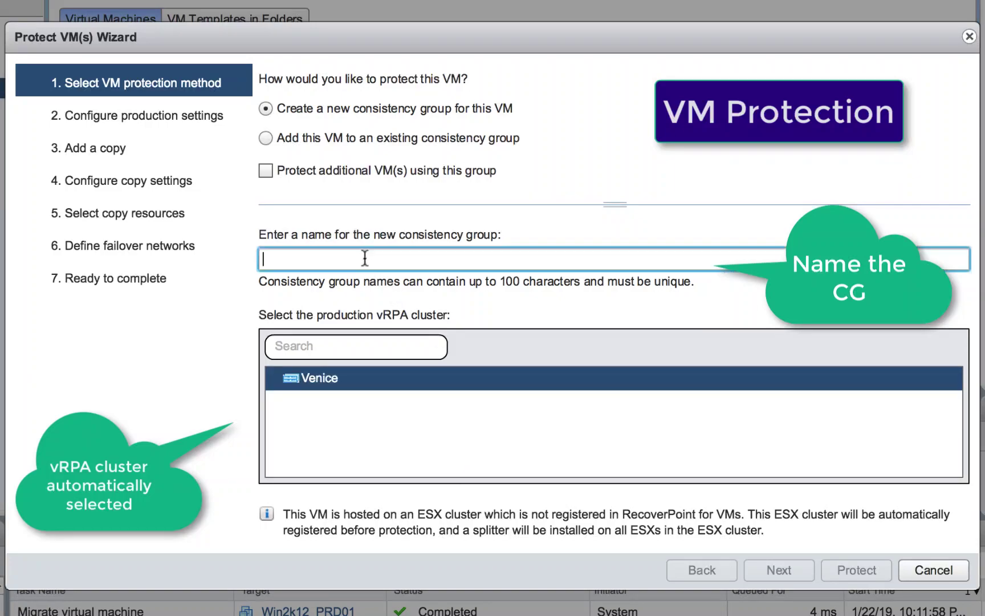
pyautogui.write('Win2k16_')
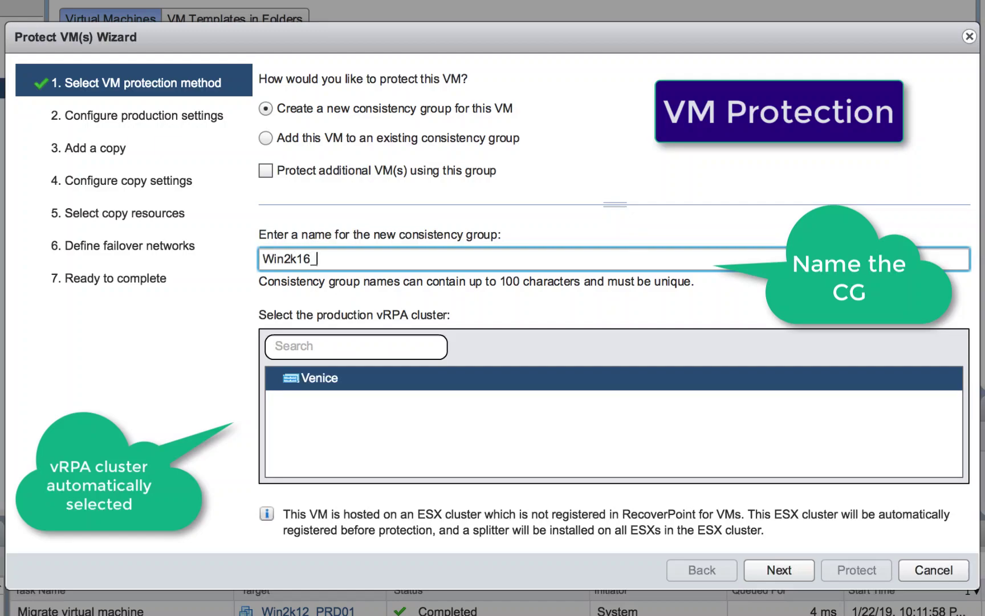
pyautogui.write('PRD01')
pyautogui.click(766, 569)
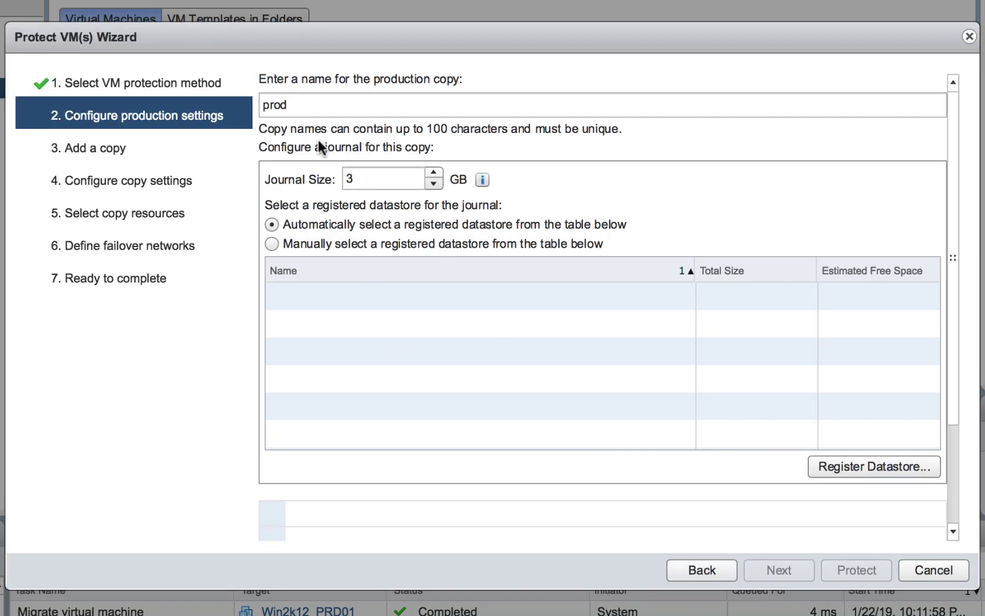
pyautogui.doubleClick(309, 105)
pyautogui.write('Venice')
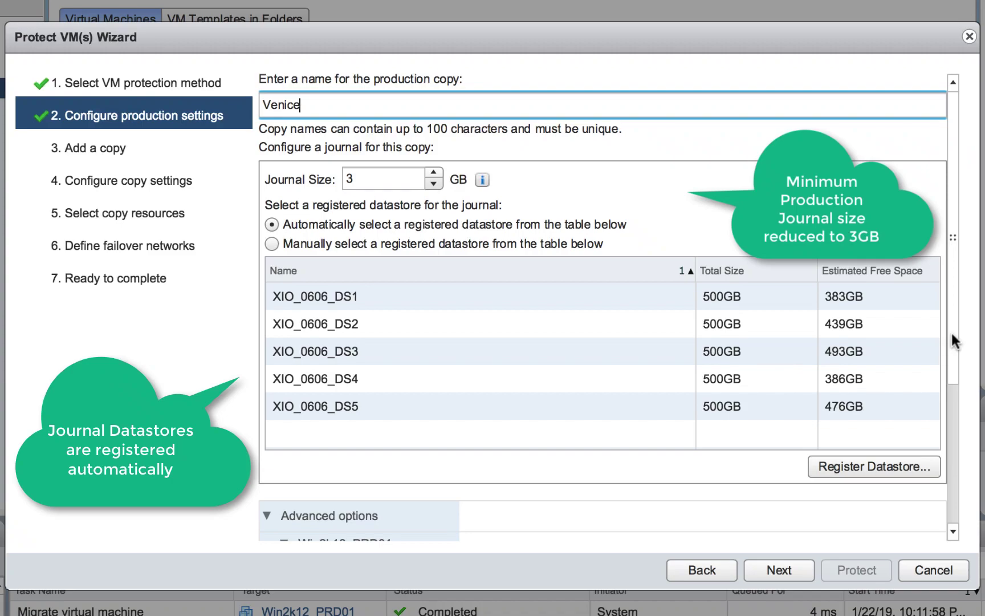
pyautogui.moveTo(952, 331); pyautogui.dragTo(976, 272)
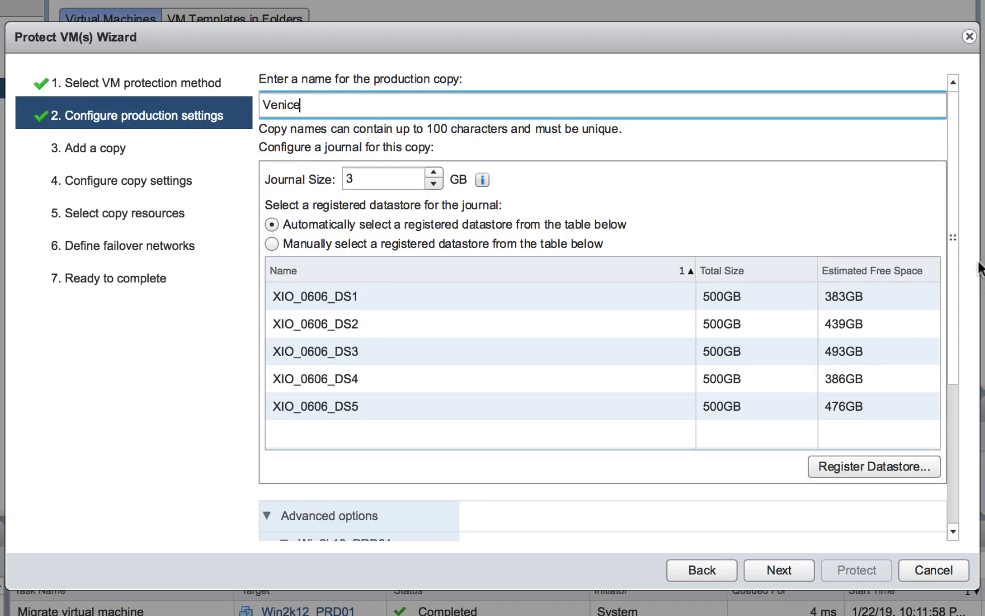
# Step: Add a replica copy named AWS with copy type AWS Cloud
pyautogui.click(776, 569)
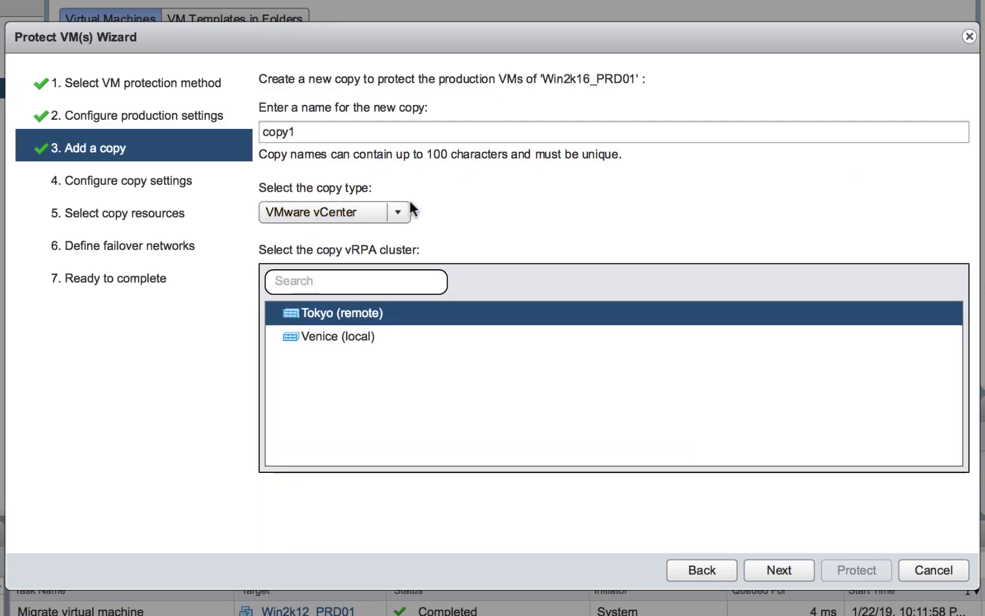
pyautogui.click(399, 211)
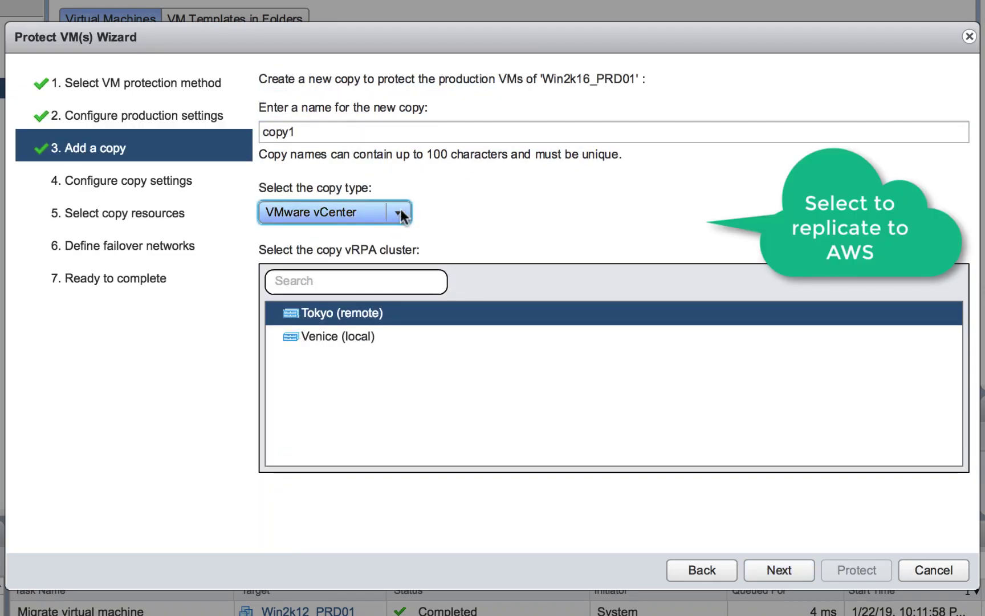
pyautogui.doubleClick(314, 136)
pyautogui.write('AWS')
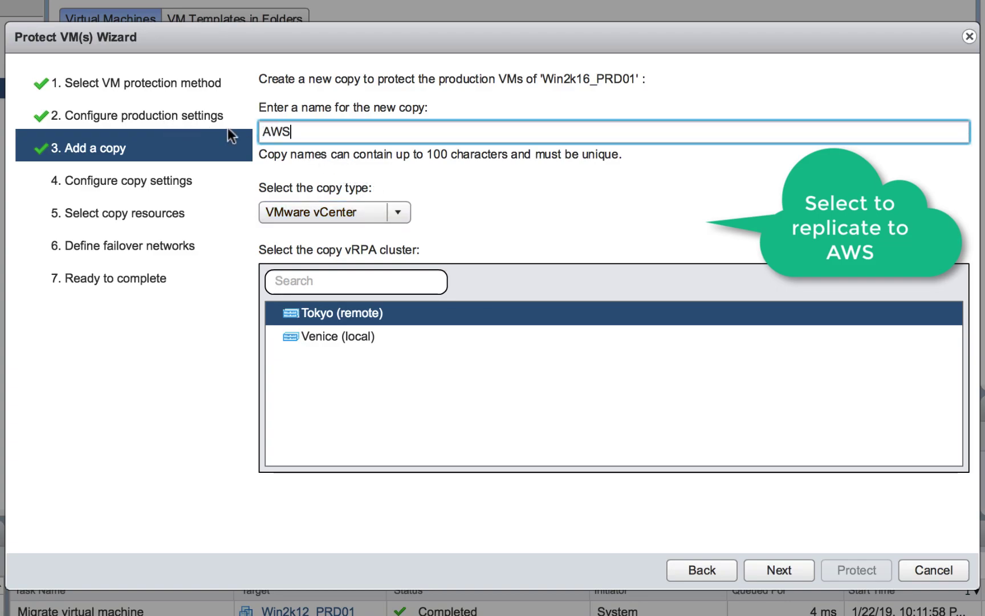
pyautogui.click(398, 210)
pyautogui.click(358, 250)
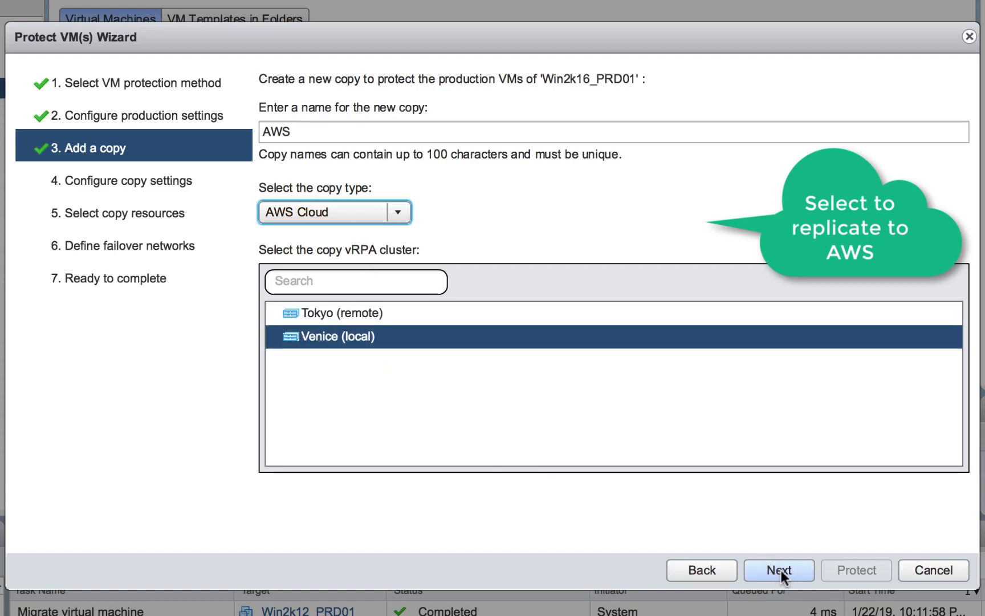
pyautogui.click(780, 572)
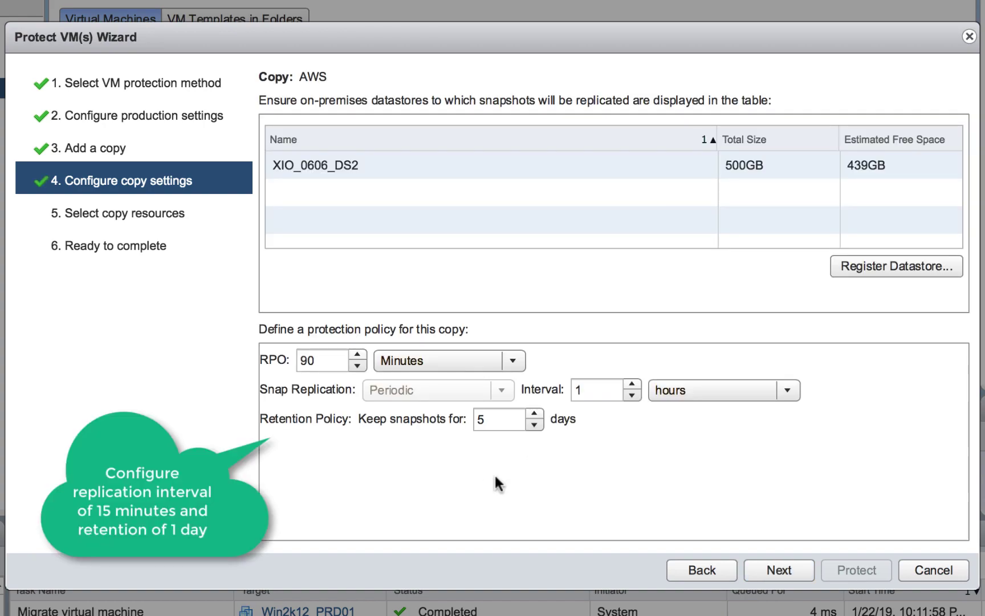
# Step: Set the AWS copy to snapshot every 15 minutes and keep snapshots for 1 day
pyautogui.click(679, 390)
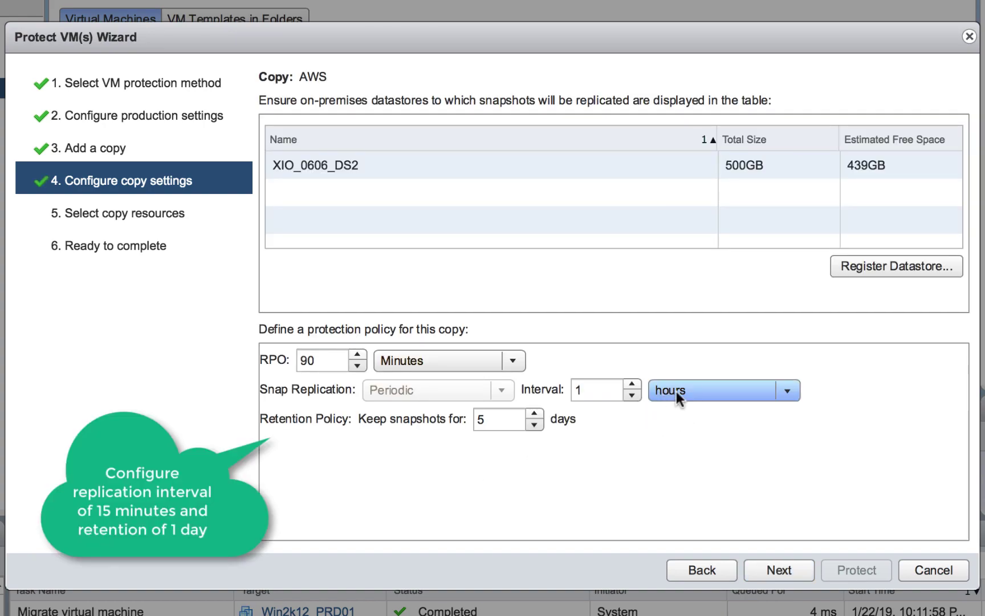
pyautogui.click(689, 409)
pyautogui.click(605, 393)
pyautogui.write('5')
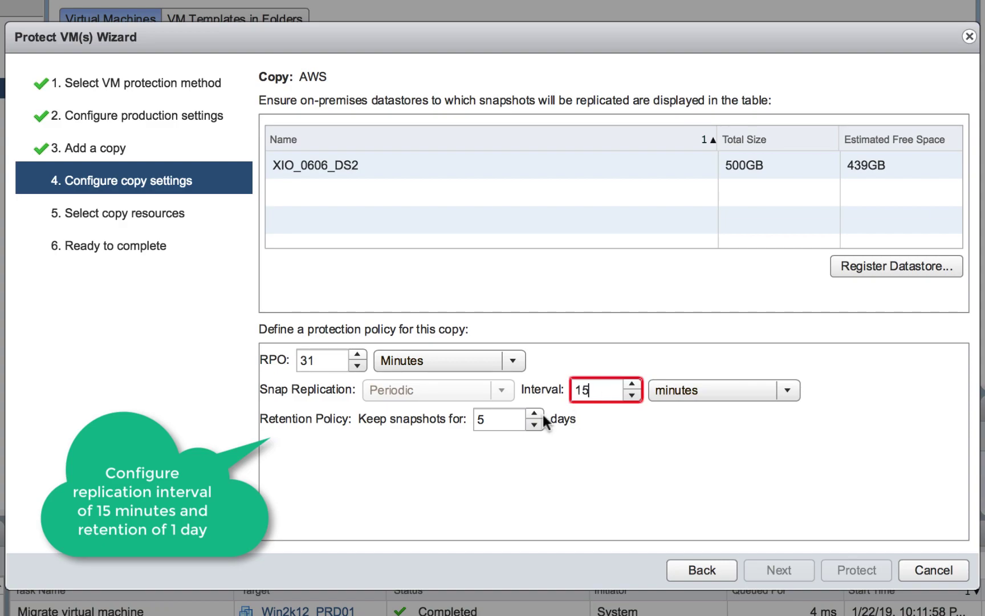
pyautogui.click(476, 419)
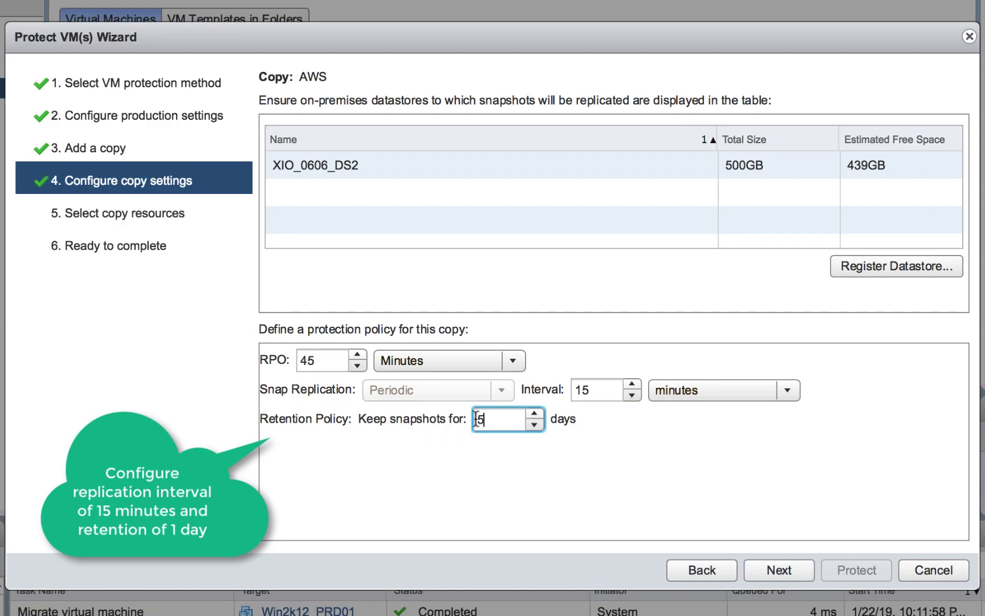
pyautogui.press('BackSpace')
pyautogui.write('1')
# Step: Pass the copy resources and summary pages, then confirm protection of Win2k16_PRD01
pyautogui.click(777, 571)
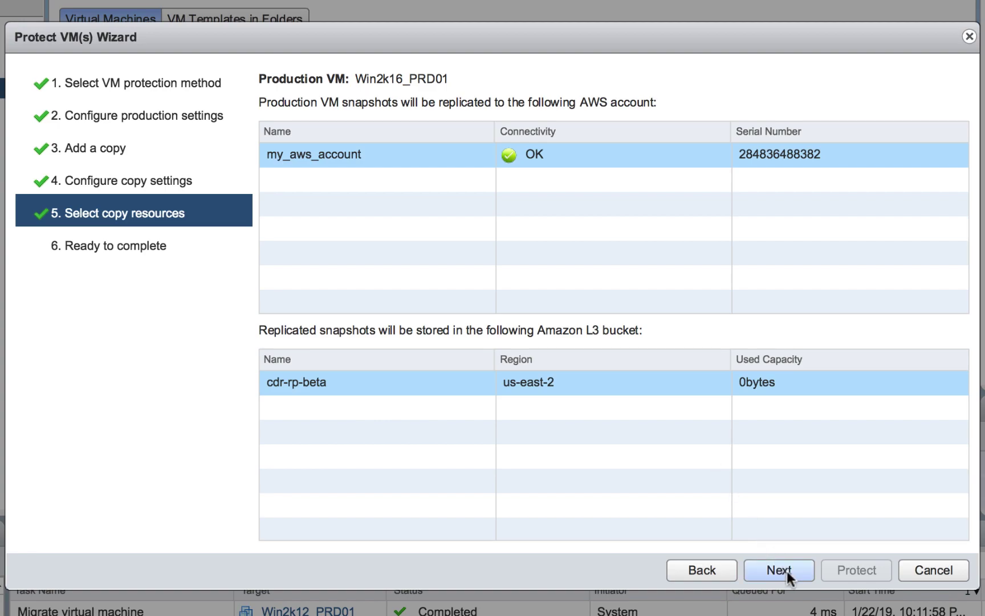
pyautogui.click(785, 570)
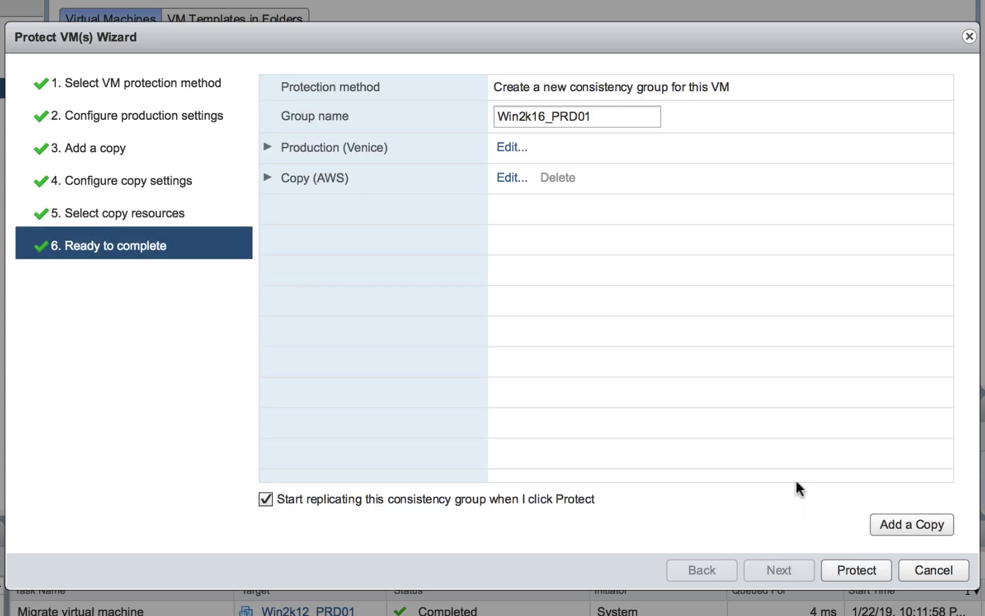
pyautogui.click(849, 569)
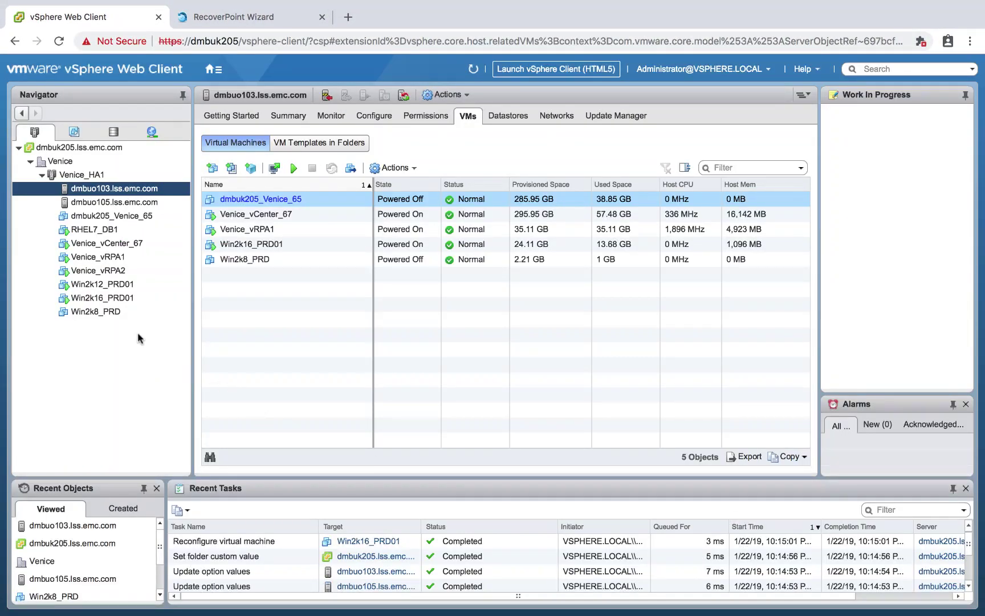
pyautogui.click(120, 300)
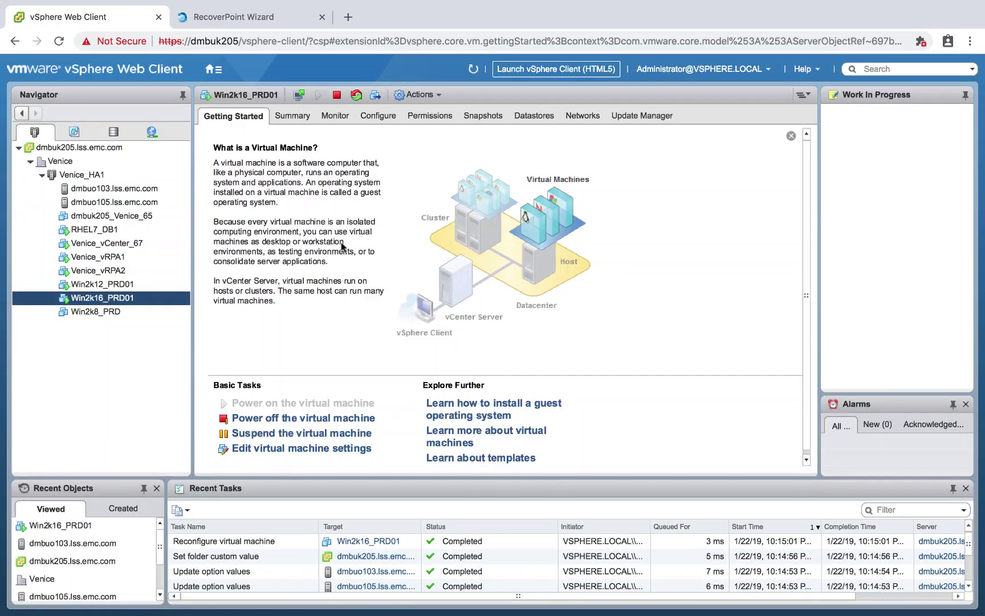
pyautogui.click(375, 118)
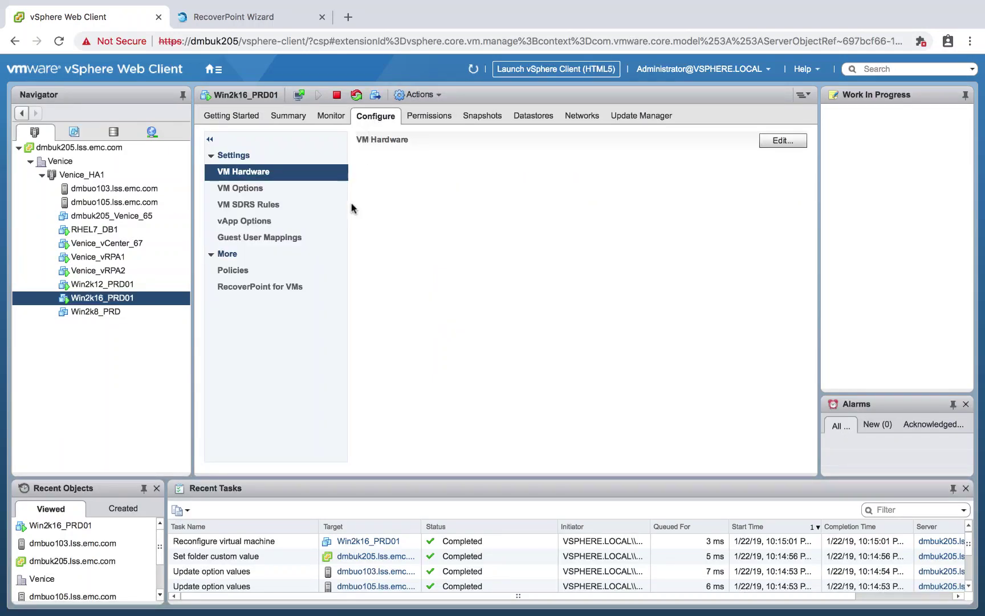
pyautogui.click(299, 285)
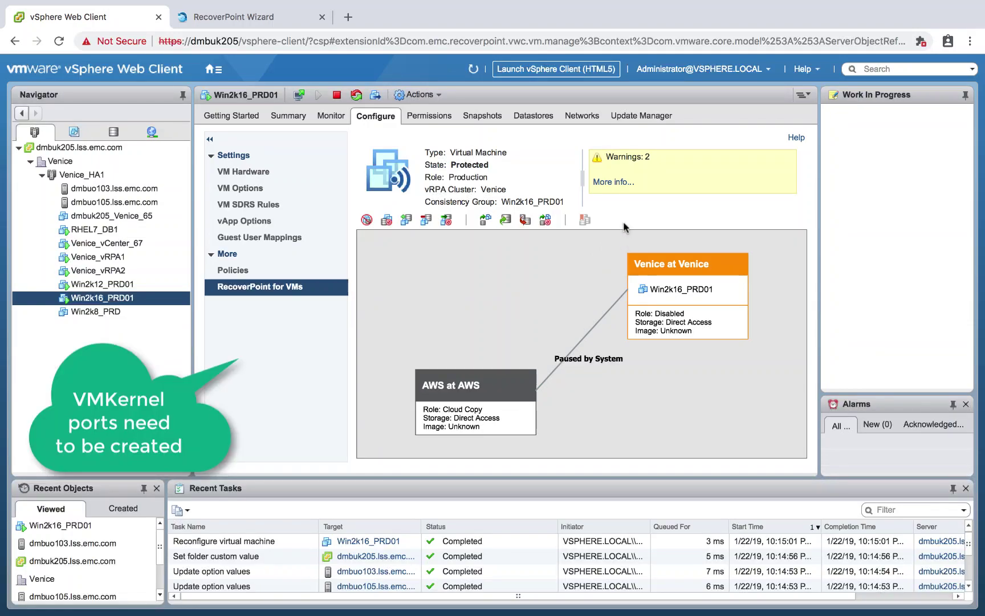
pyautogui.click(612, 183)
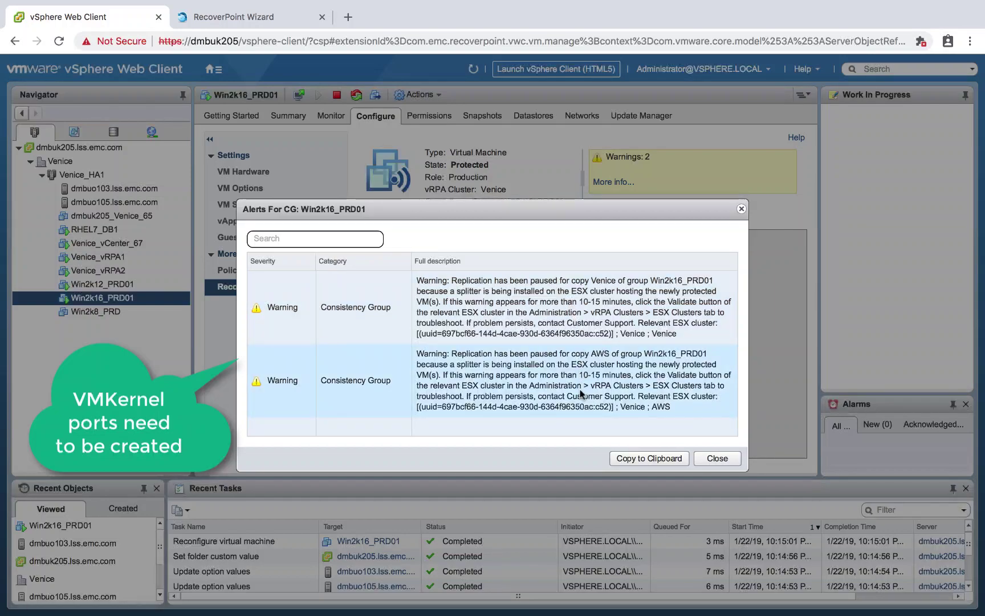
pyautogui.click(711, 463)
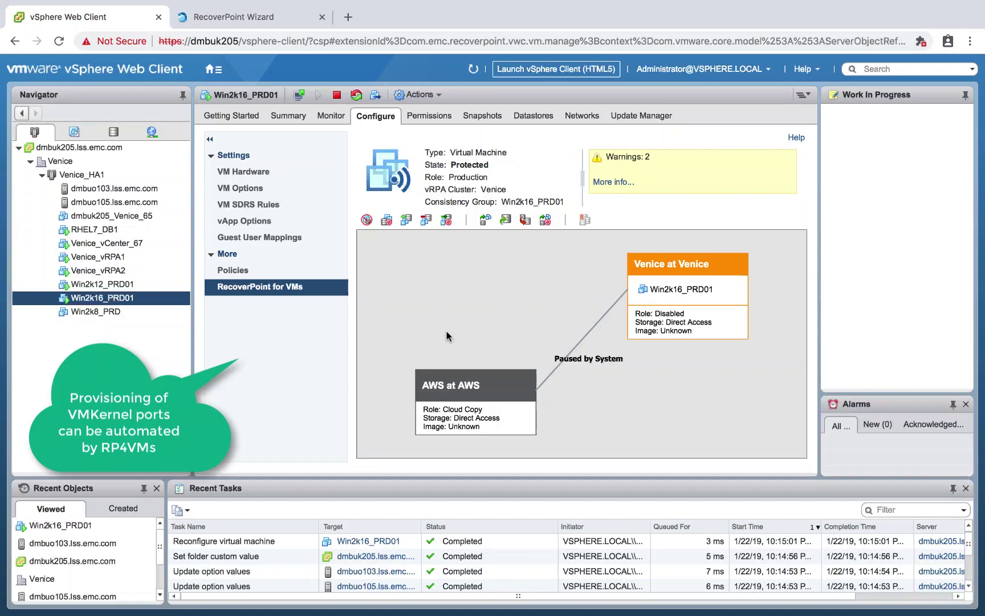
# Step: Go to RecoverPoint for VMs Administration > ESX Clusters, showing Venice_HA1 registered to Venice
pyautogui.click(214, 70)
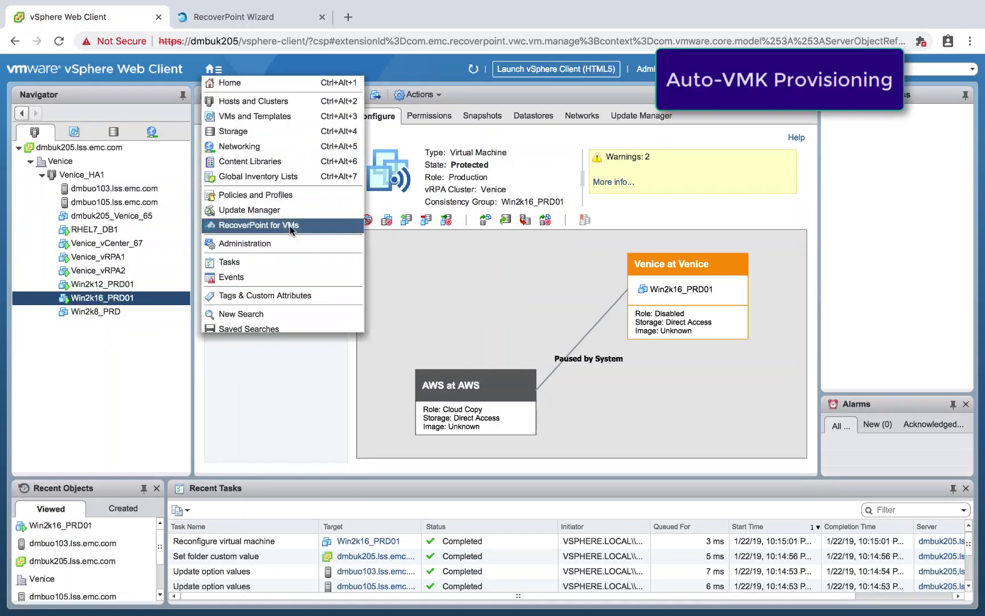
pyautogui.click(259, 225)
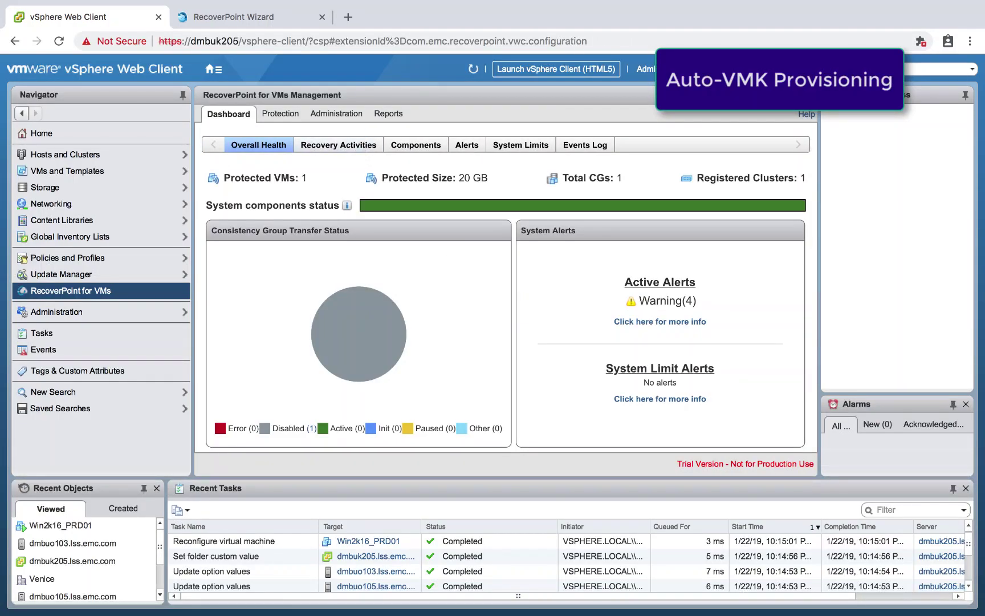
pyautogui.click(342, 116)
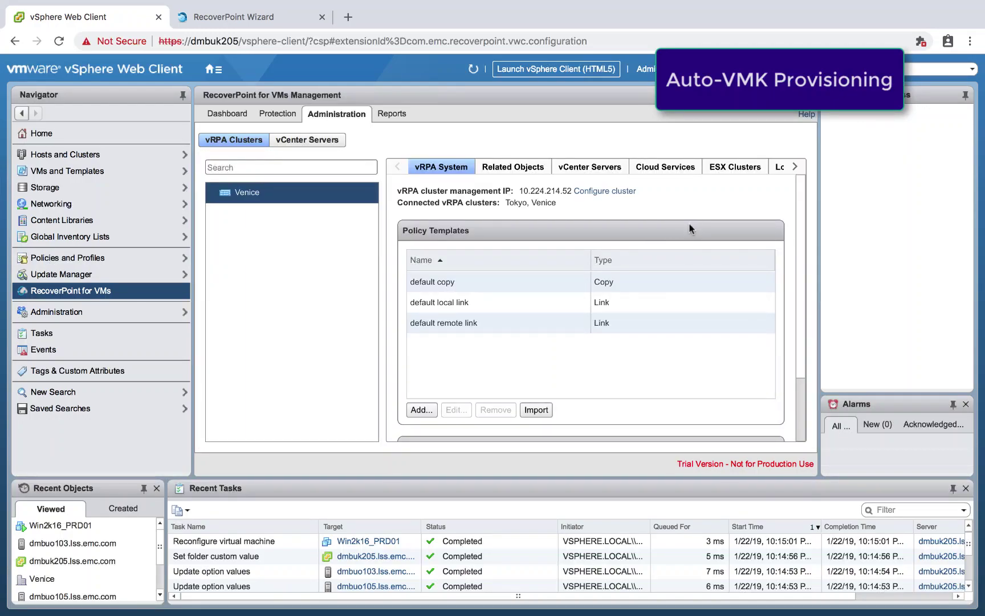
pyautogui.click(724, 169)
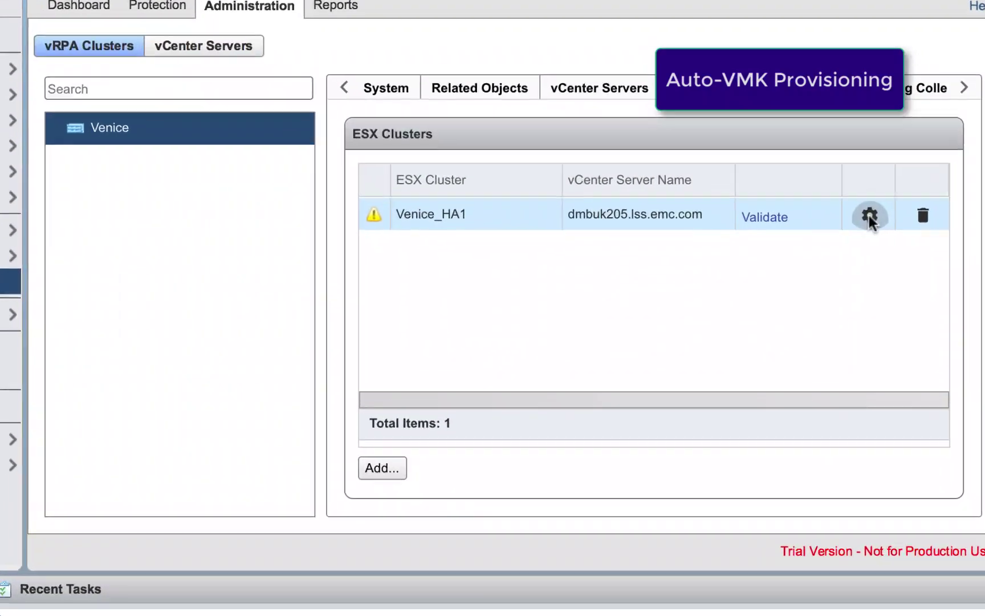
# Step: Create VMkernel ports on vSwitch1 for both Venice_HA1 hosts from IP pool 192.168.135.41#2, then review the per-host results
pyautogui.click(750, 246)
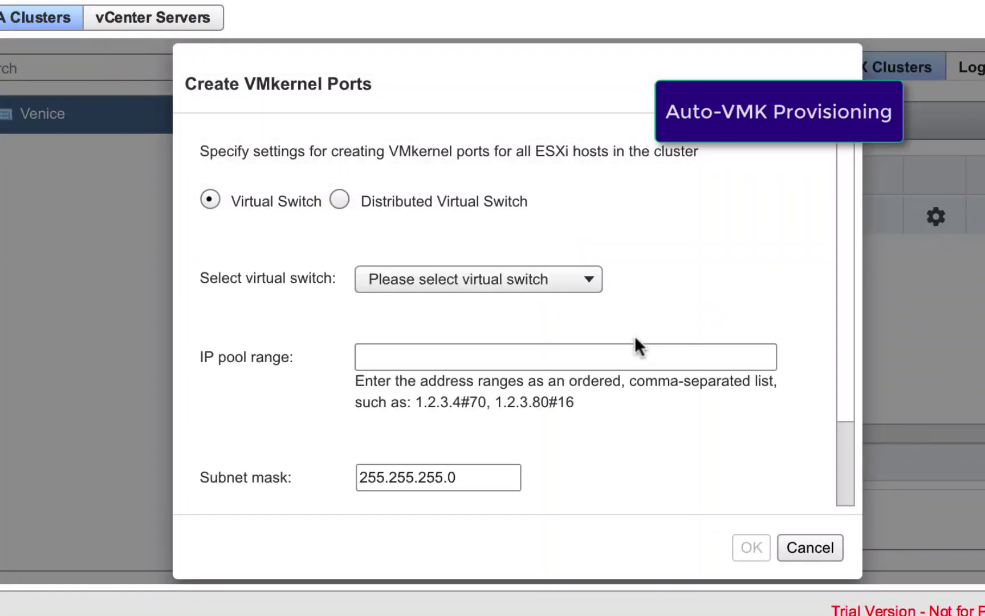
pyautogui.click(593, 279)
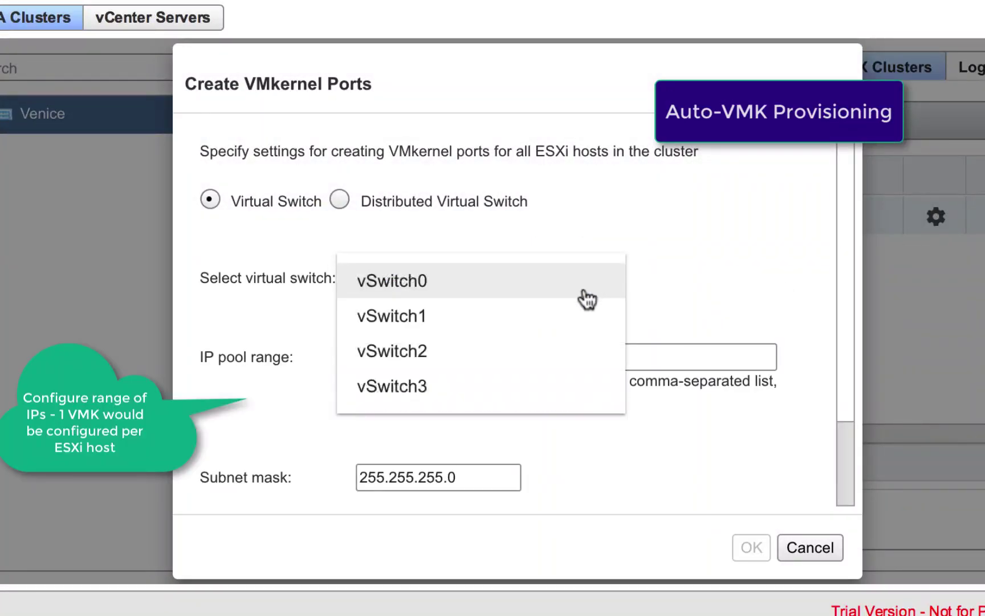
pyautogui.click(423, 320)
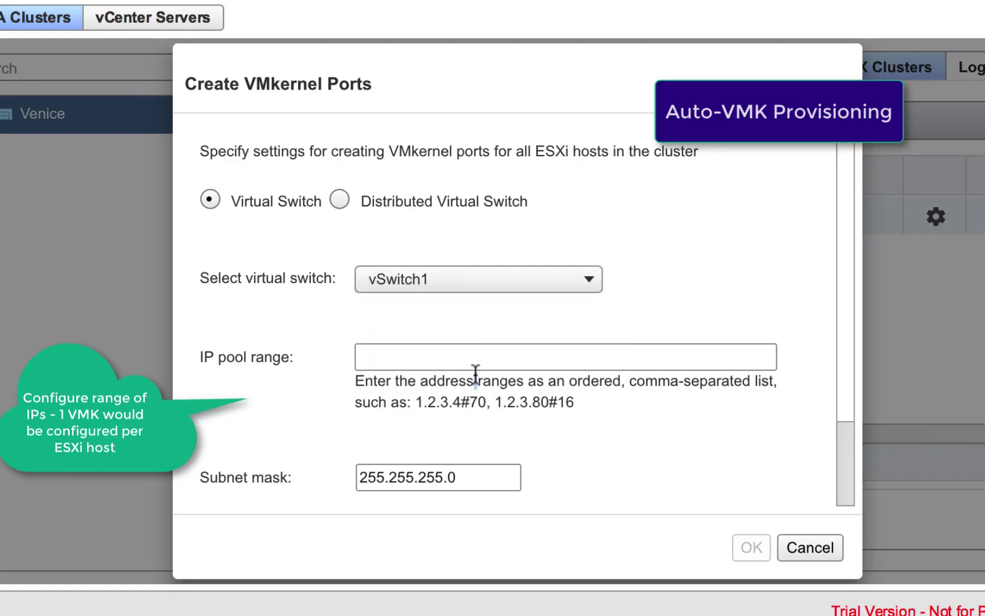
pyautogui.click(478, 353)
pyautogui.write('192.168.135.41#2')
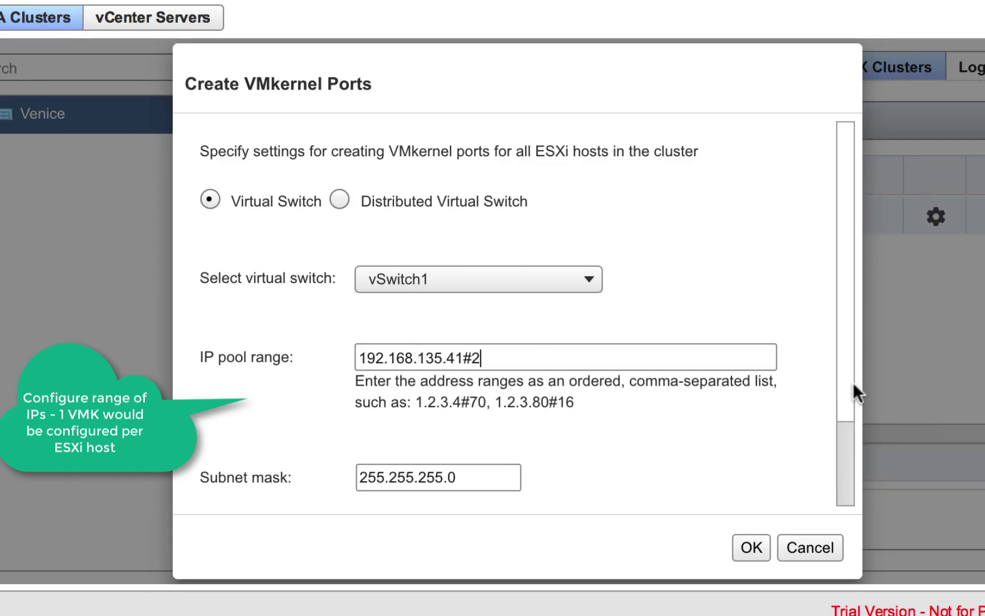
pyautogui.moveTo(843, 375); pyautogui.dragTo(849, 502)
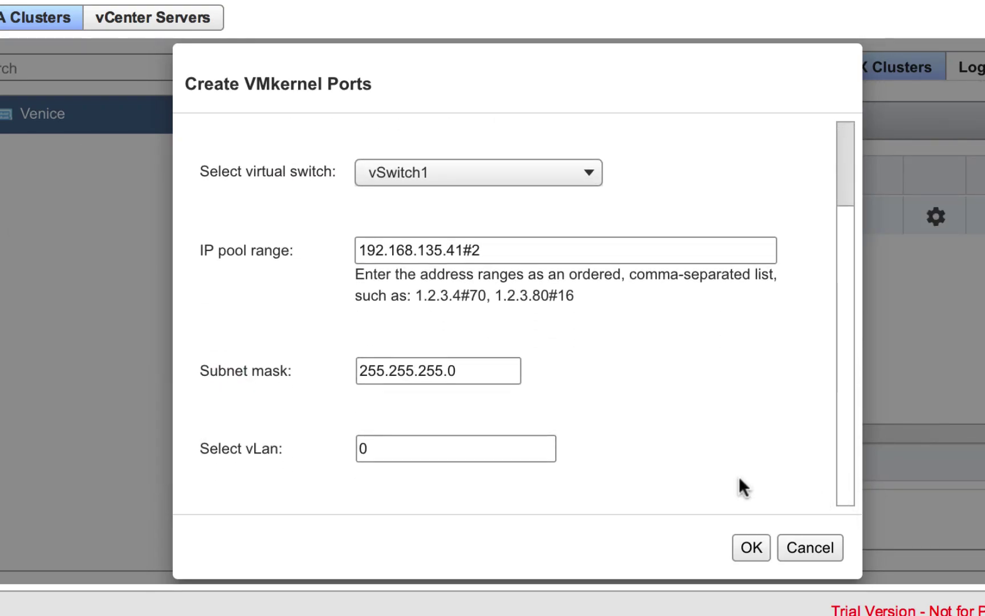
pyautogui.click(752, 547)
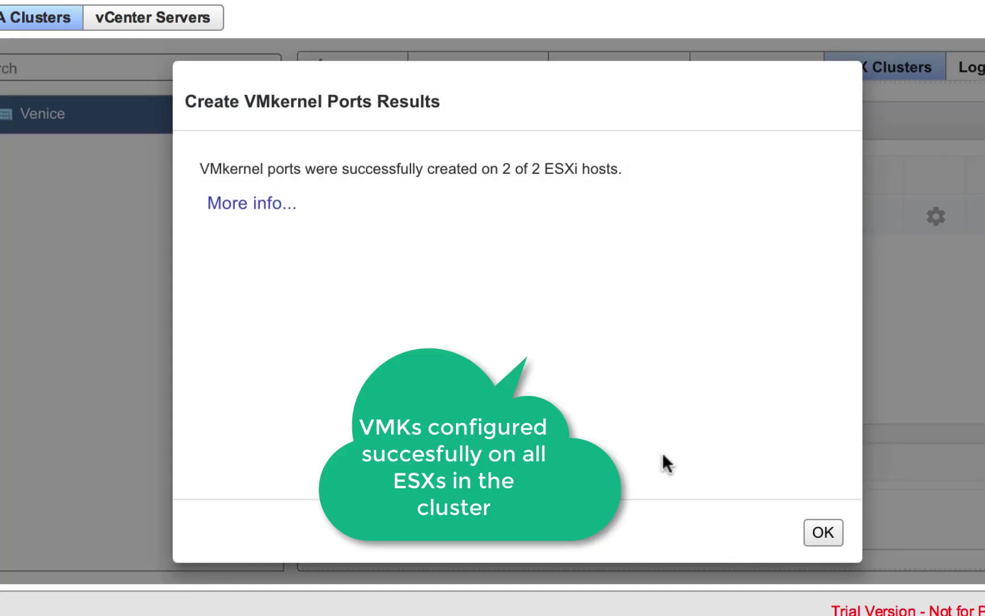
pyautogui.click(299, 211)
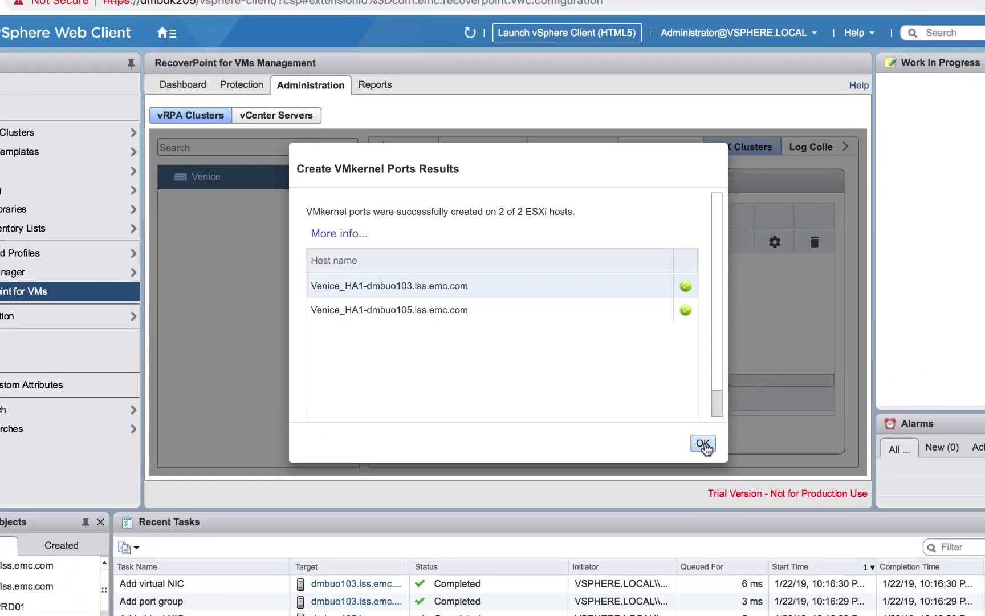
pyautogui.click(823, 532)
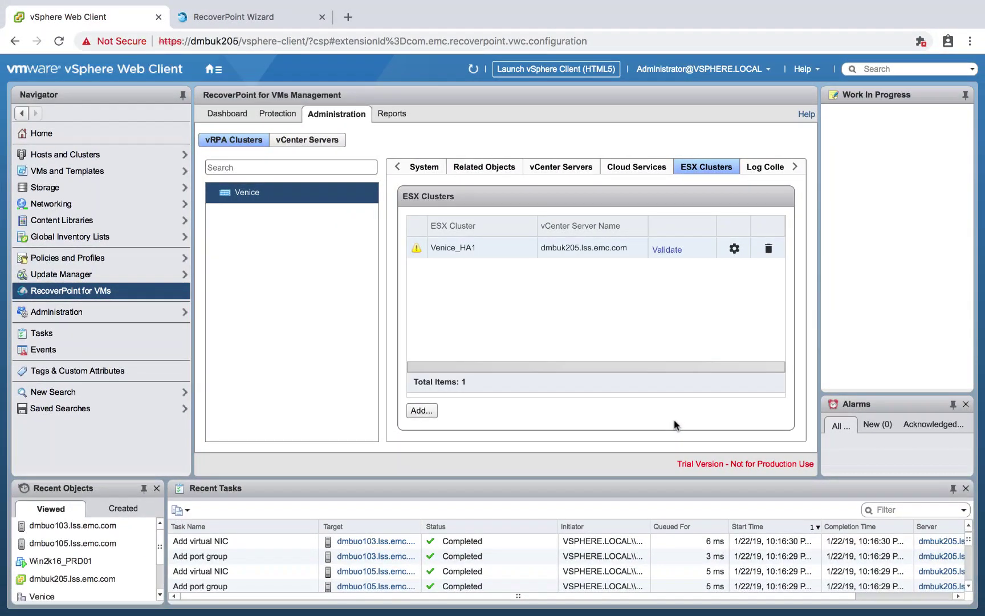
# Step: Refresh to confirm Venice_HA1 is healthy, then return to the Hosts and Clusters inventory
pyautogui.click(473, 69)
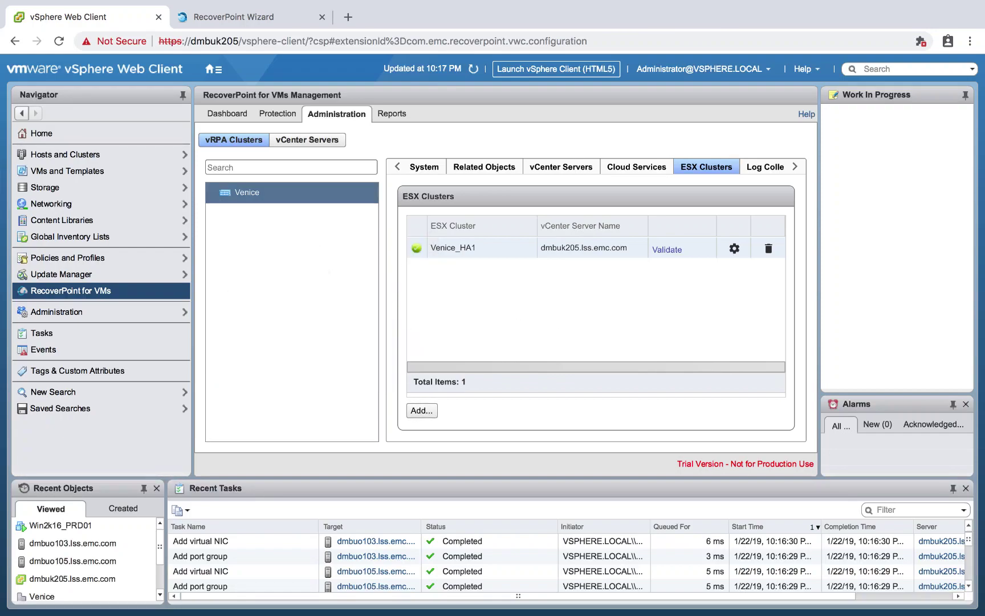
pyautogui.click(154, 153)
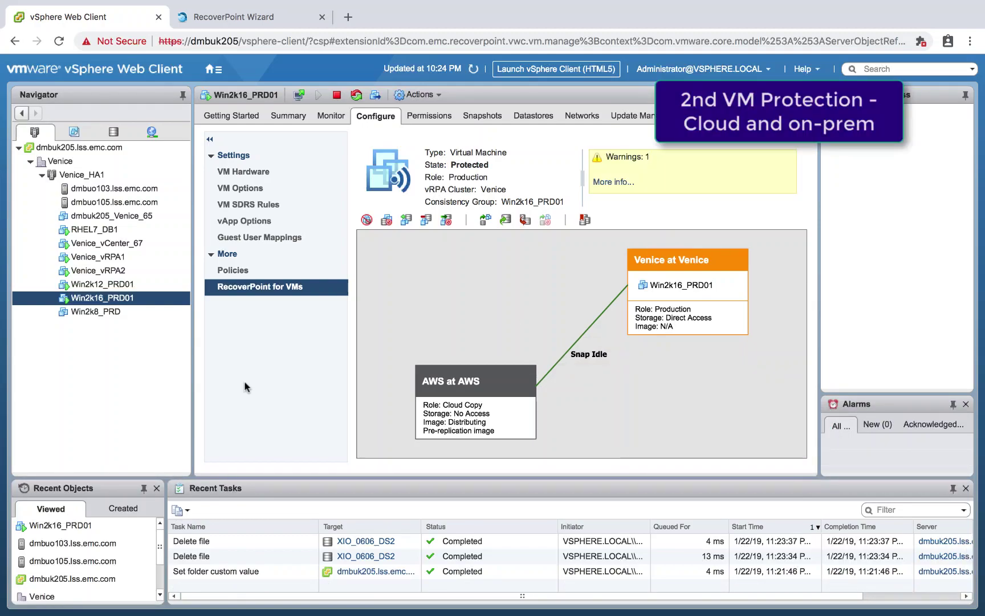
# Step: Start RecoverPoint protection of Win2k12_PRD01 in a consistency group named Win2k12_PRD01
pyautogui.keyDown('super'); pyautogui.click(133, 287); pyautogui.keyUp('super')
pyautogui.rightClick(133, 288)
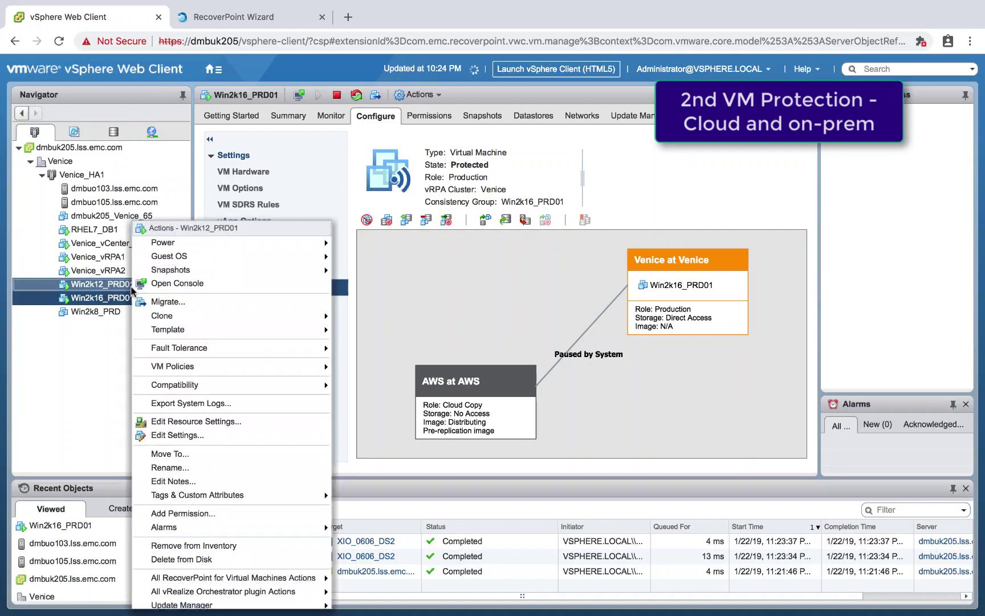
pyautogui.moveTo(301, 582)
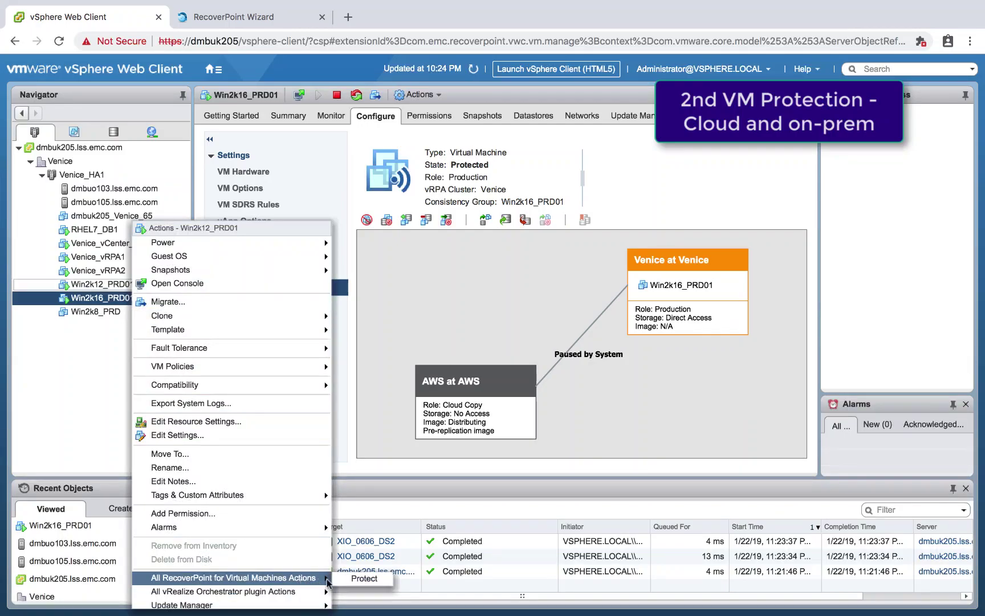
pyautogui.click(364, 578)
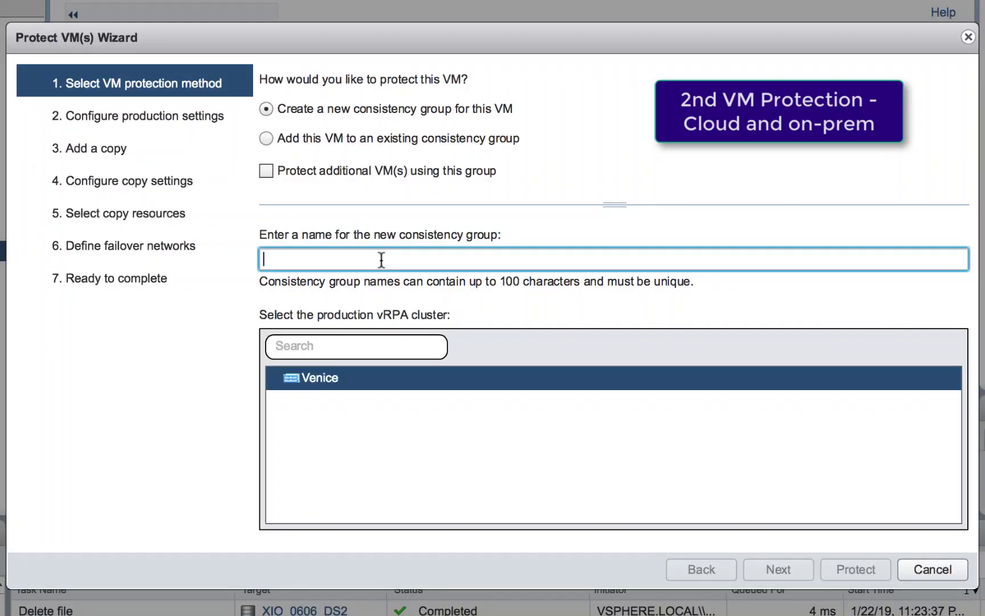
pyautogui.write('Win2k12_PRD01')
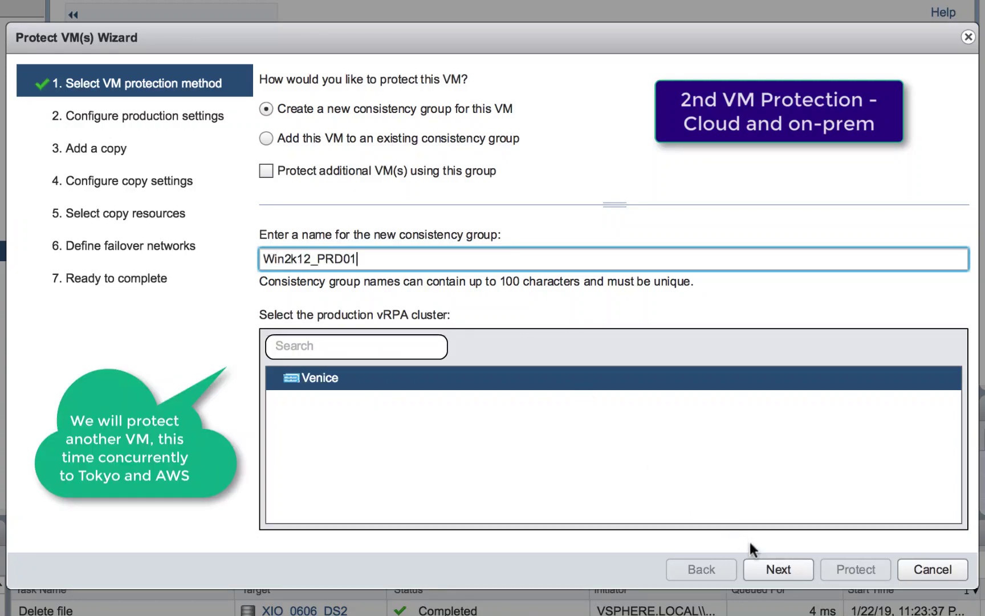
pyautogui.click(775, 572)
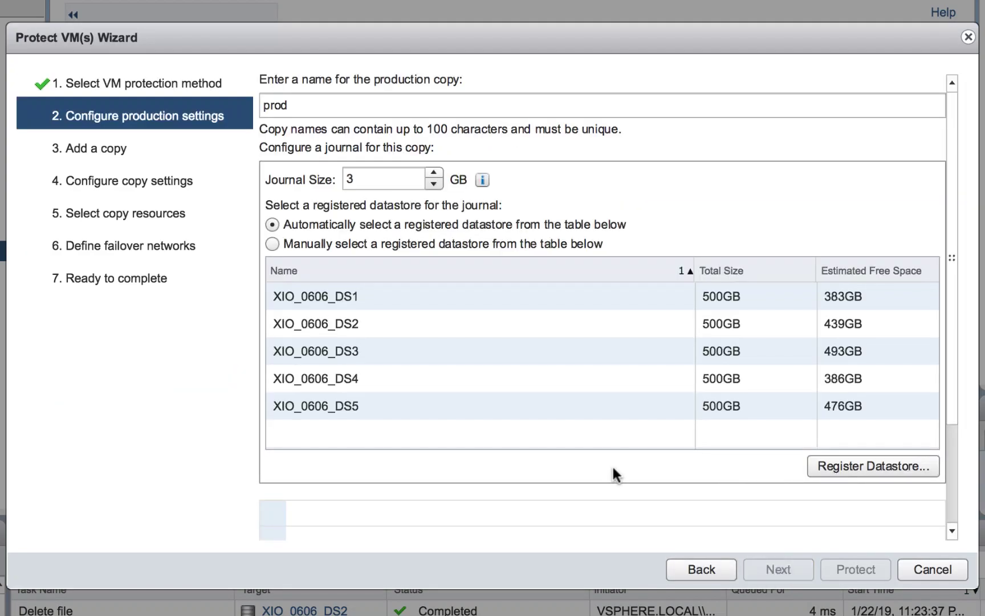
# Step: Rename the production copy to Venice and name the new replica copy Tokyo
pyautogui.doubleClick(304, 104)
pyautogui.write('Venice')
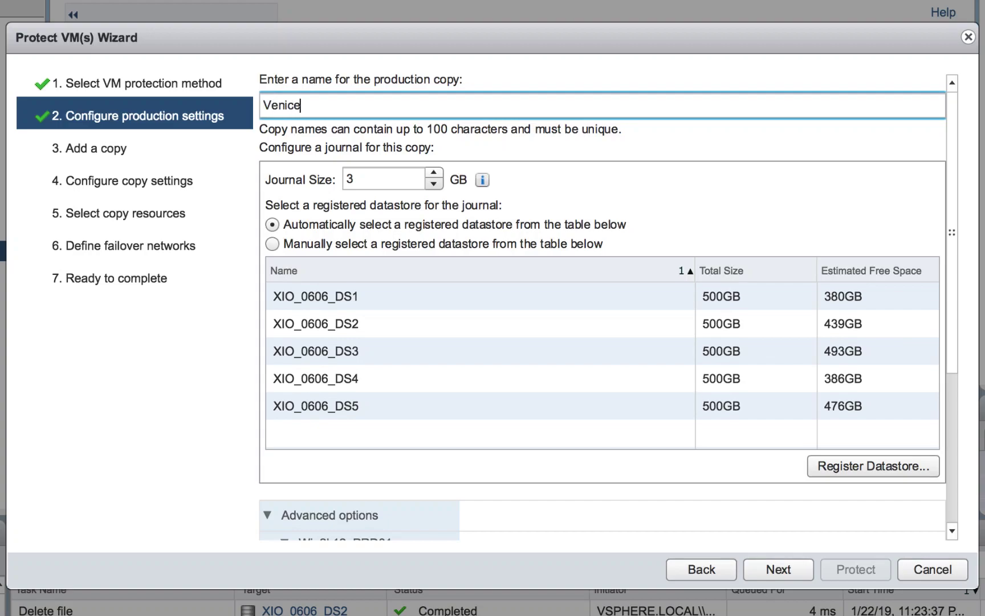
pyautogui.click(770, 565)
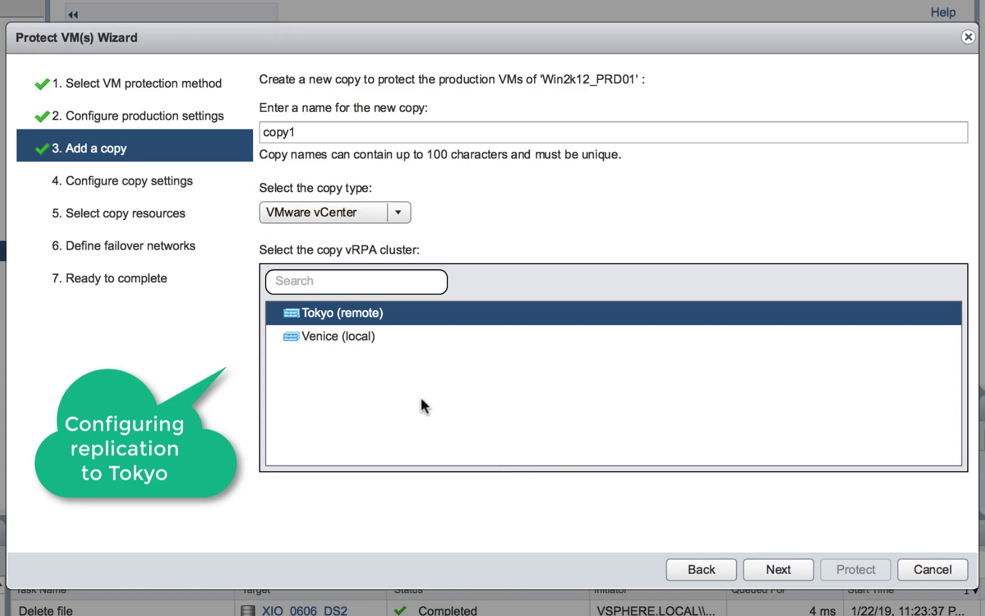
pyautogui.moveTo(316, 134); pyautogui.dragTo(228, 116)
pyautogui.write('Tokyo')
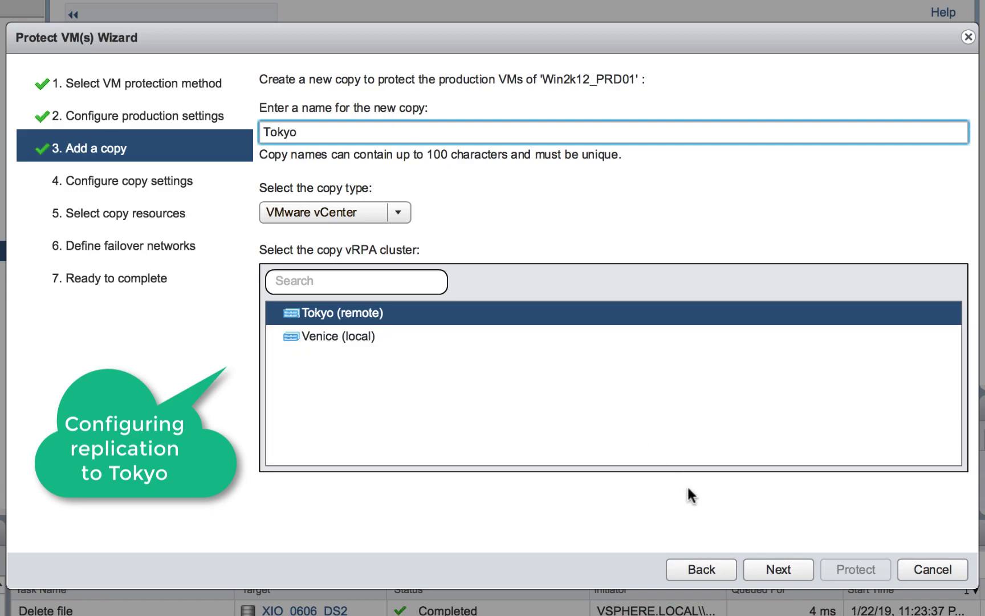
pyautogui.click(764, 565)
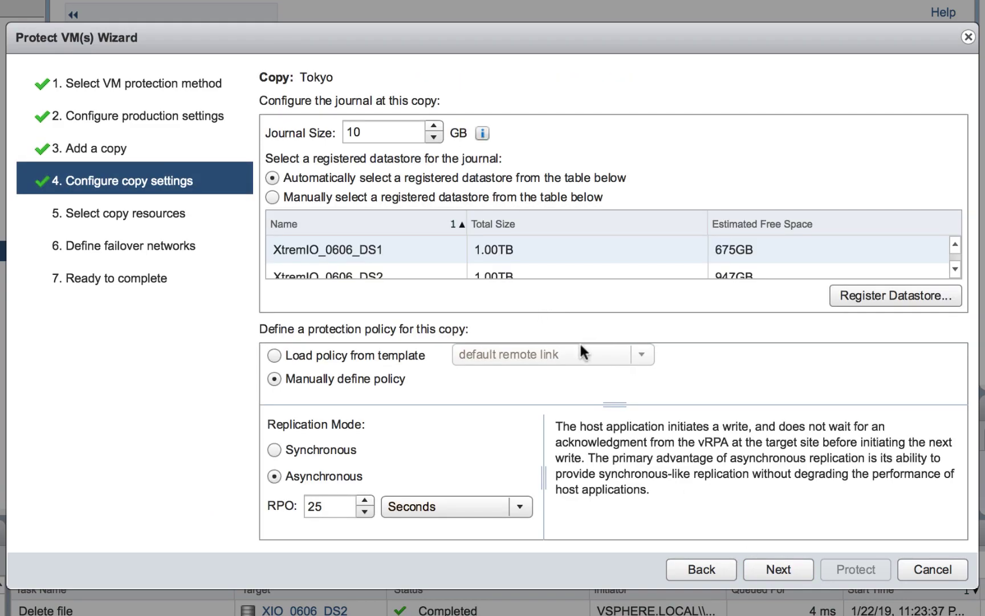
# Step: Enter 5 as the Tokyo copy's RPO value and accept the automatic compute resource and datastores
pyautogui.doubleClick(322, 506)
pyautogui.write('5')
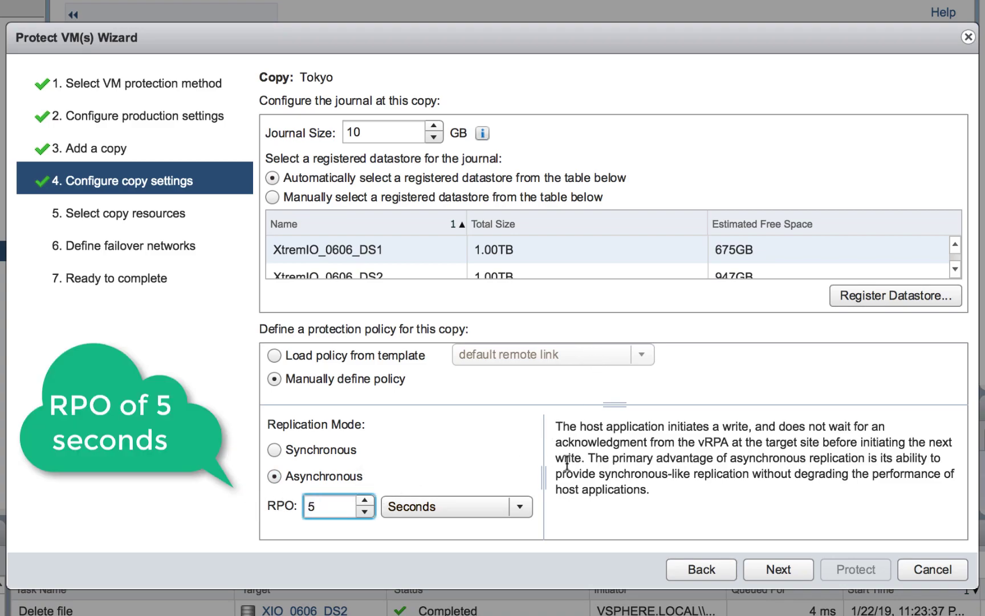
pyautogui.click(780, 570)
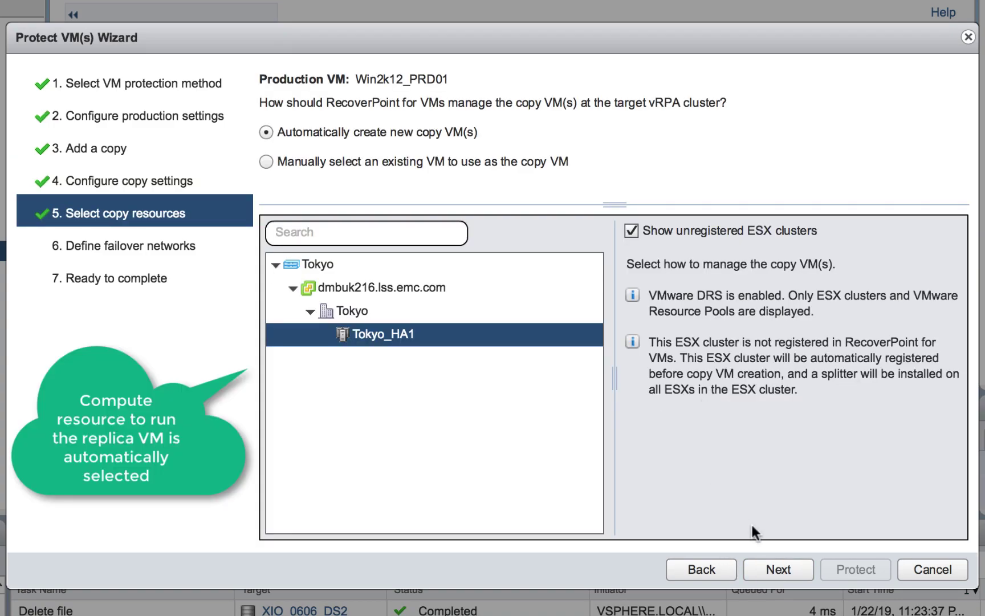
pyautogui.click(778, 569)
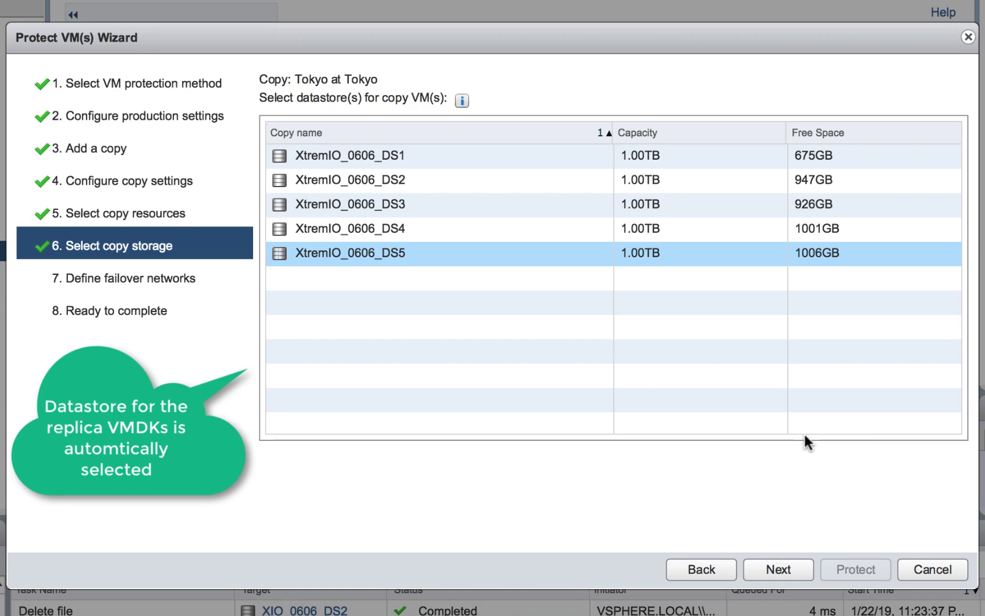
pyautogui.click(775, 569)
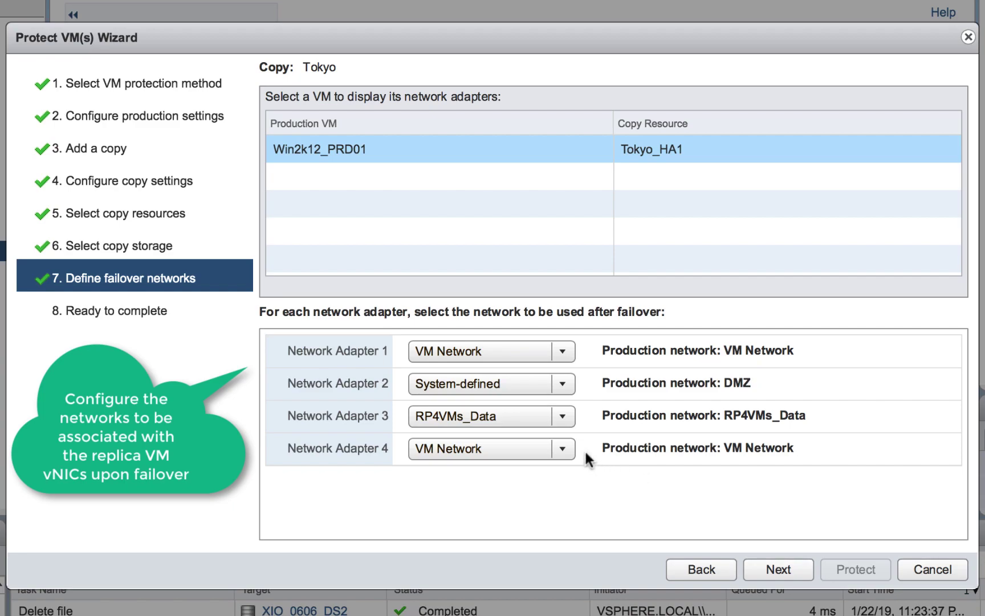
# Step: Map Network Adapter 2 to fail over to PG1 and reach the protection summary
pyautogui.click(563, 384)
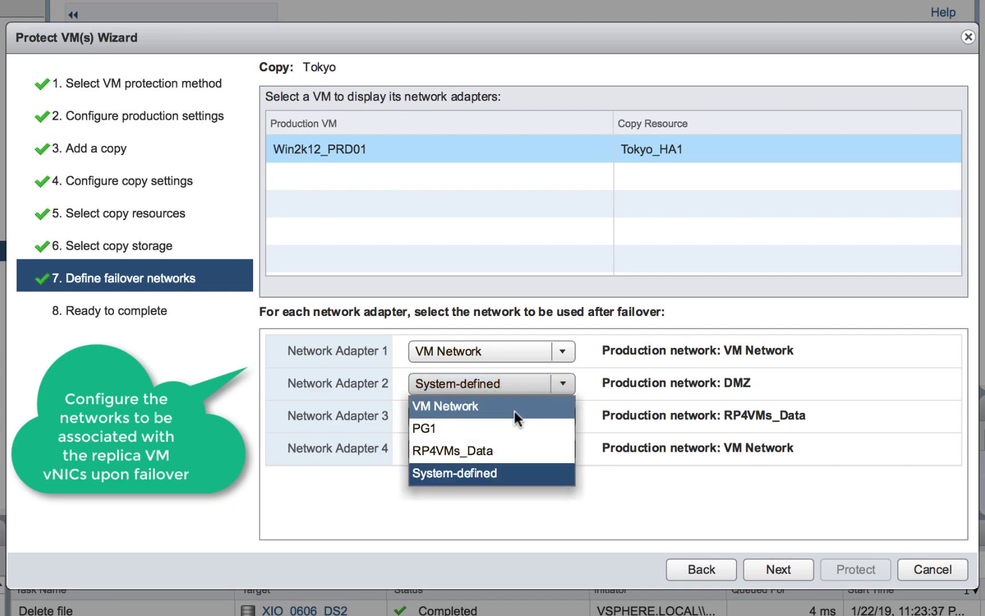
pyautogui.click(512, 427)
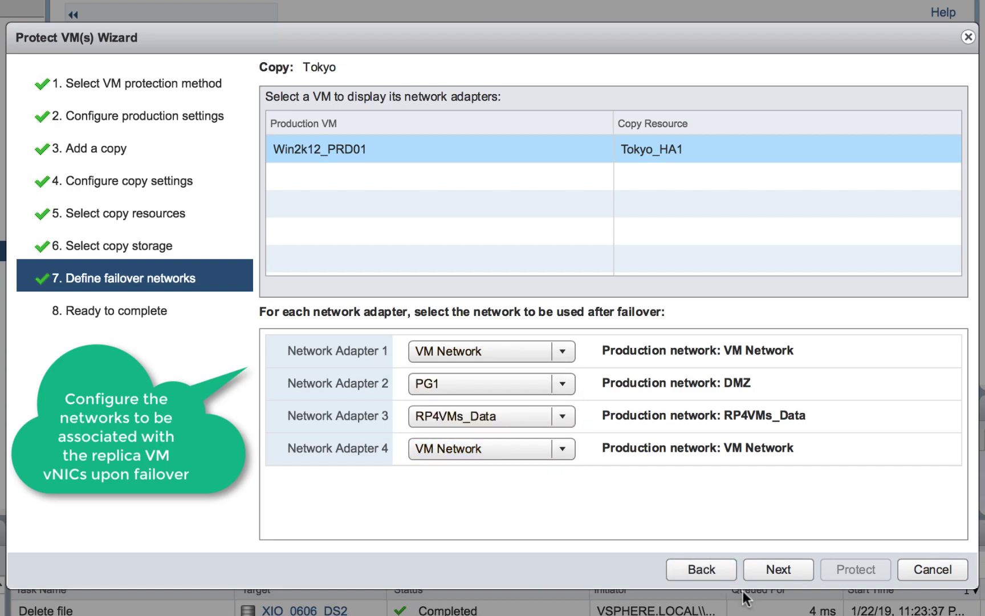
pyautogui.click(783, 569)
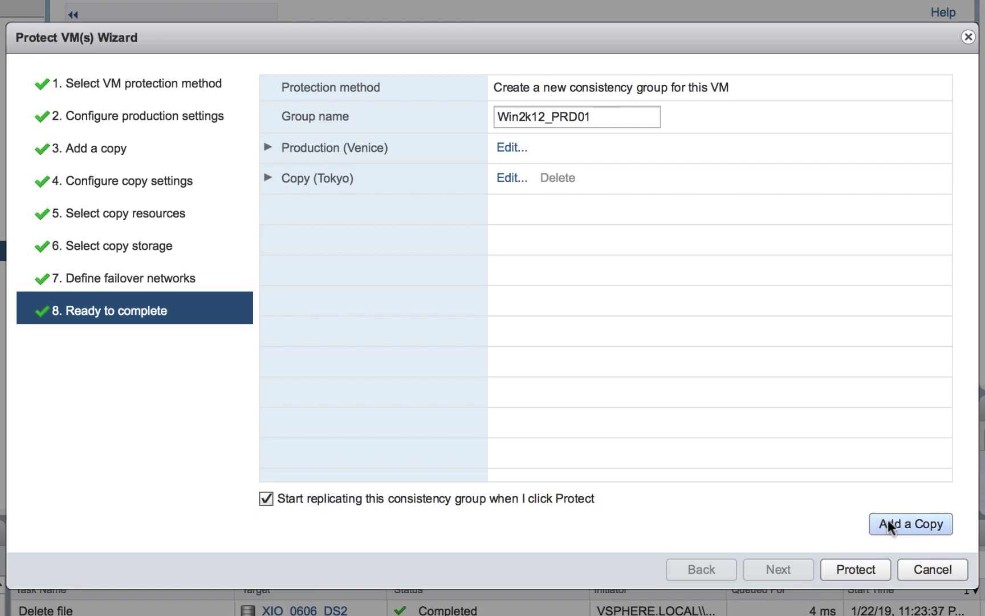
# Step: Add a second copy on the Venice cluster of type AWS Cloud, named AWS
pyautogui.click(891, 520)
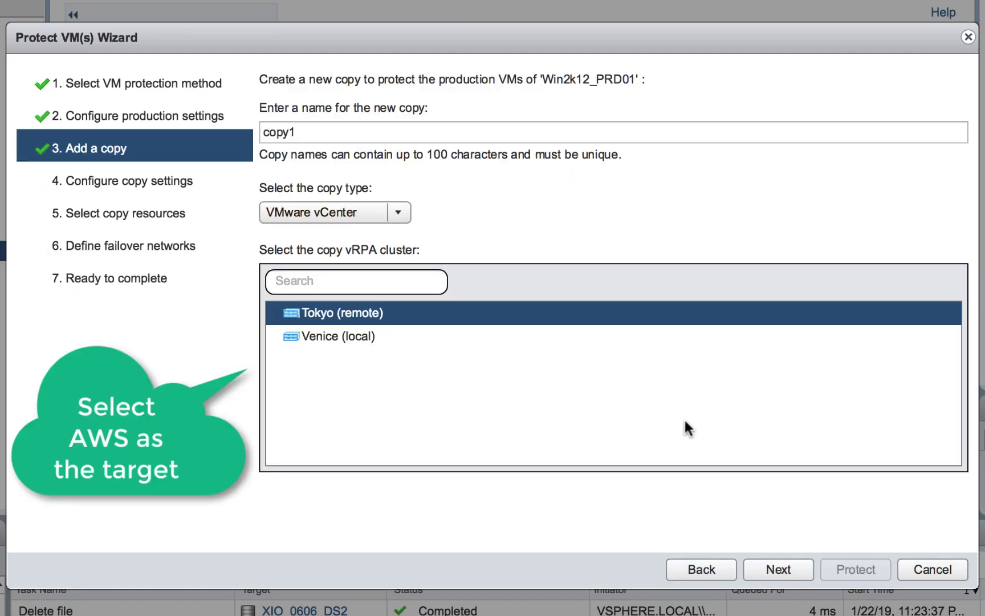
pyautogui.click(357, 340)
pyautogui.click(393, 217)
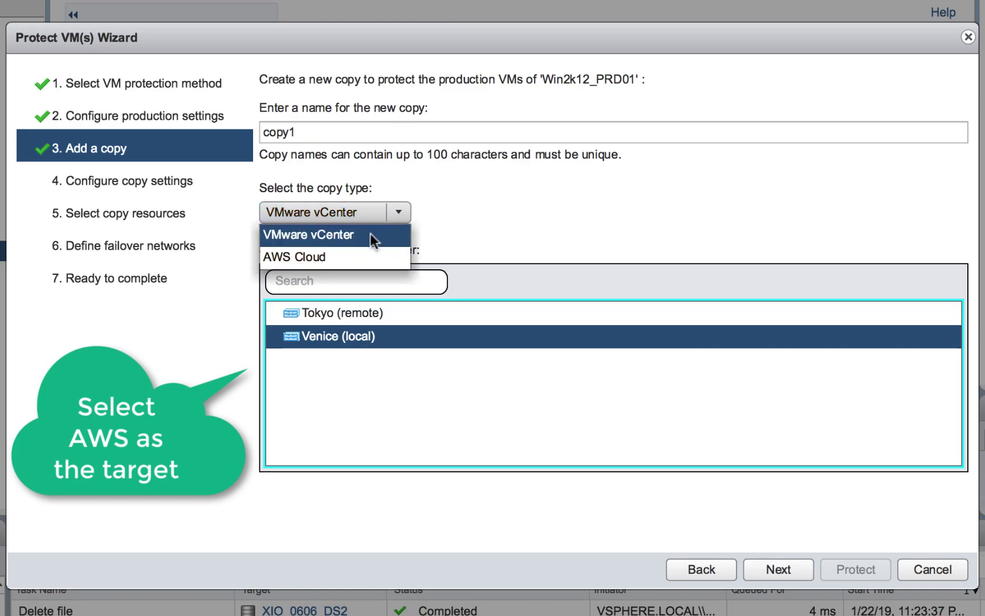
pyautogui.click(343, 257)
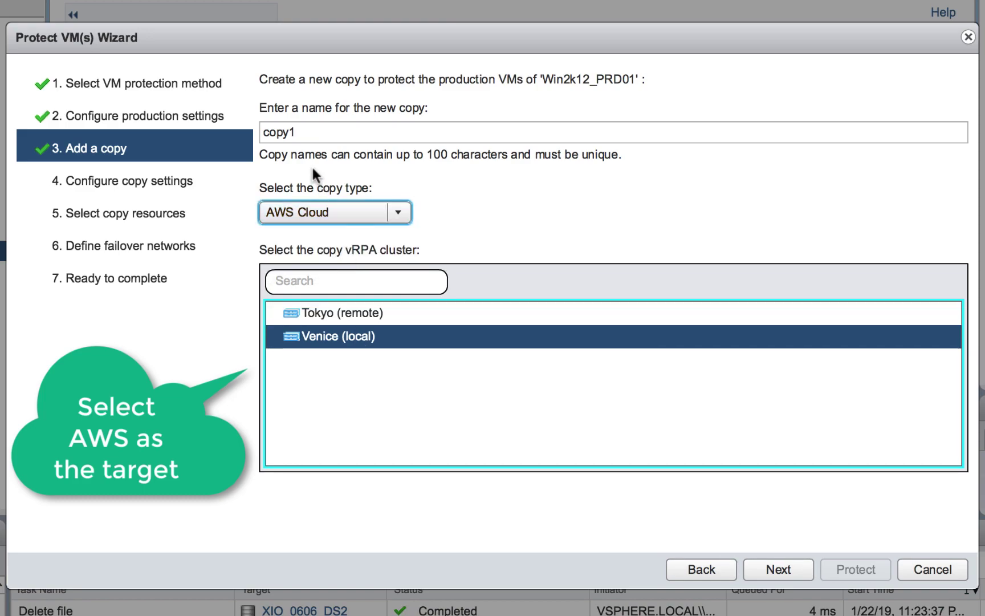
pyautogui.moveTo(311, 133); pyautogui.dragTo(172, 121)
pyautogui.write('AWS')
pyautogui.click(782, 569)
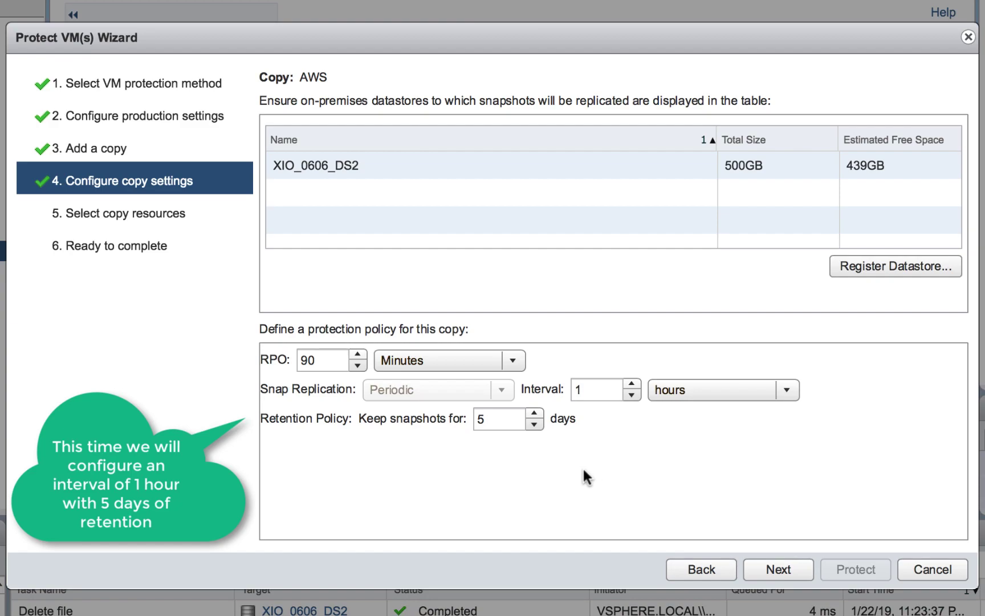
# Step: Accept the AWS copy's default policy and resources and apply the protection
pyautogui.click(768, 565)
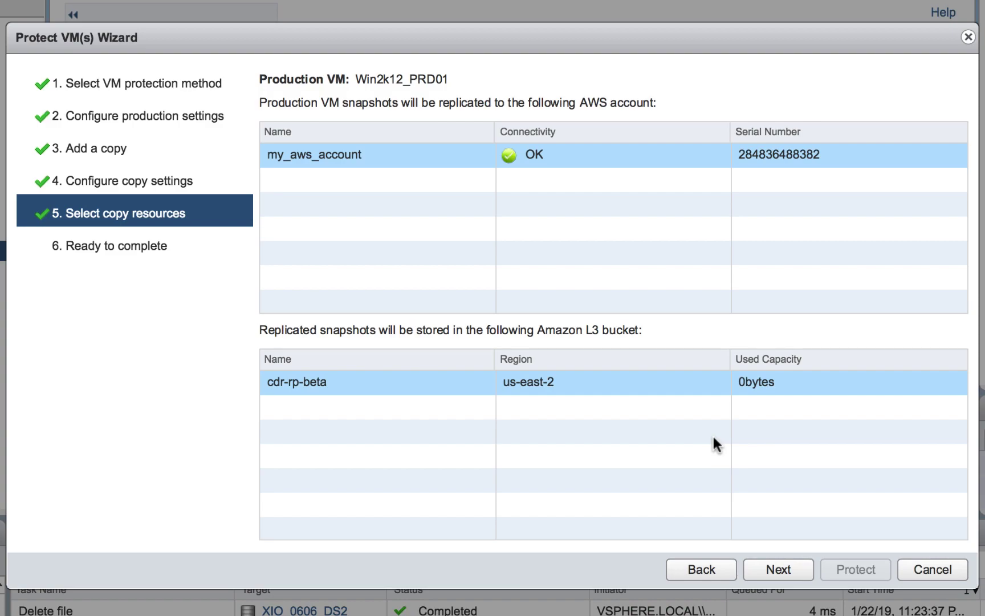
pyautogui.click(793, 566)
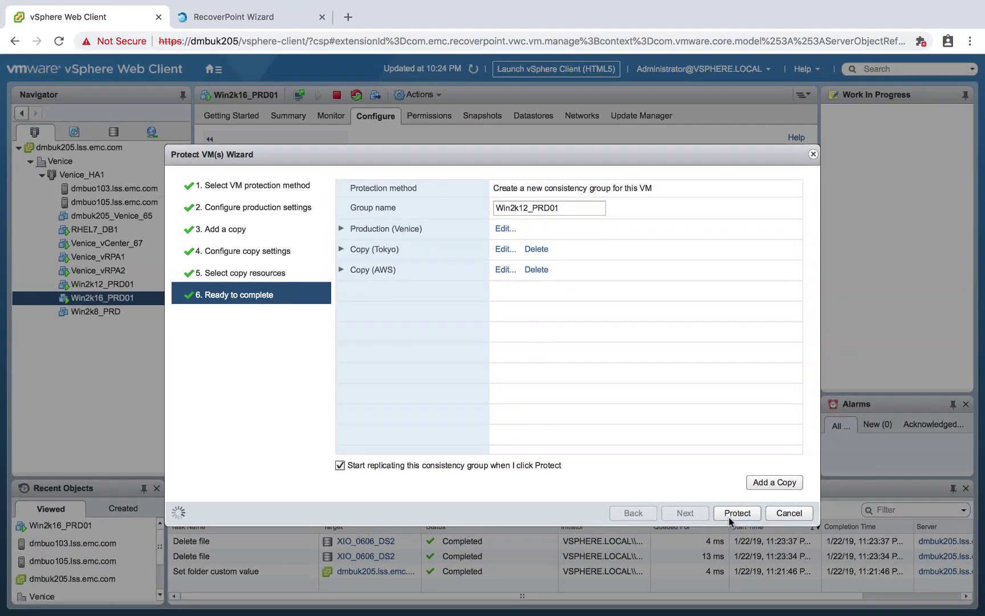
pyautogui.click(838, 566)
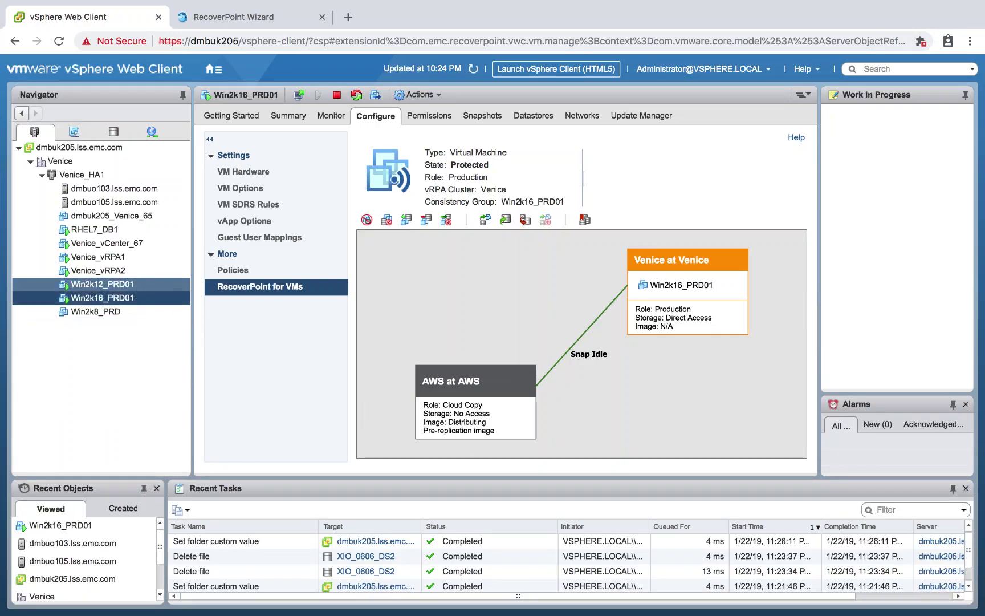
# Step: View Win2k12_PRD01's RecoverPoint topology with its Tokyo and AWS copies
pyautogui.click(136, 287)
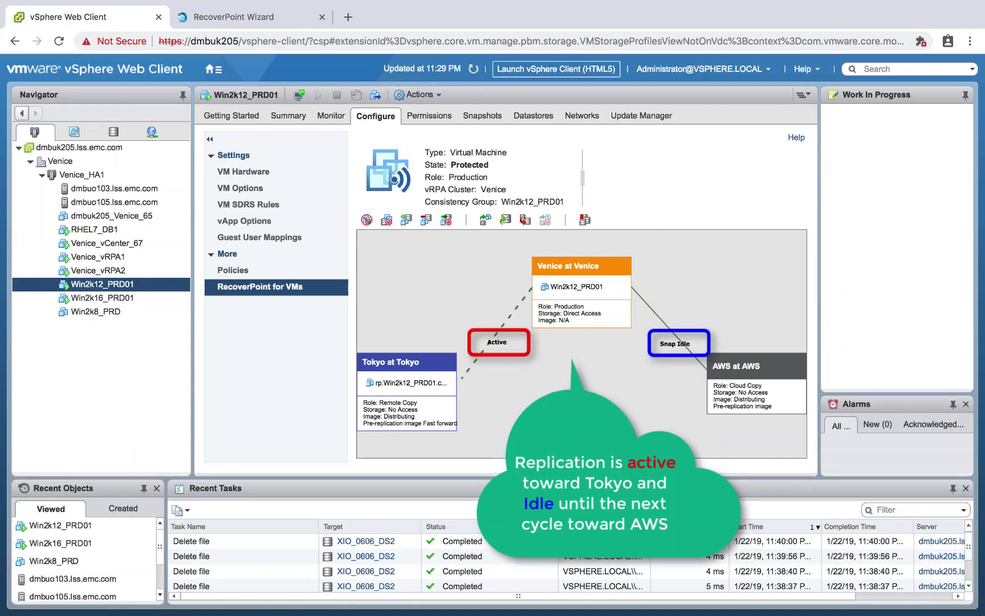
pyautogui.click(215, 69)
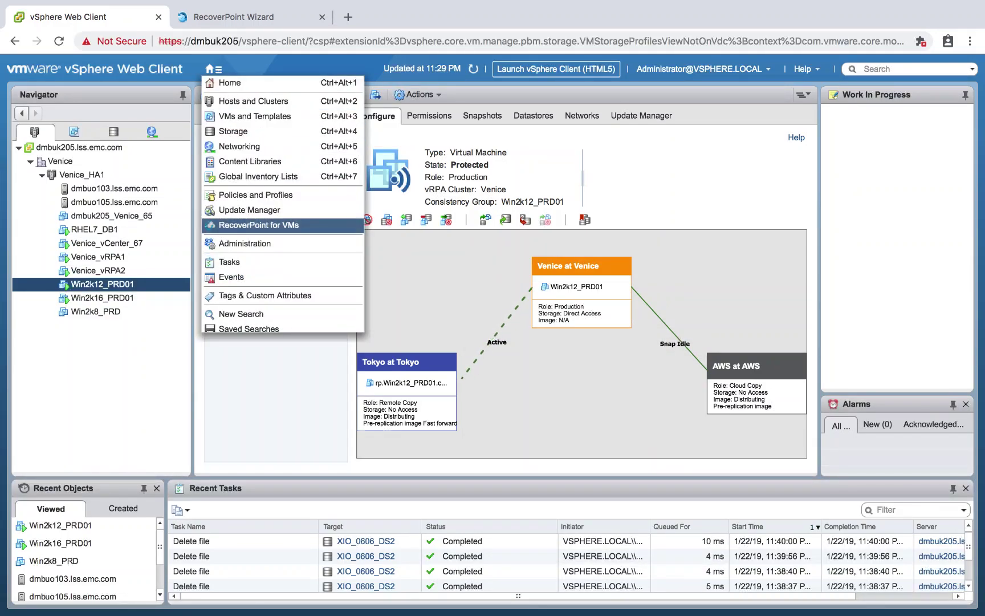
# Step: Review the registered Cloud Services under RecoverPoint for VMs Administration
pyautogui.click(254, 225)
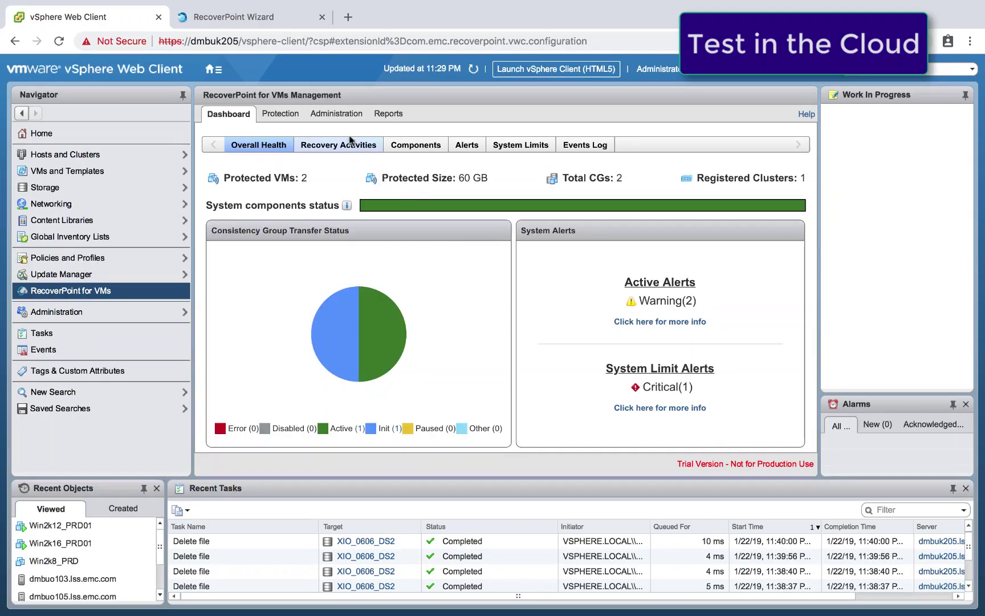
pyautogui.click(336, 114)
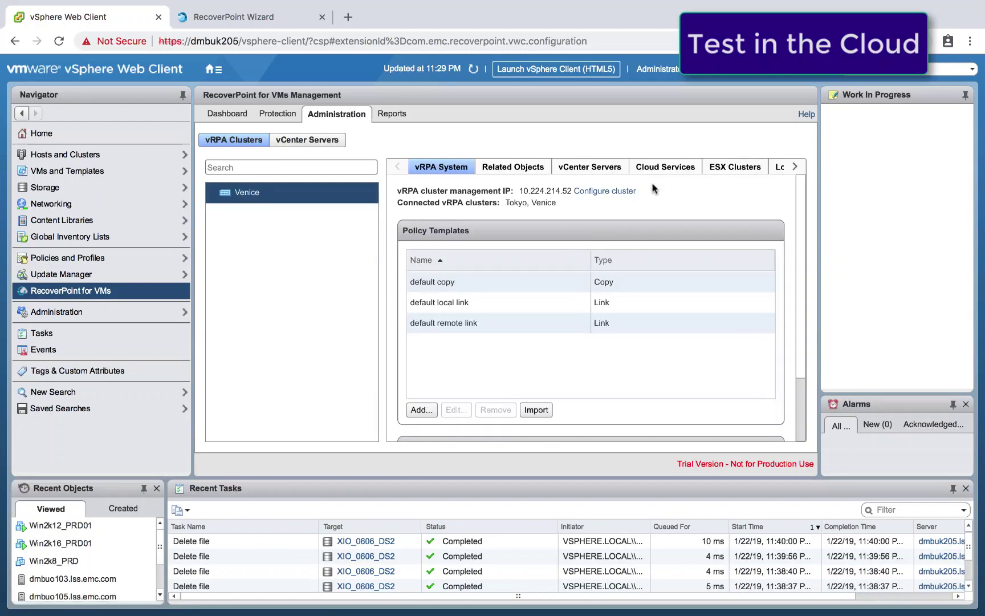
pyautogui.click(662, 168)
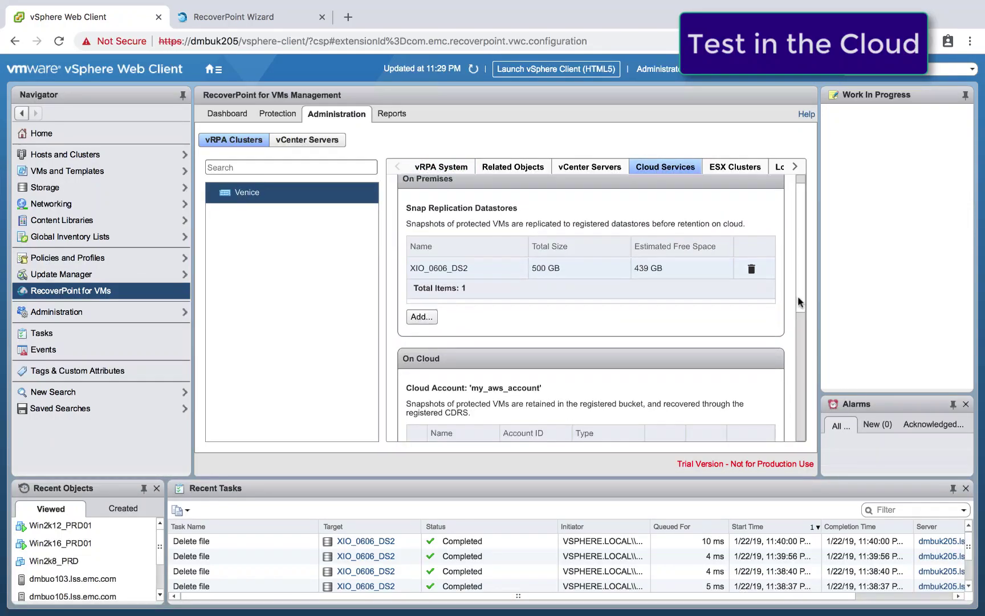
pyautogui.scroll(-5, 801, 354)
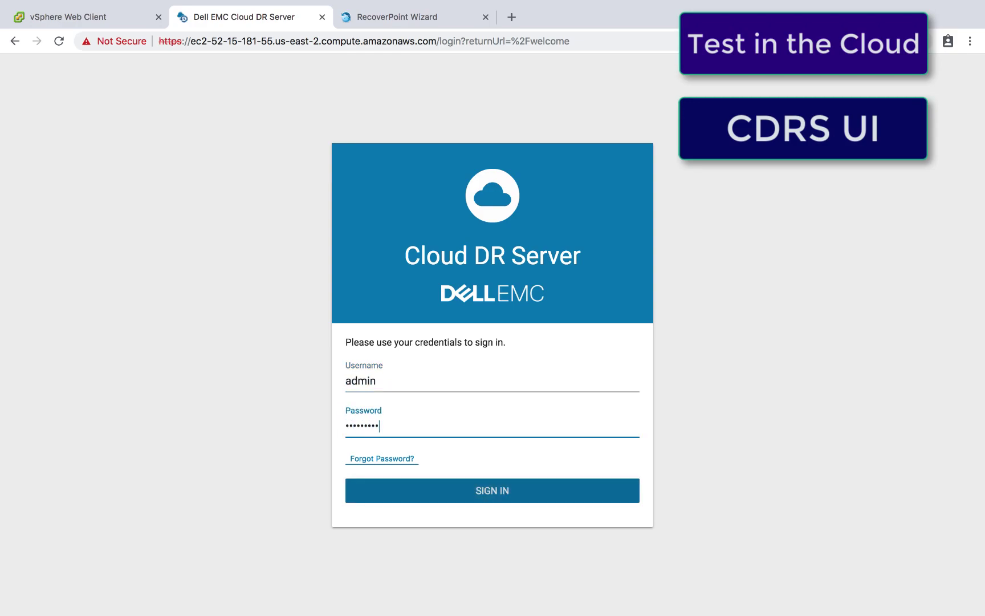
# Step: Sign in to Cloud DR Server and verify Win2k12_PRD01 and Win2k16_PRD01 uploads succeeded in Asset Protection
pyautogui.click(500, 502)
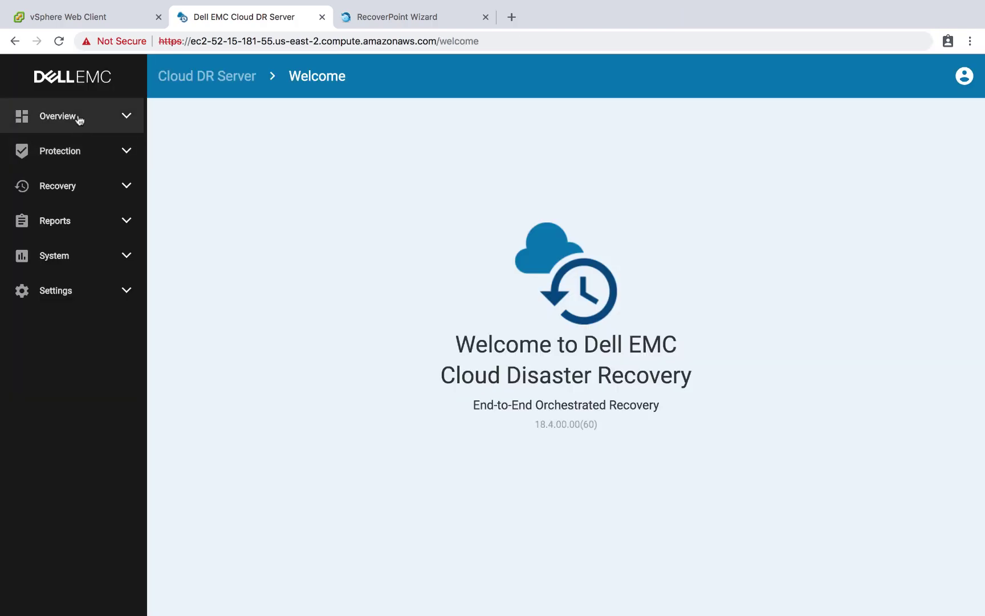
pyautogui.click(78, 117)
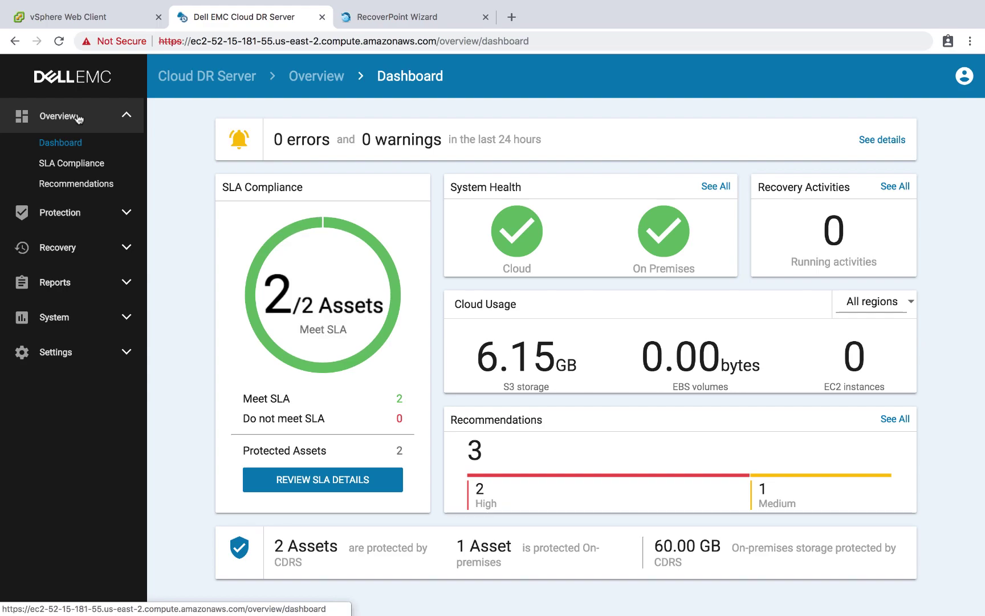
pyautogui.click(76, 214)
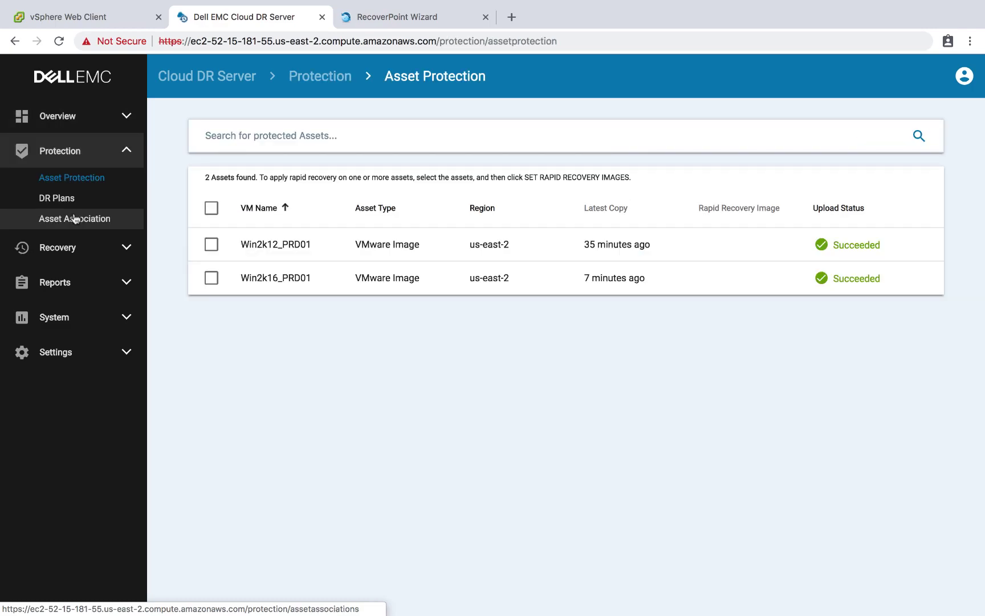
# Step: Launch a DR test of Win2k16_PRD01 from the 11:38 PM copy on CDRS-Vpc/CDRS-PublicSubnet and monitor it
pyautogui.click(68, 255)
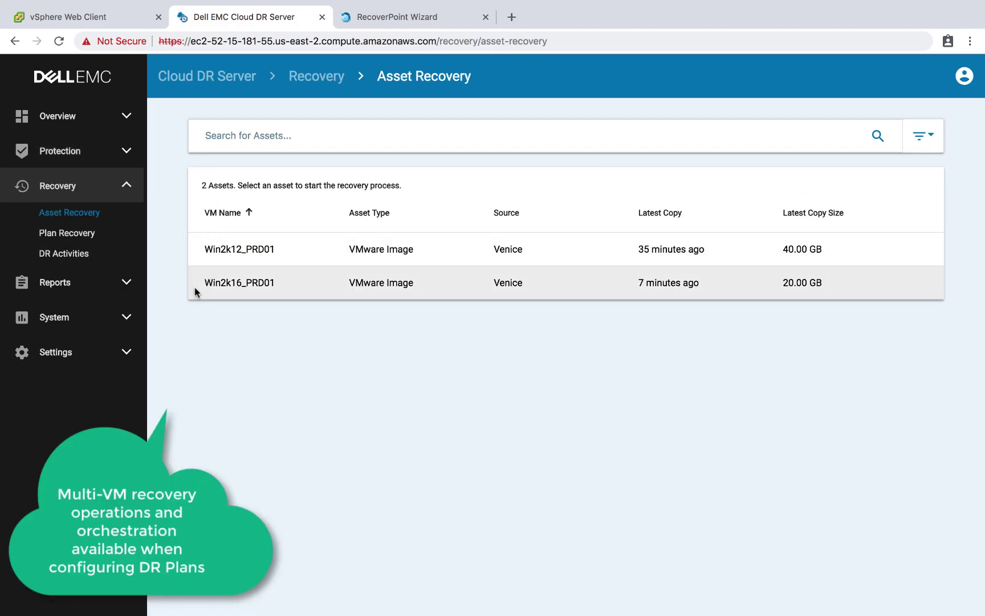
pyautogui.click(196, 282)
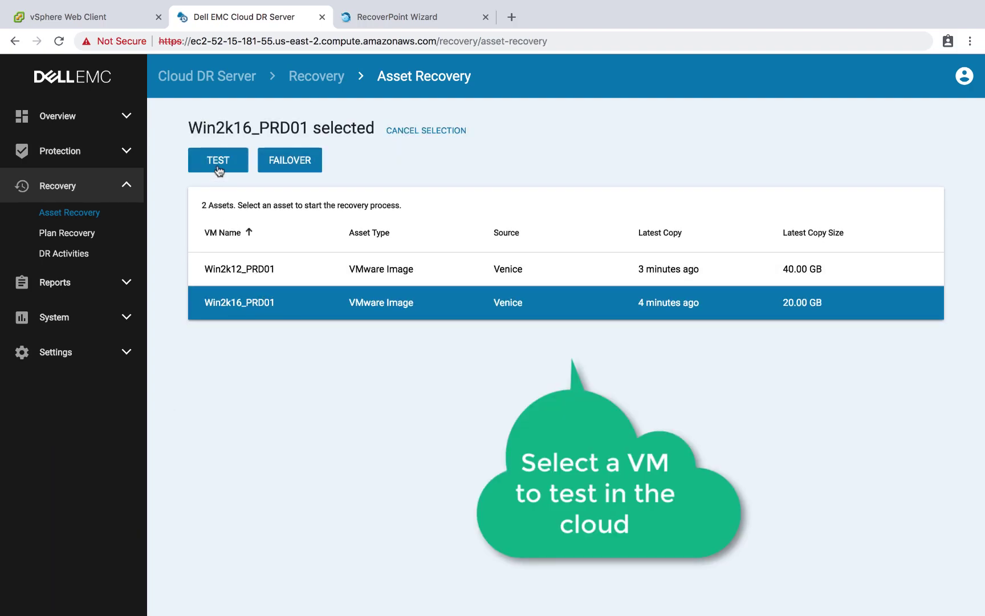
pyautogui.click(218, 163)
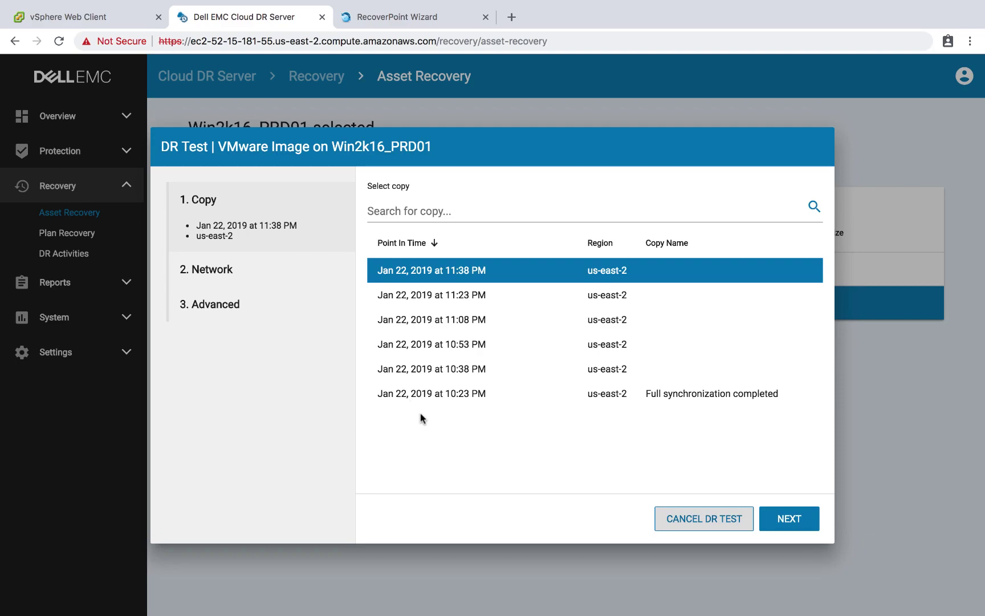
pyautogui.click(789, 521)
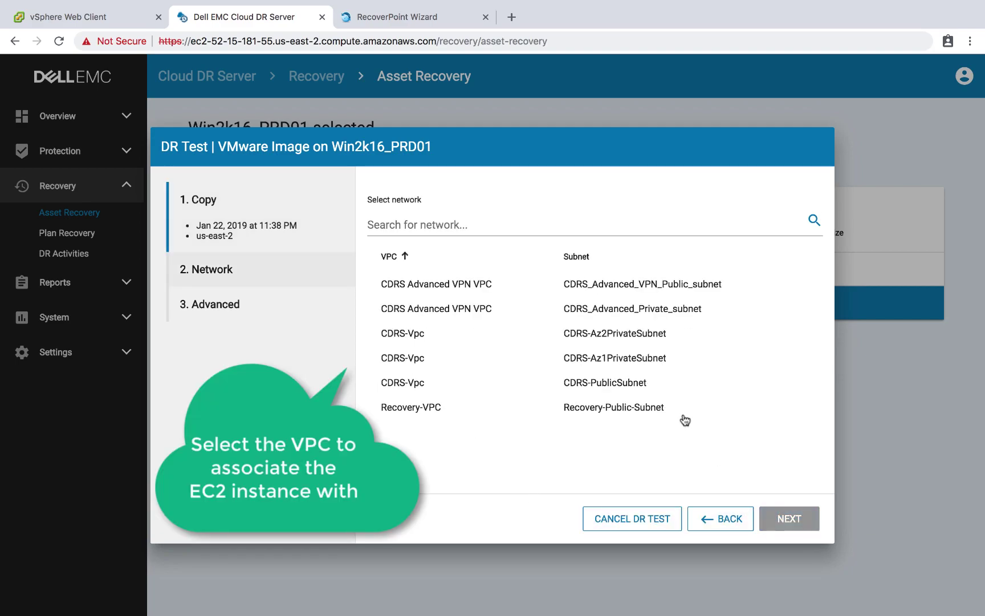
pyautogui.click(429, 389)
pyautogui.click(786, 519)
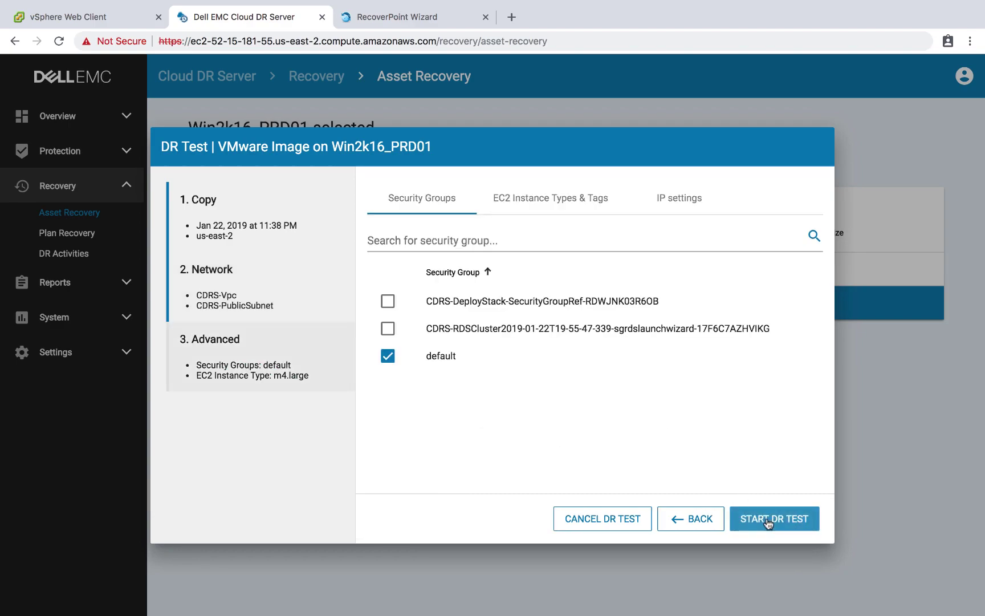
pyautogui.click(784, 516)
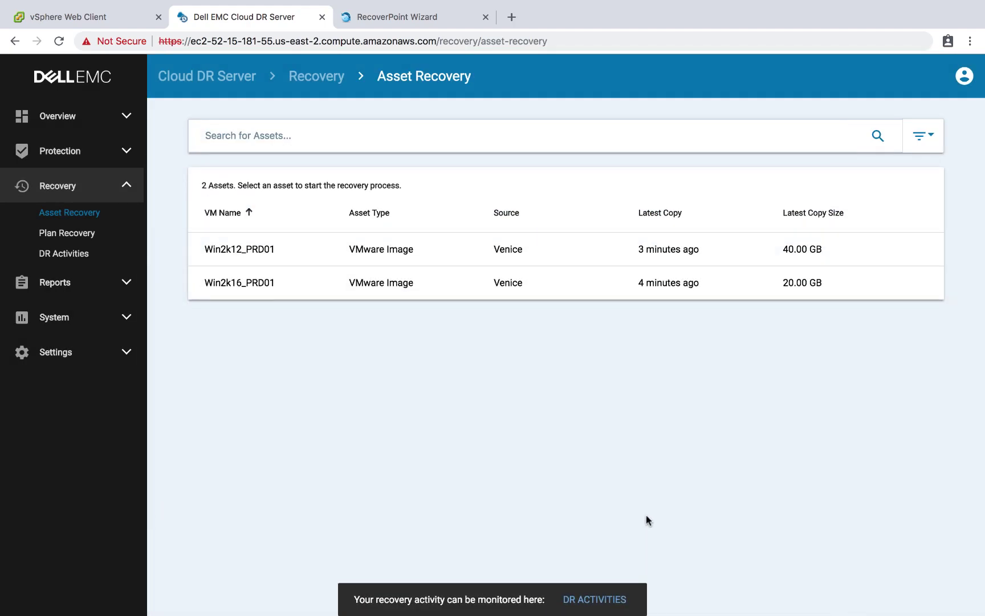
pyautogui.click(599, 600)
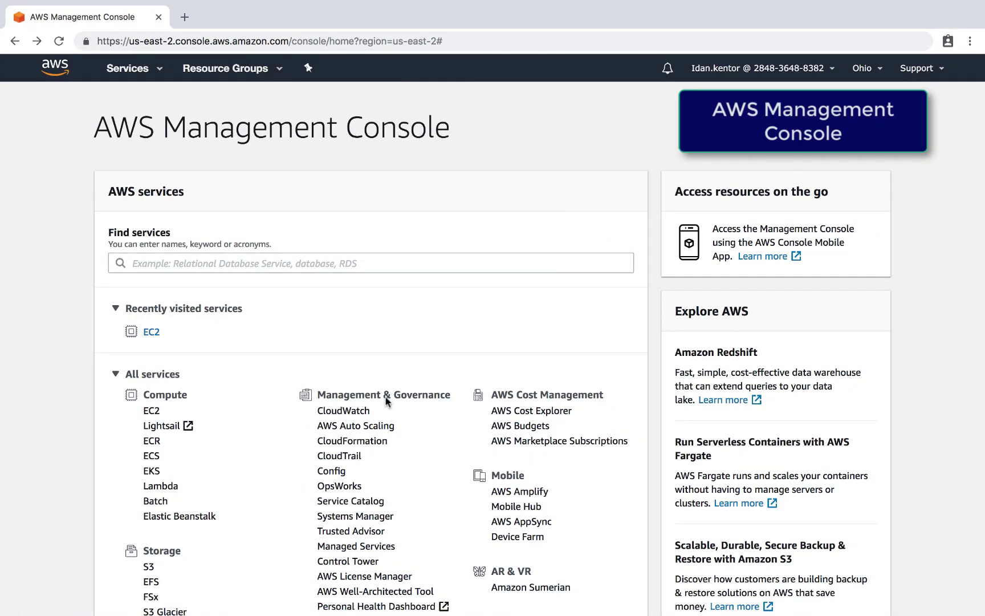
# Step: List EC2 instances to see the running Win2k16_PRD01 test instance
pyautogui.click(151, 413)
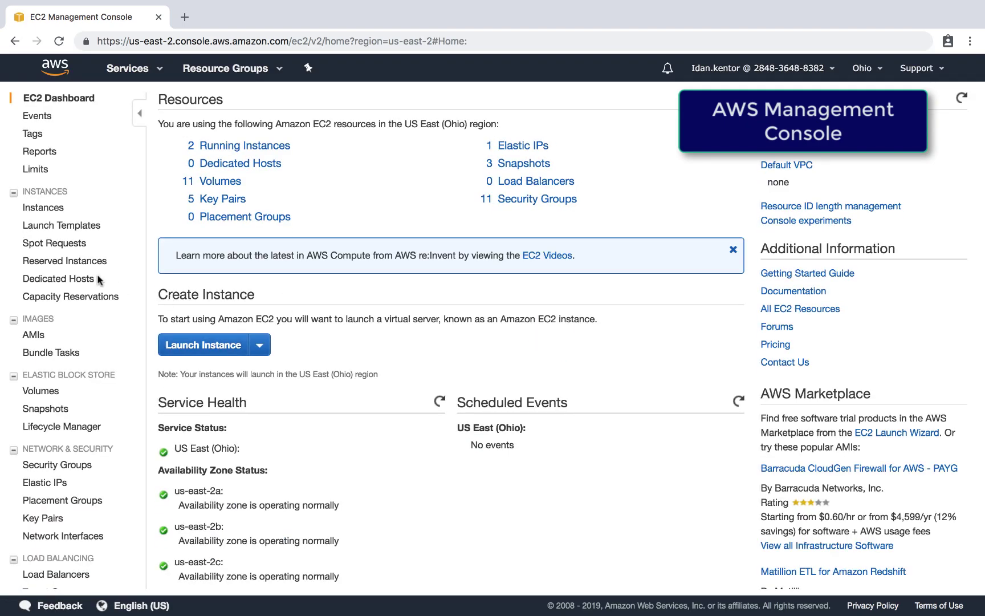
pyautogui.click(51, 208)
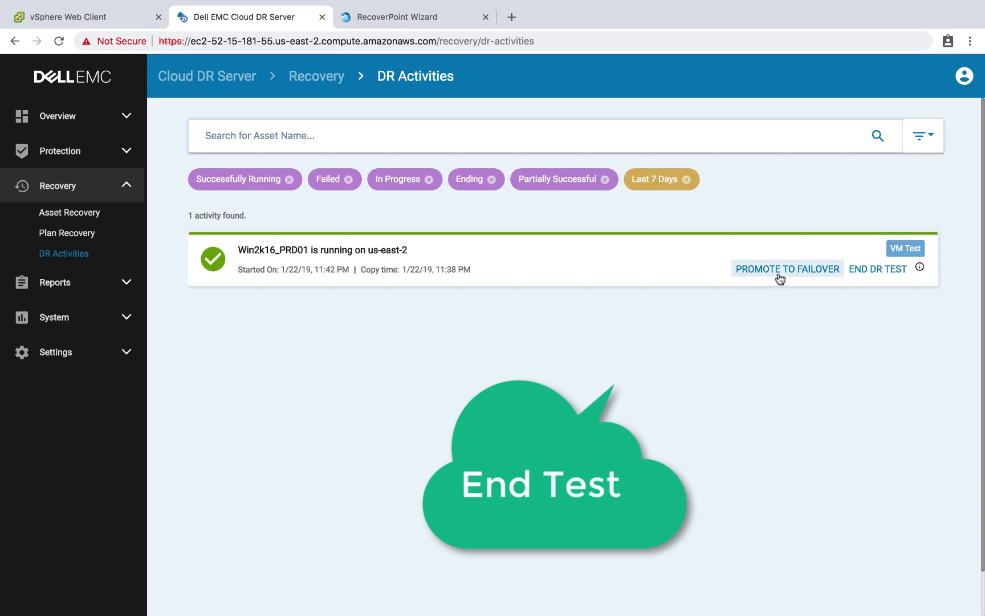
# Step: End the Win2k16_PRD01 DR test and confirm removal of its EC2 test instance
pyautogui.click(867, 271)
pyautogui.click(631, 367)
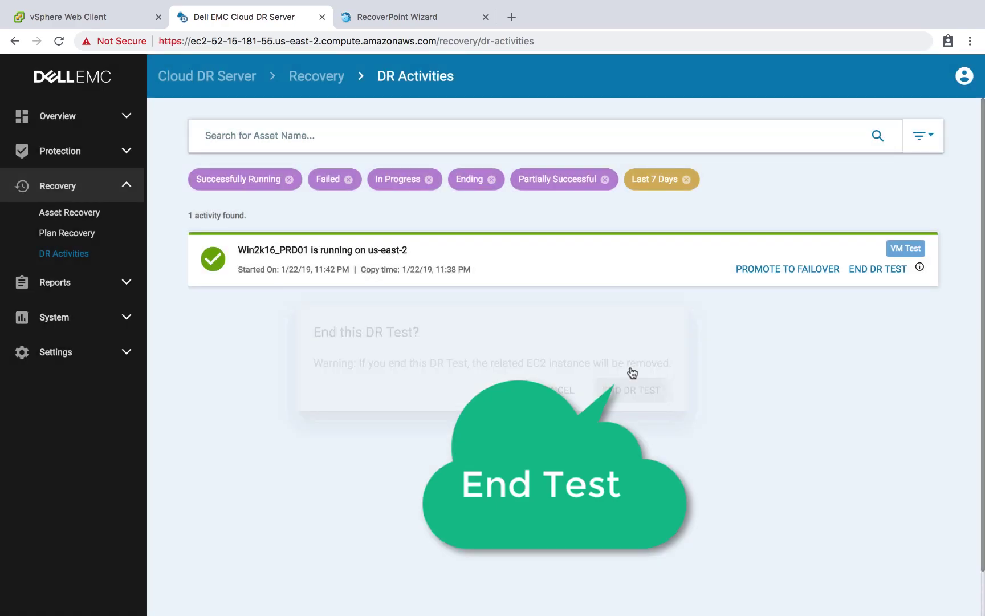